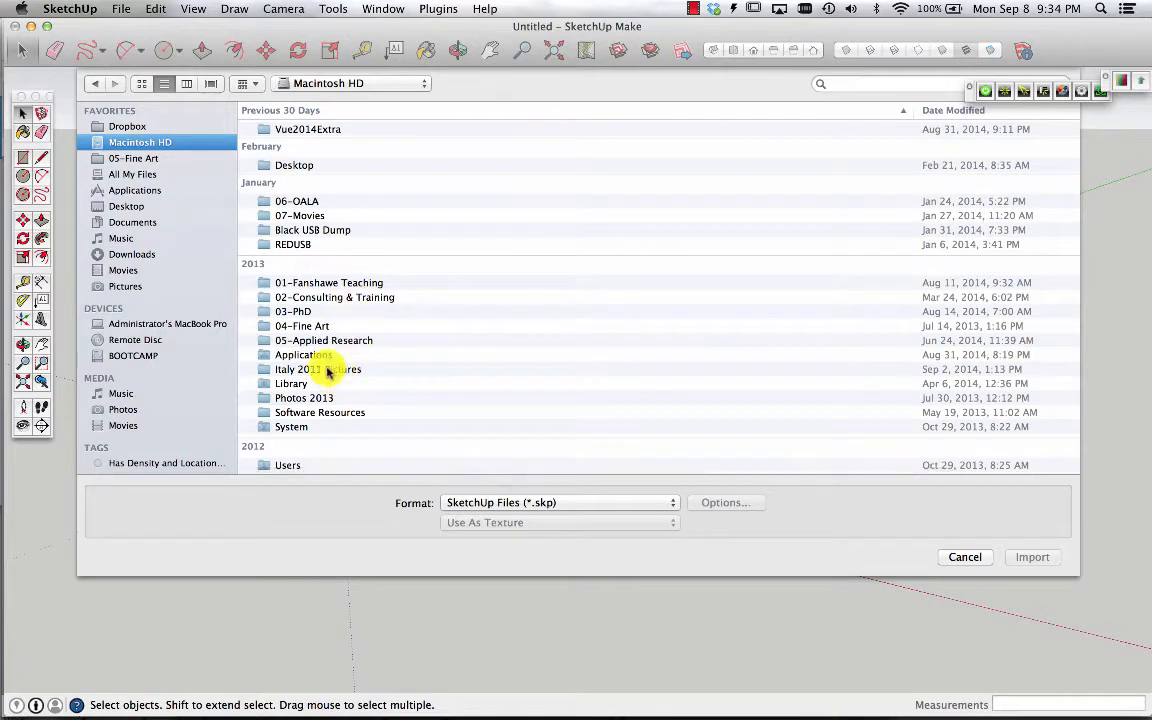
Browse in the import dialog to the Exercise Files folder under Teaching 2014/15, DLS 2014/15, 2014 ARTS-3043, Class 2
double_click(309, 283)
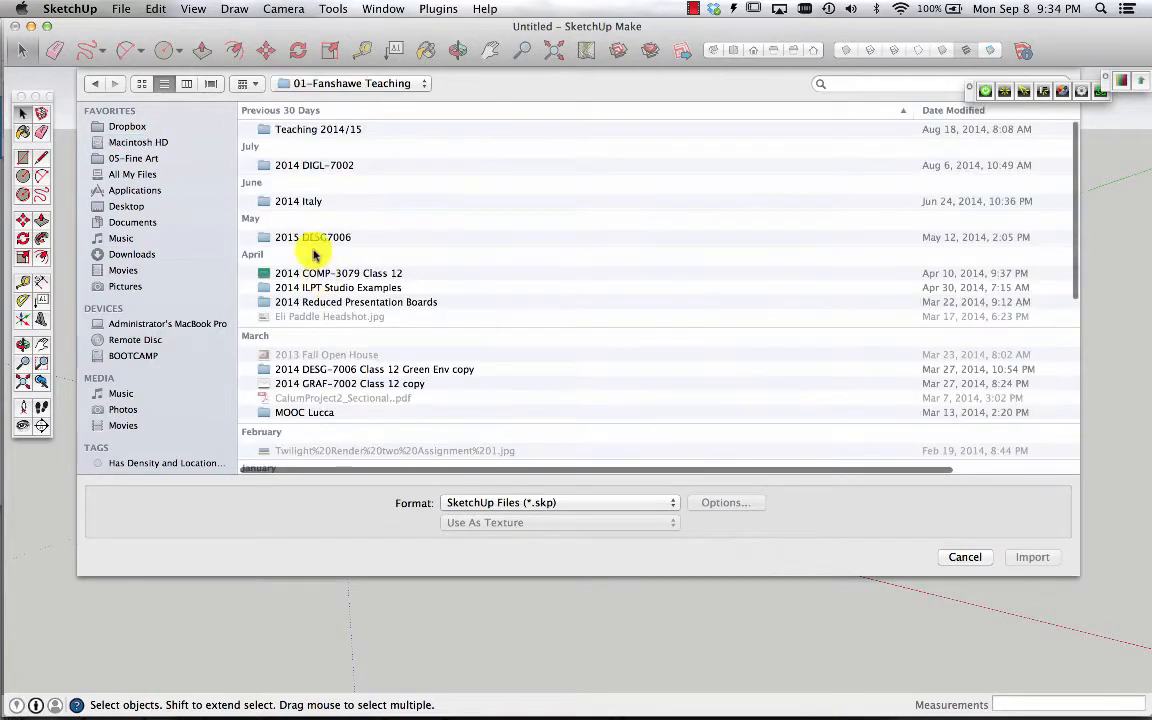
double_click(322, 131)
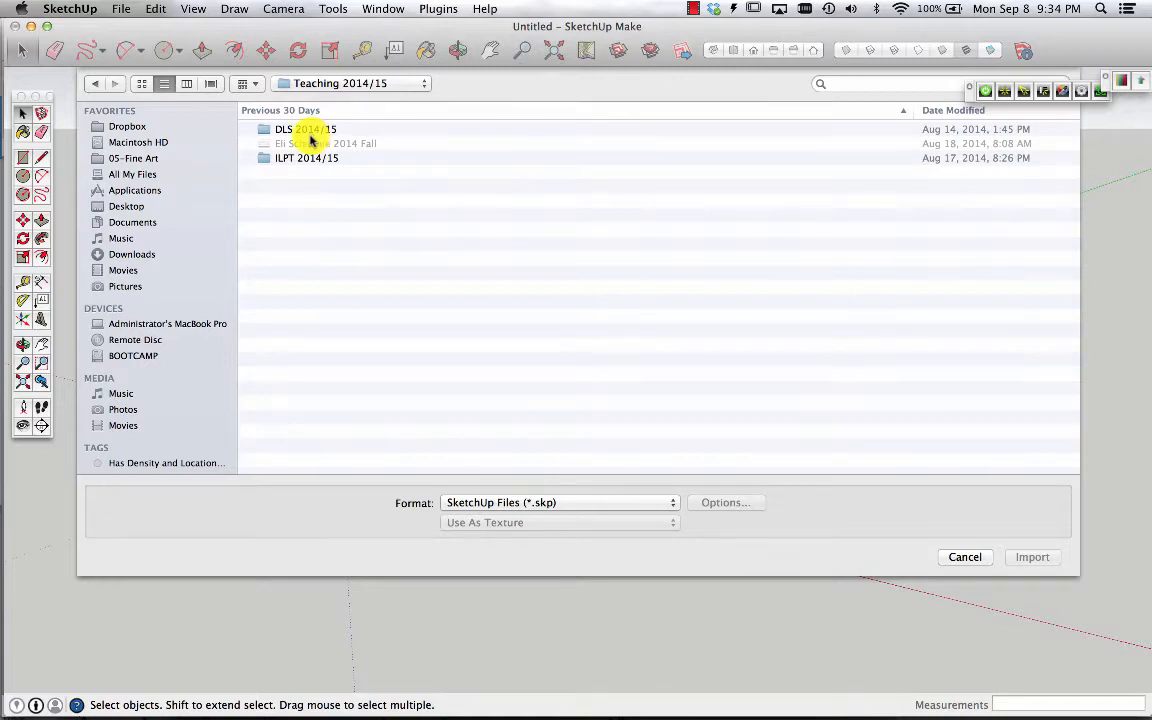
double_click(300, 132)
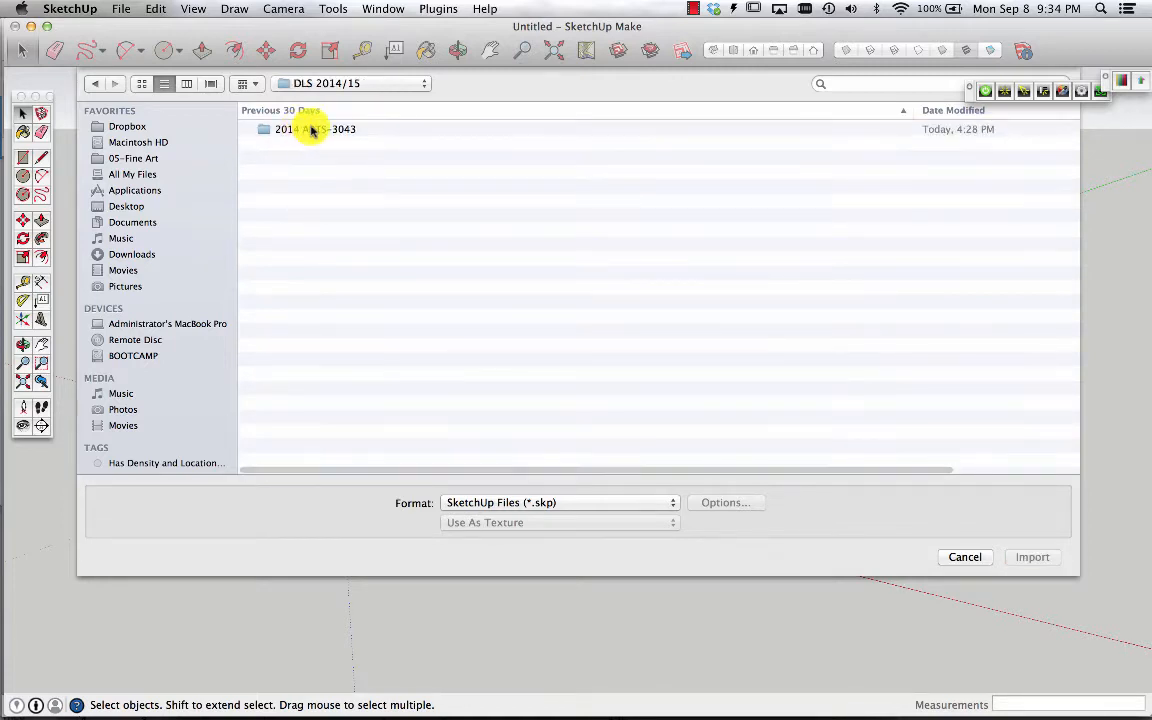
double_click(300, 132)
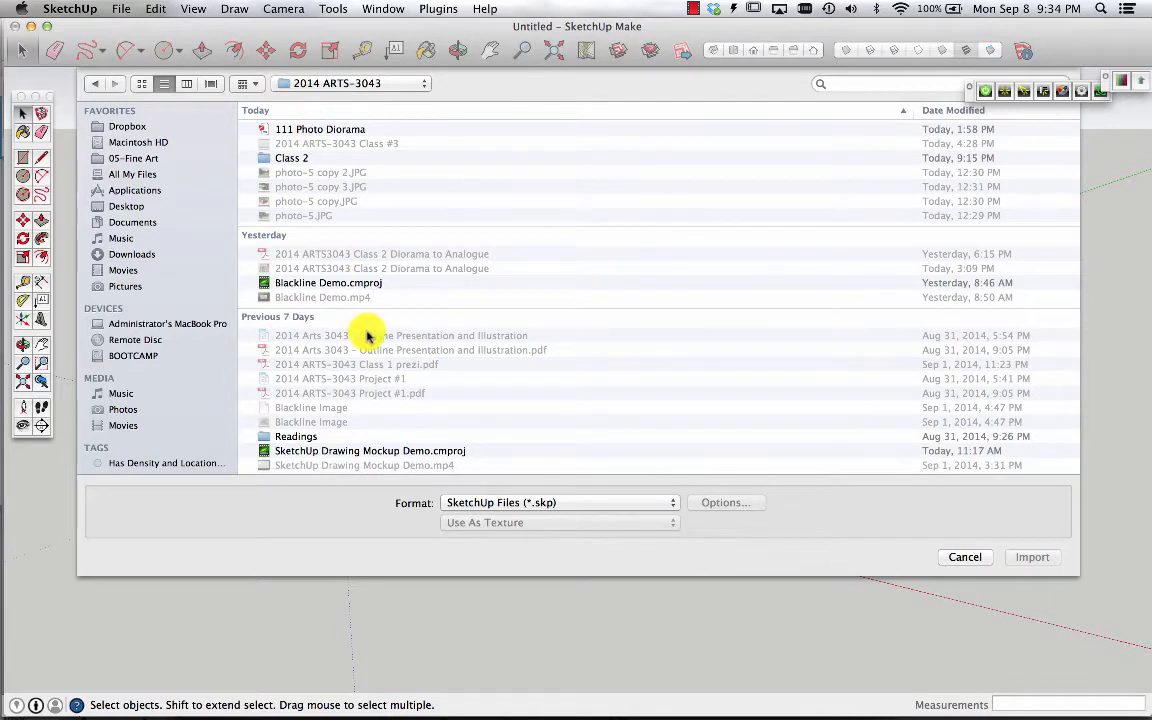
double_click(300, 159)
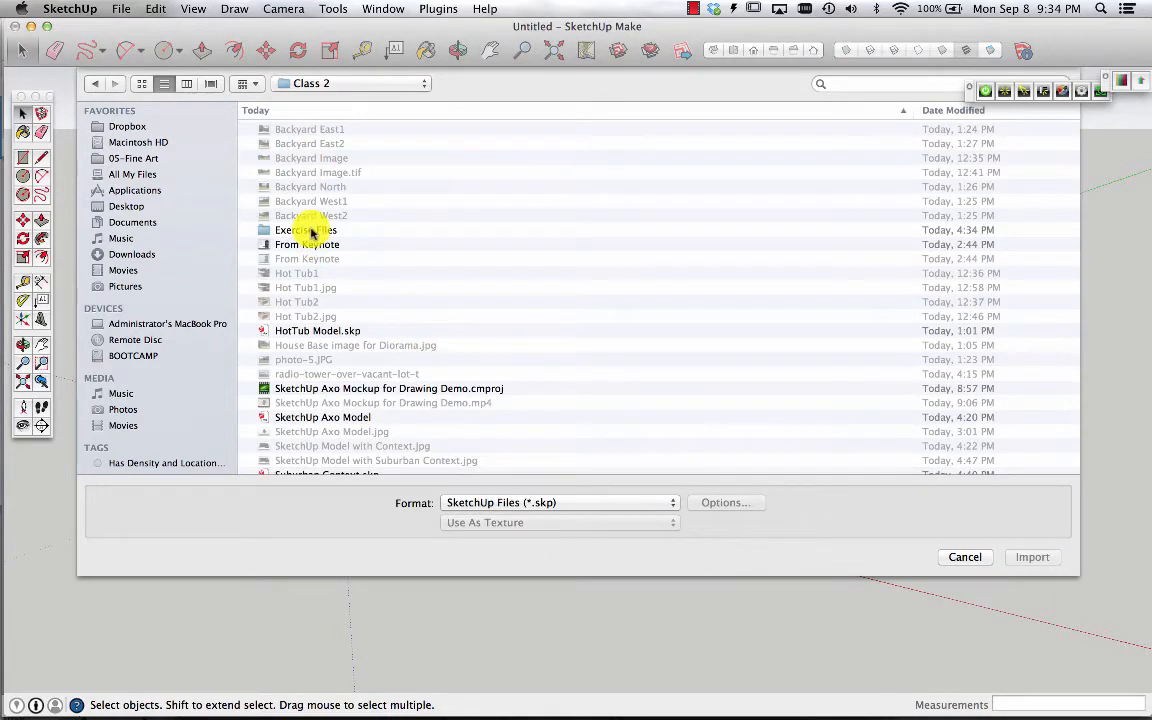
double_click(306, 230)
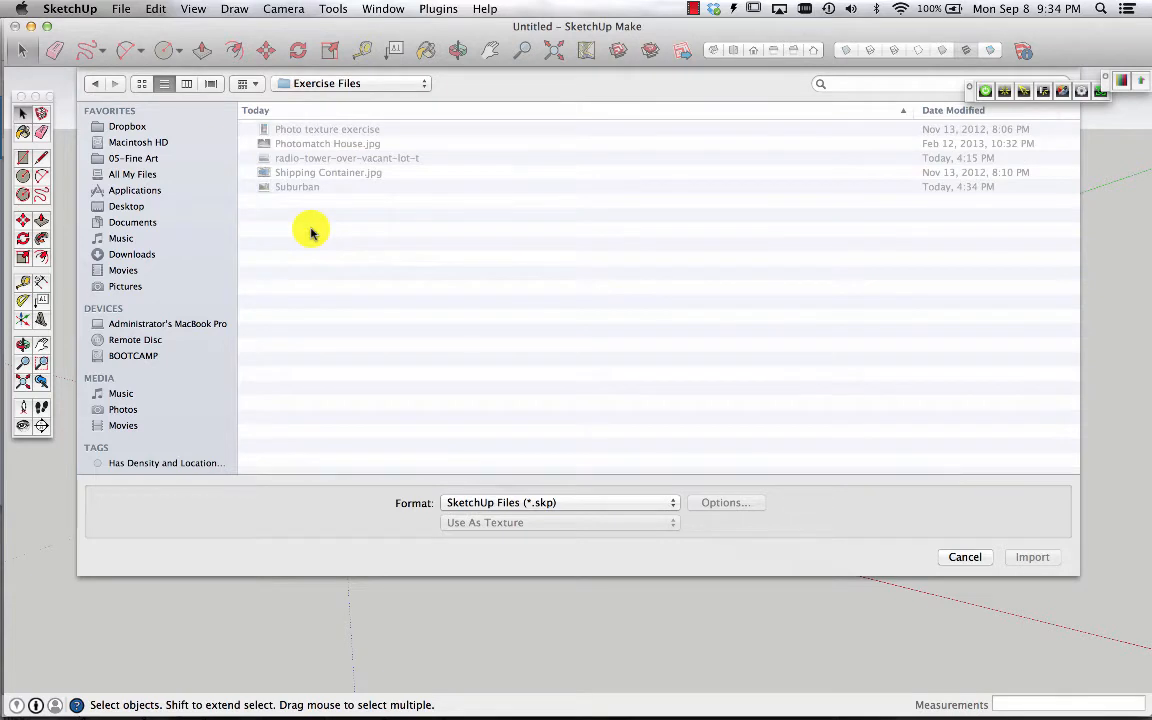
Set the import format to All Supported Image Types and choose Use As New Matched Photo
click(668, 504)
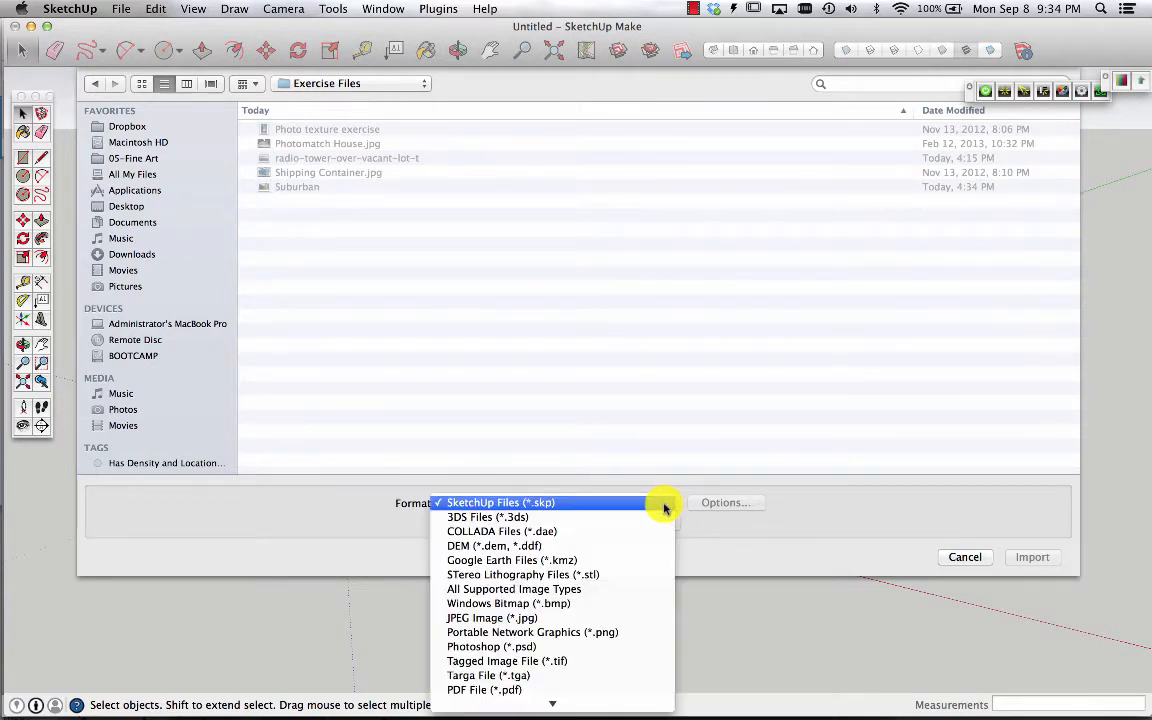
click(622, 590)
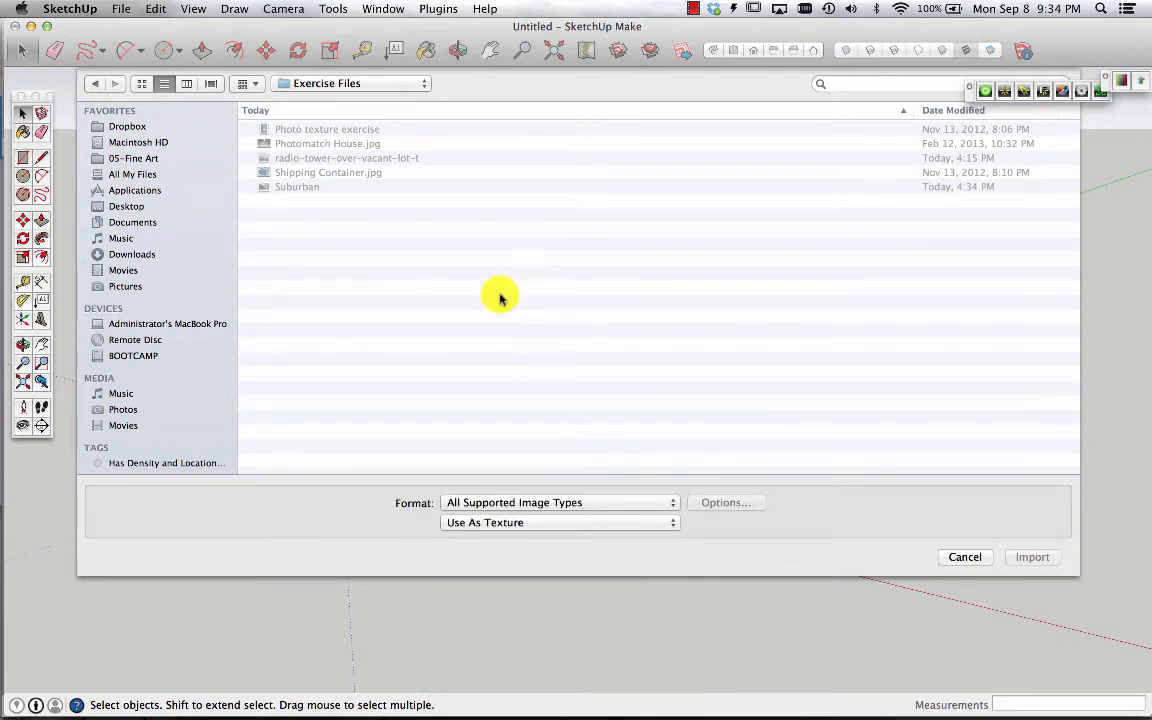
click(666, 524)
click(664, 537)
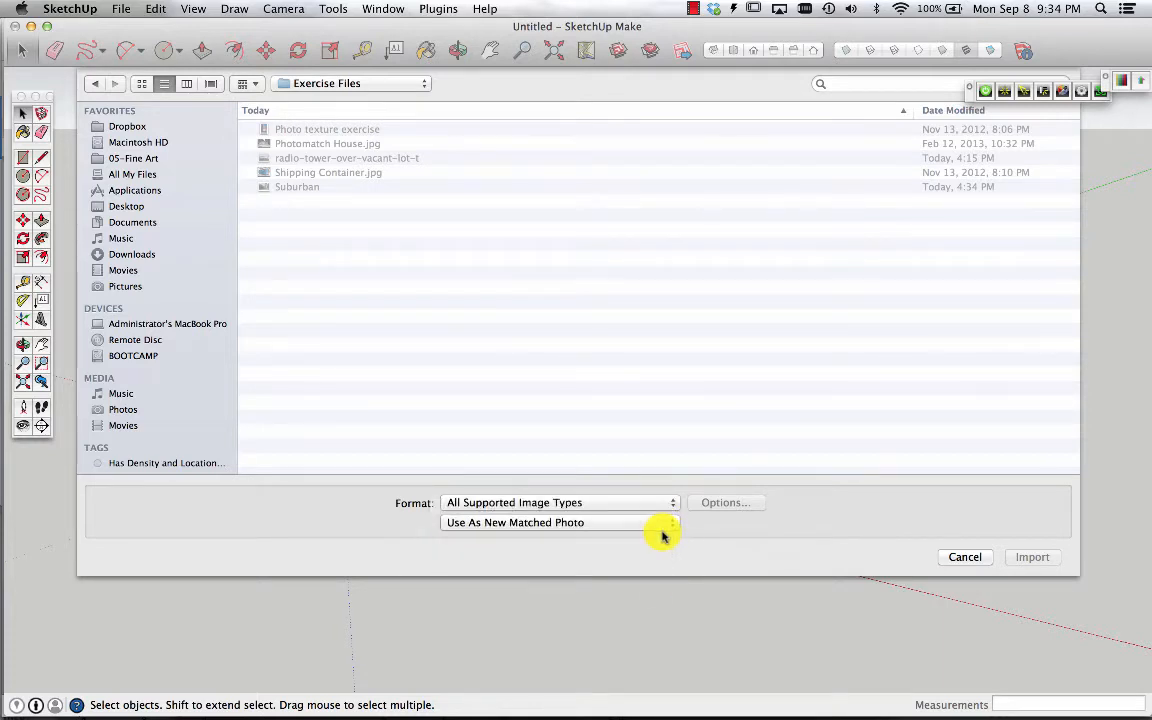
Import Photomatch House.jpg as a new matched photo
click(355, 174)
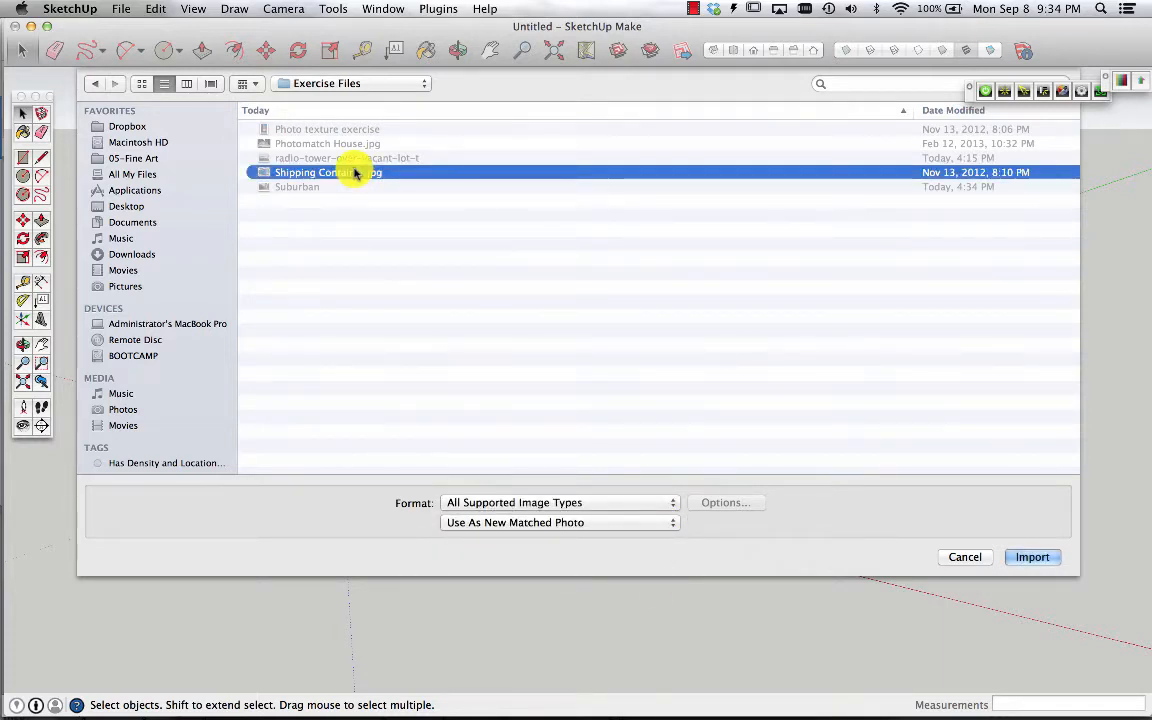
click(342, 143)
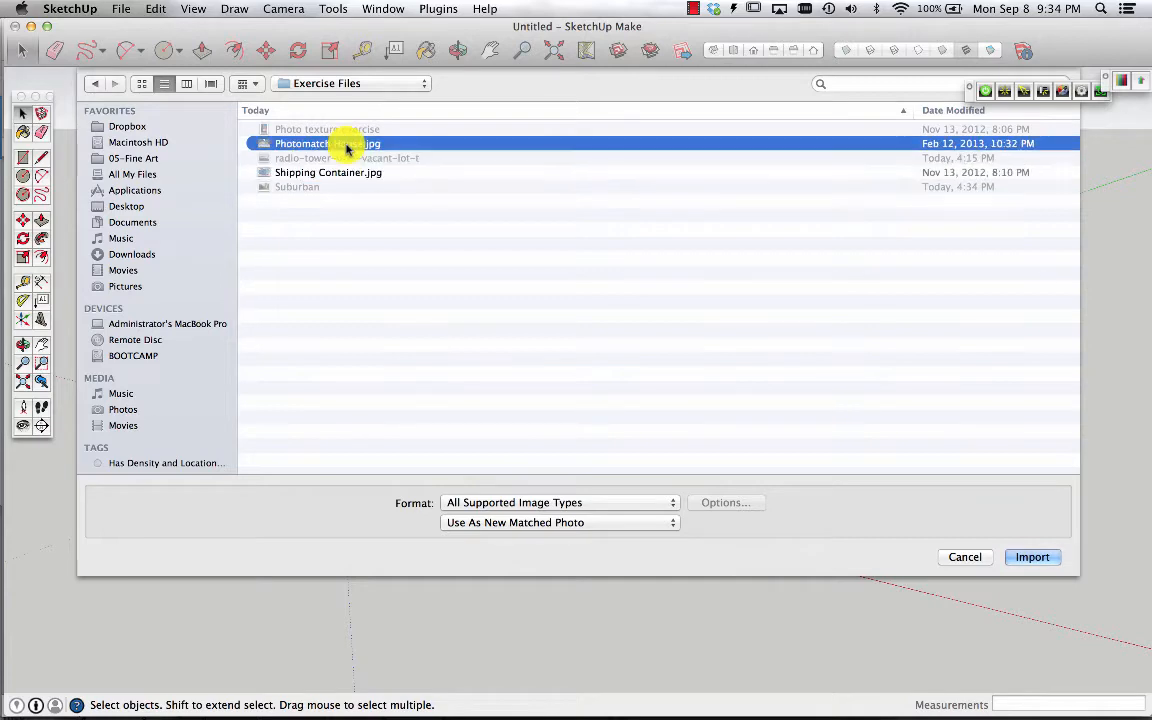
click(1030, 560)
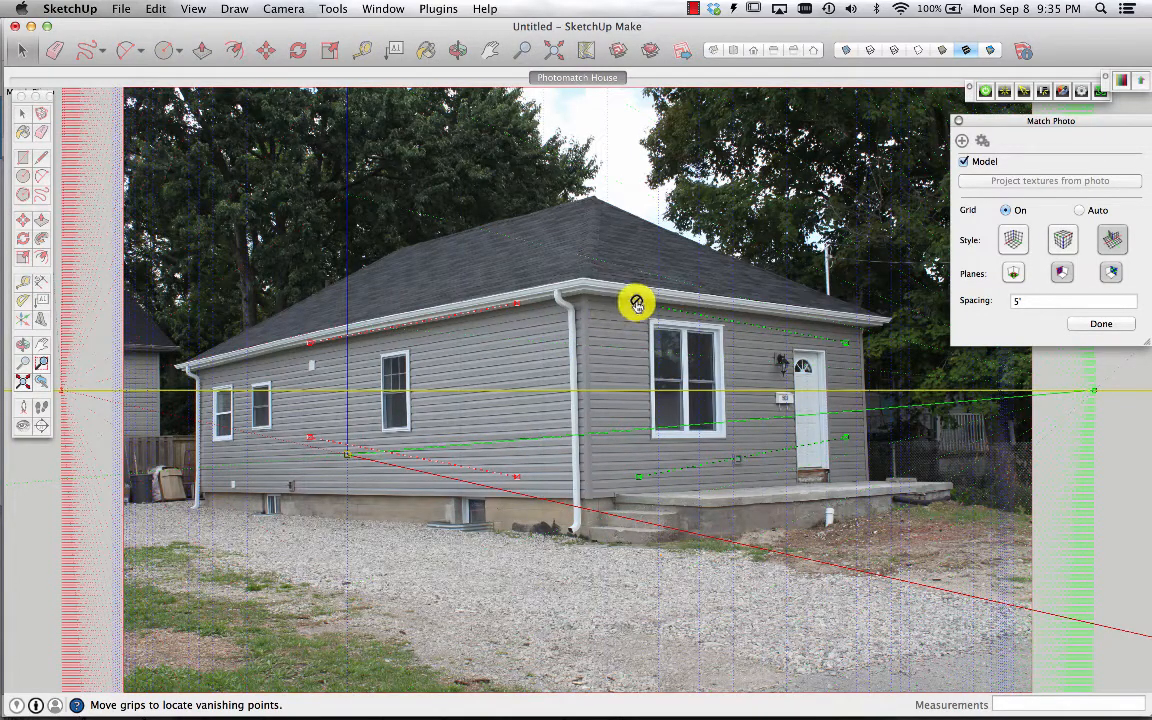
Move the left end of the upper green vanishing bar onto the eave corner above the downspout
scroll(640, 305, up, 5)
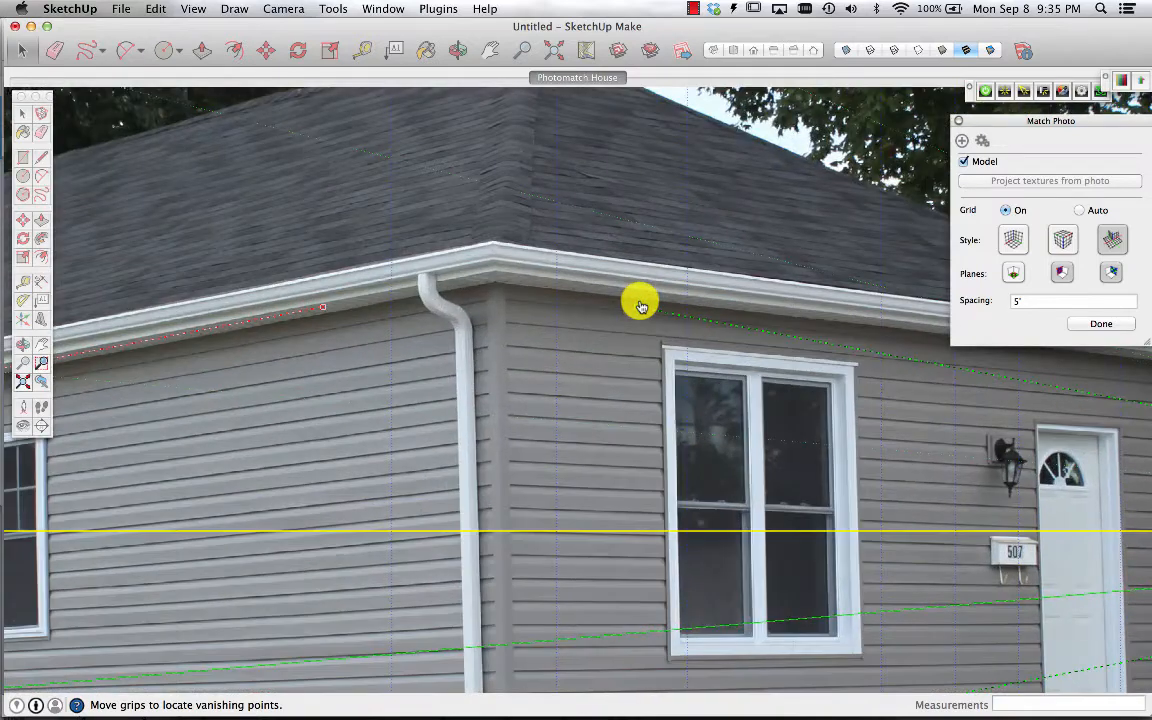
drag(638, 308, 496, 283)
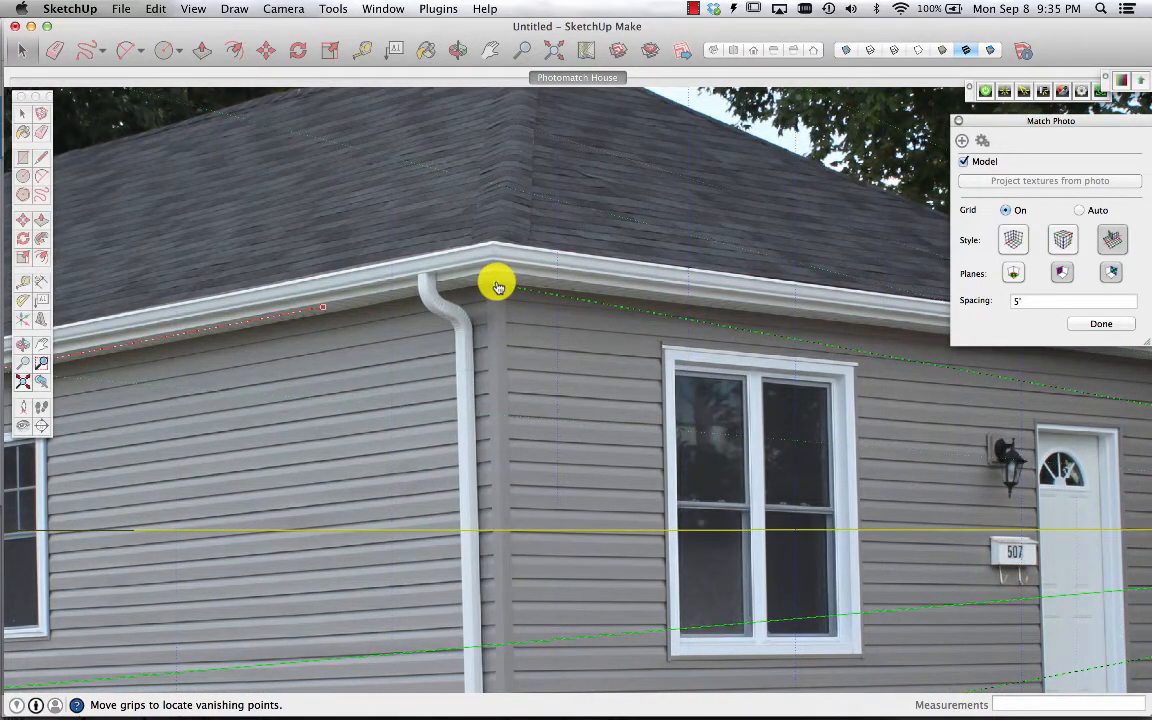
scroll(497, 285, down, 6)
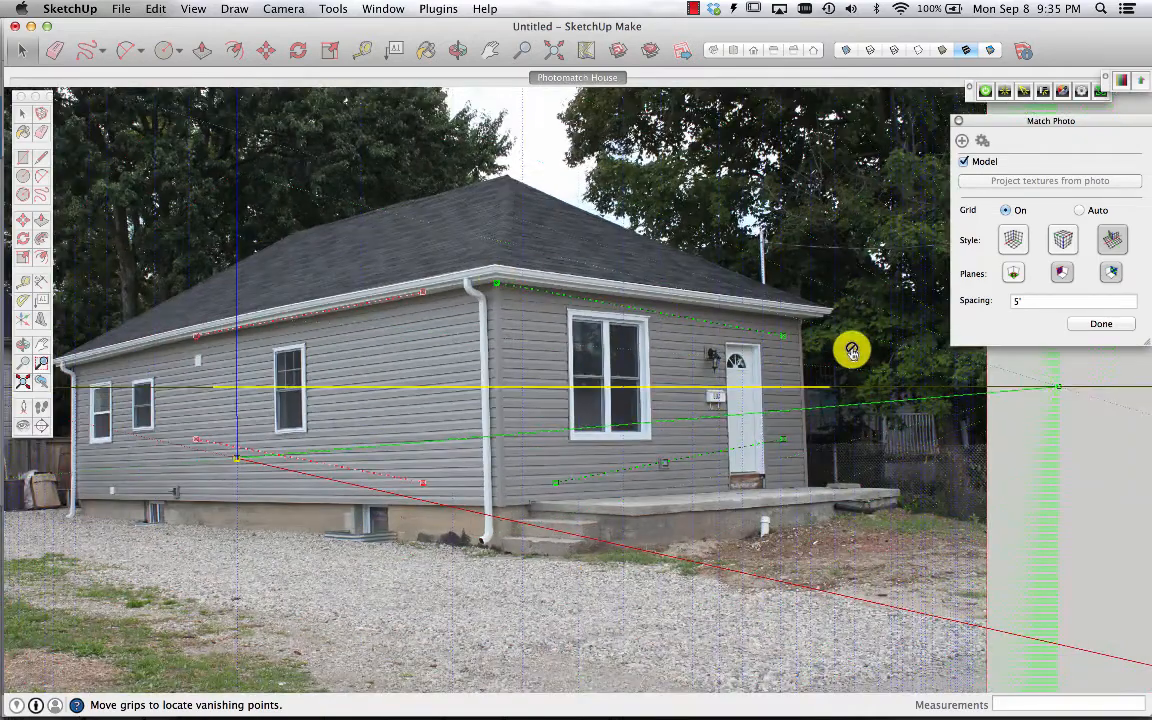
Move the right end of the upper green vanishing bar onto the right end of the front eave
scroll(851, 350, up, 6)
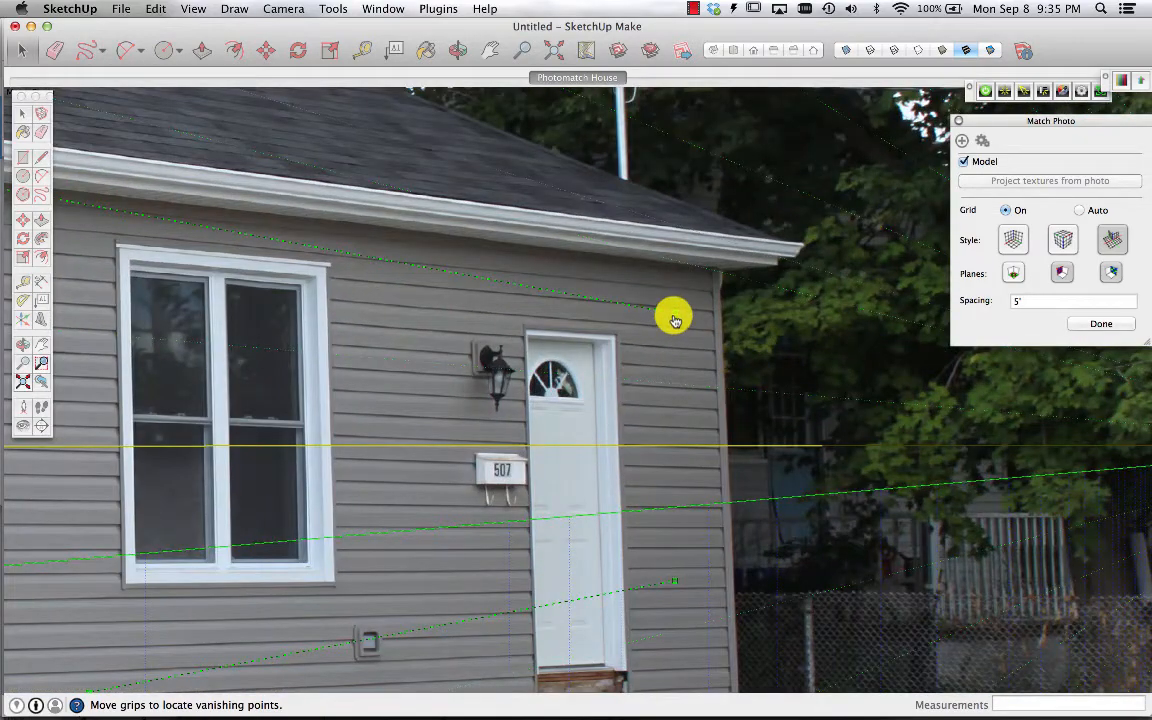
drag(675, 319, 715, 271)
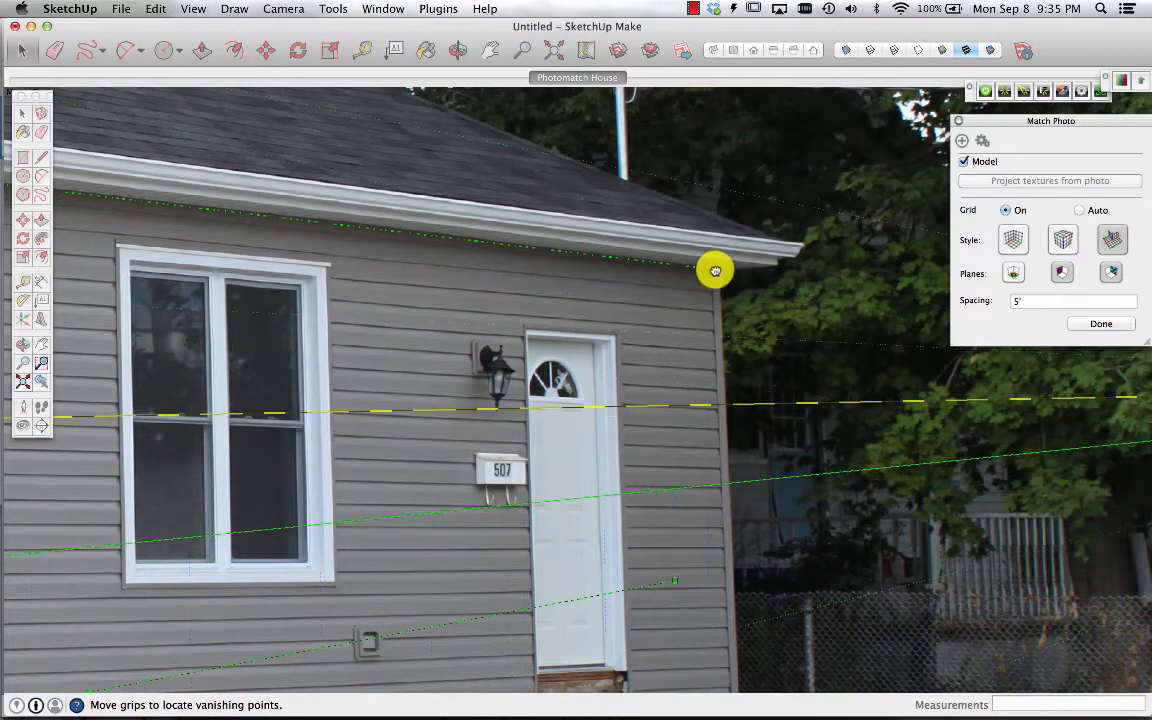
scroll(716, 275, up, 5)
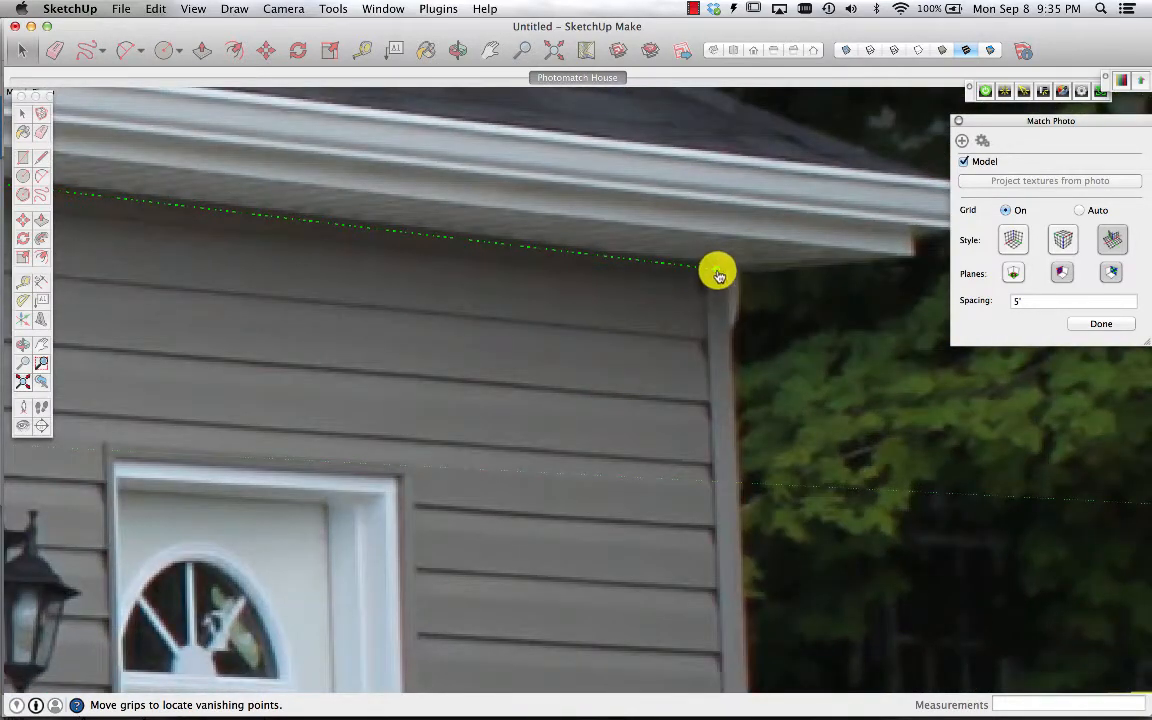
drag(718, 270, 704, 263)
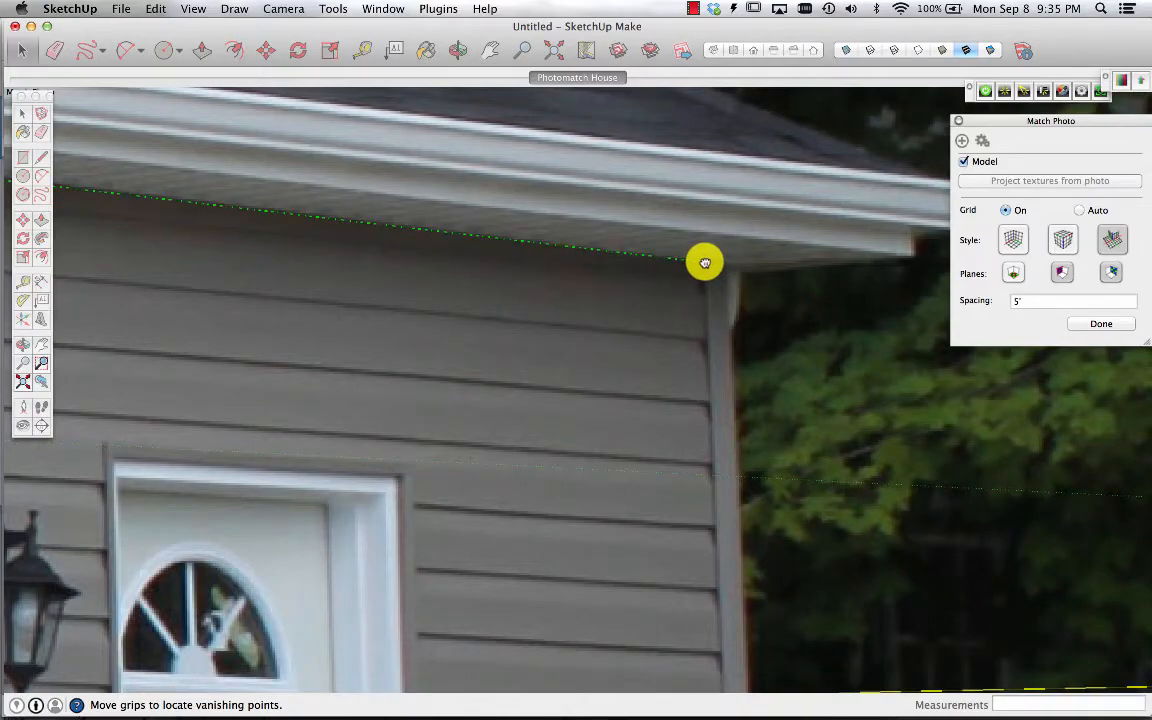
scroll(704, 263, down, 10)
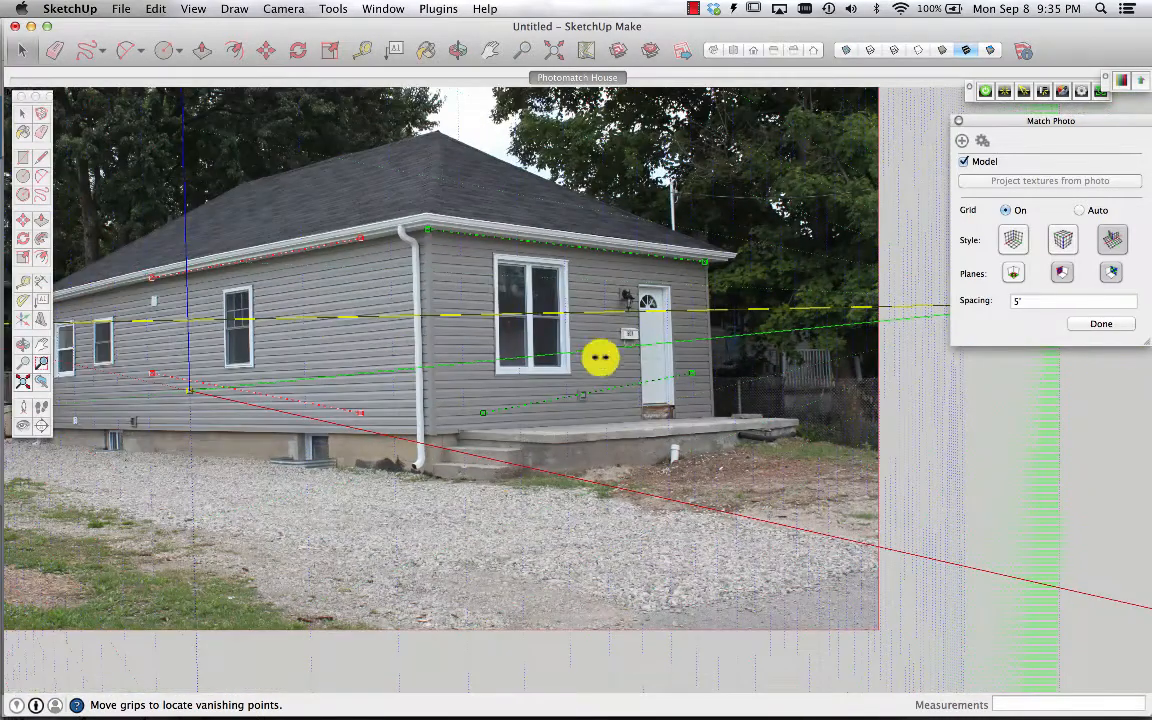
Move the left end of the lower green vanishing bar to the bottom of the siding beside the downspout
scroll(484, 431, up, 5)
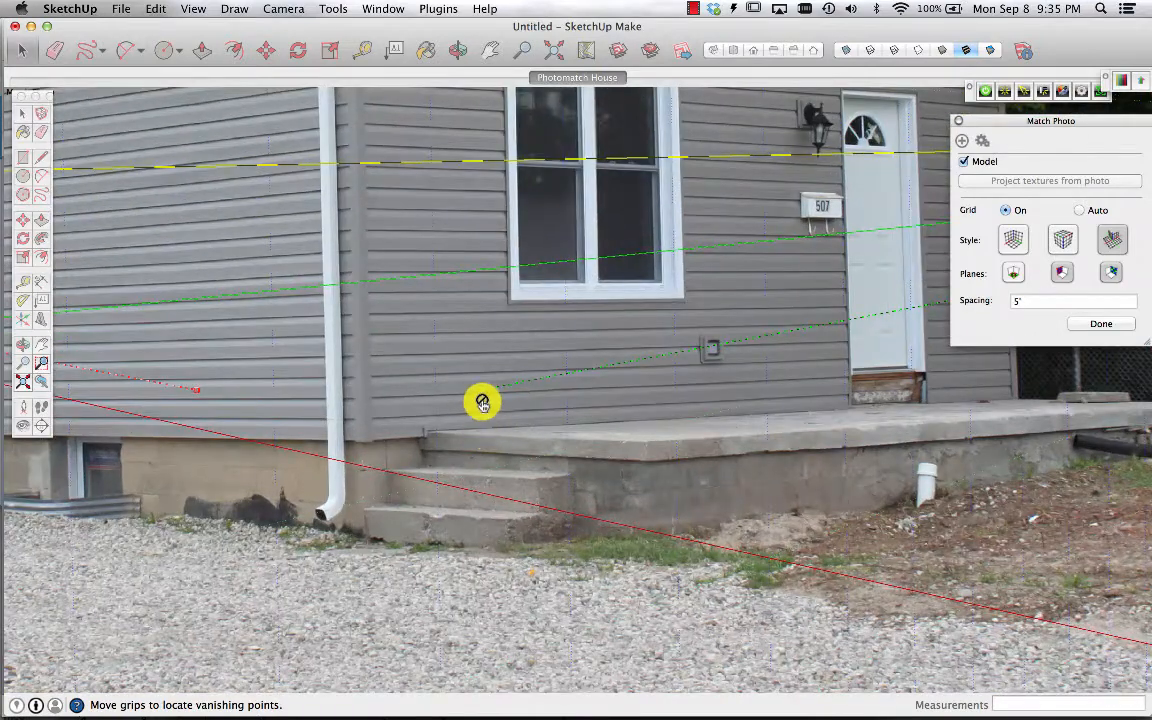
scroll(481, 402, up, 4)
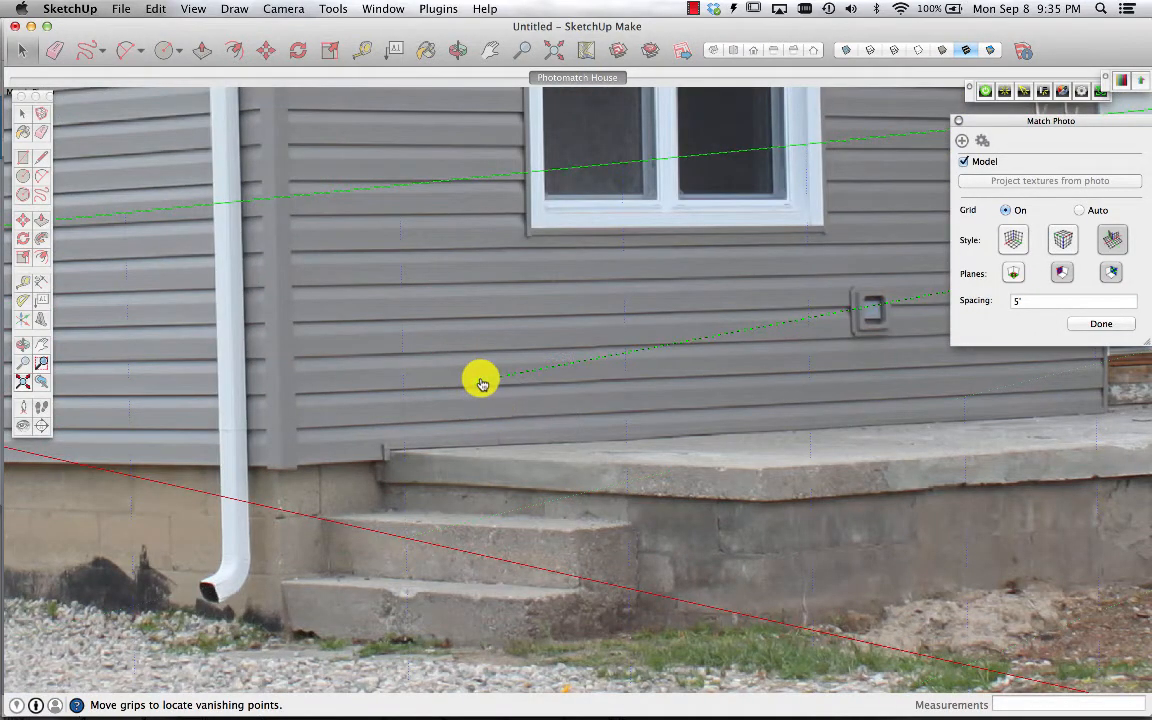
drag(481, 383, 311, 430)
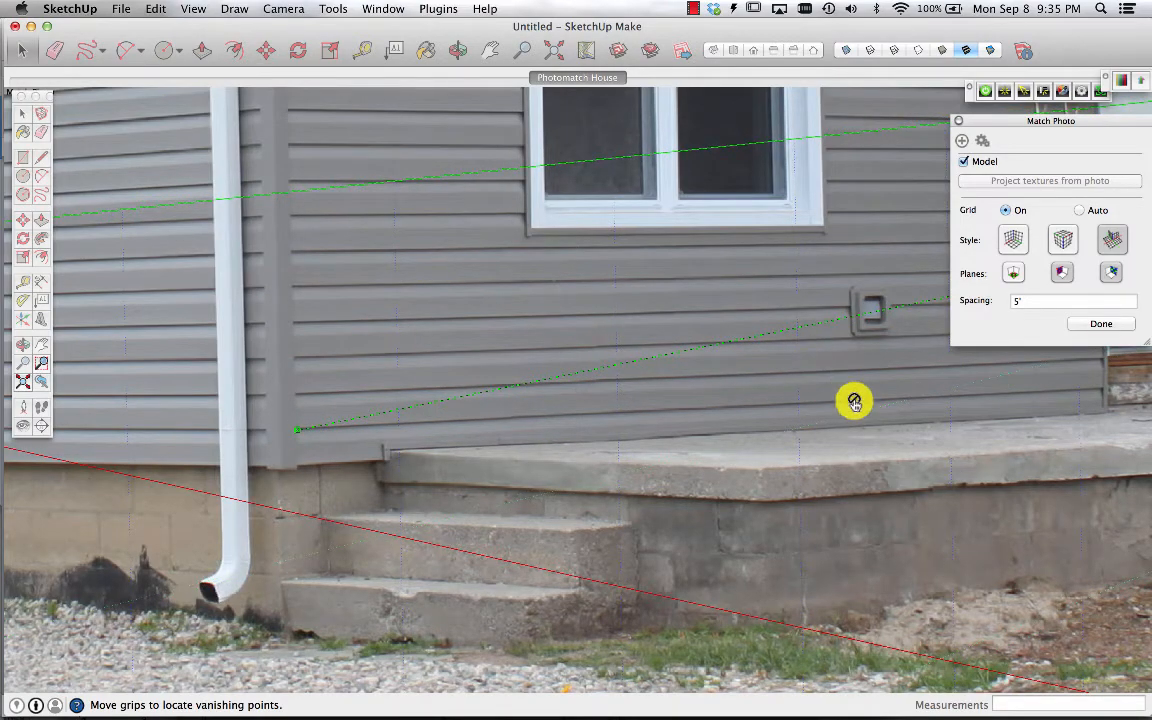
scroll(854, 399, down, 10)
scroll(959, 370, up, 10)
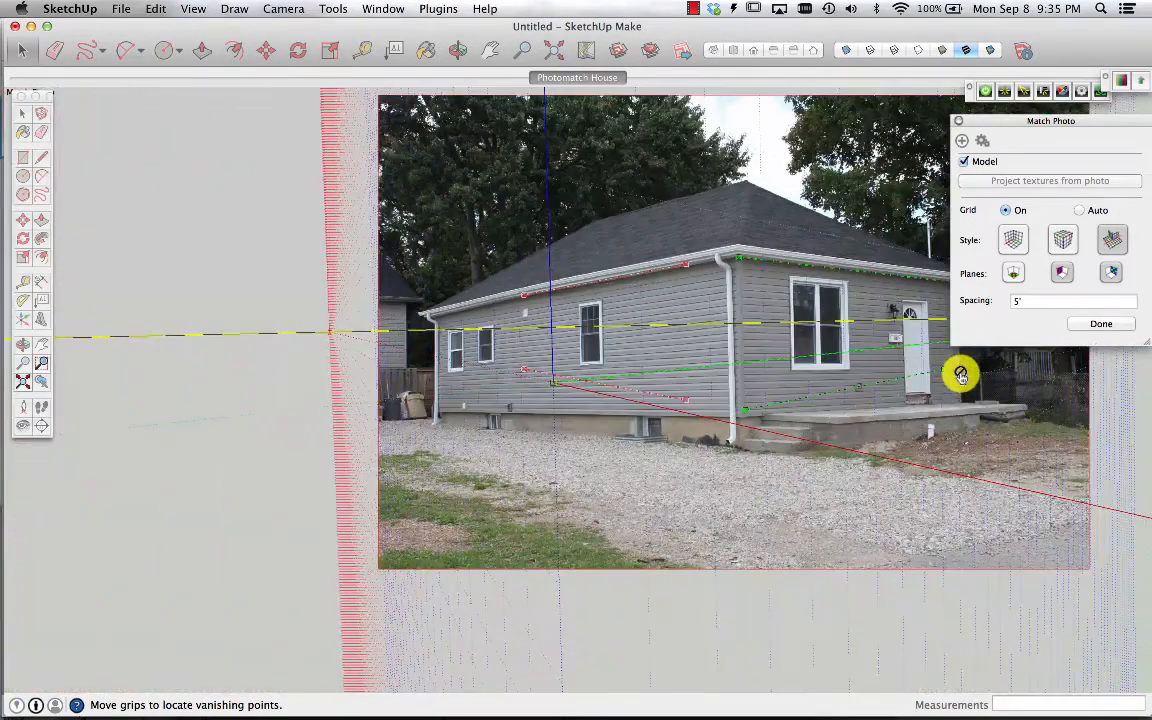
Move the right end of the lower green vanishing bar to the siding's bottom edge at the house's right corner
scroll(960, 374, up, 4)
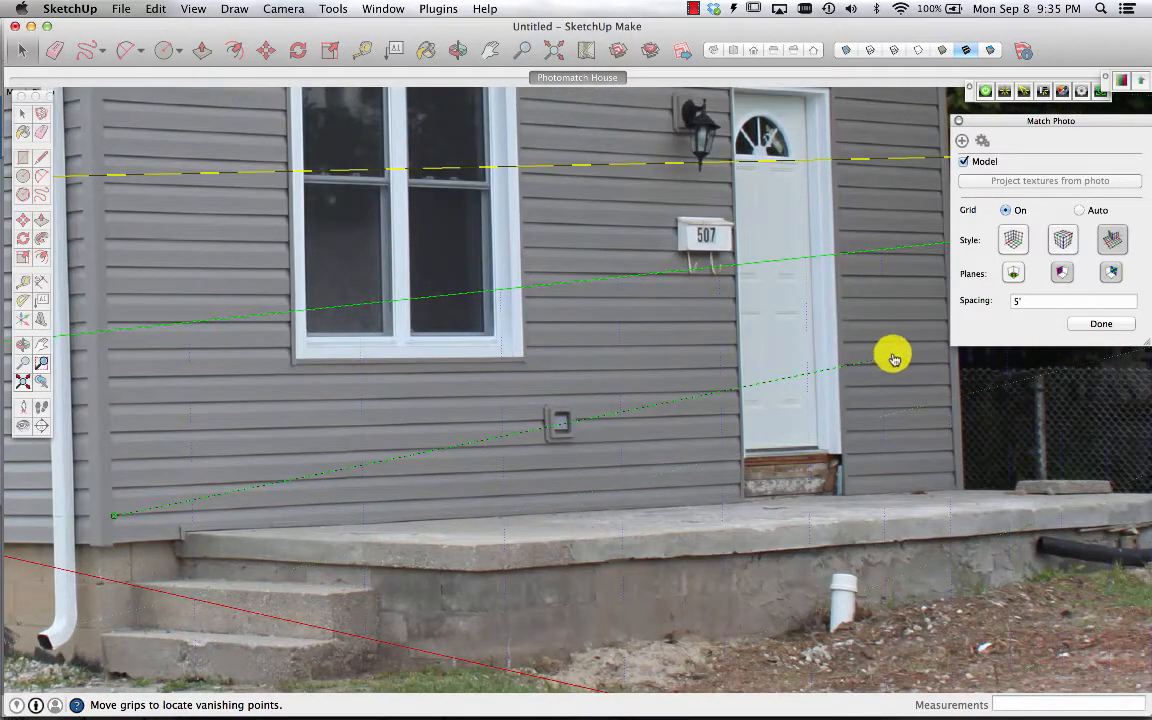
drag(894, 361, 949, 472)
scroll(951, 474, up, 8)
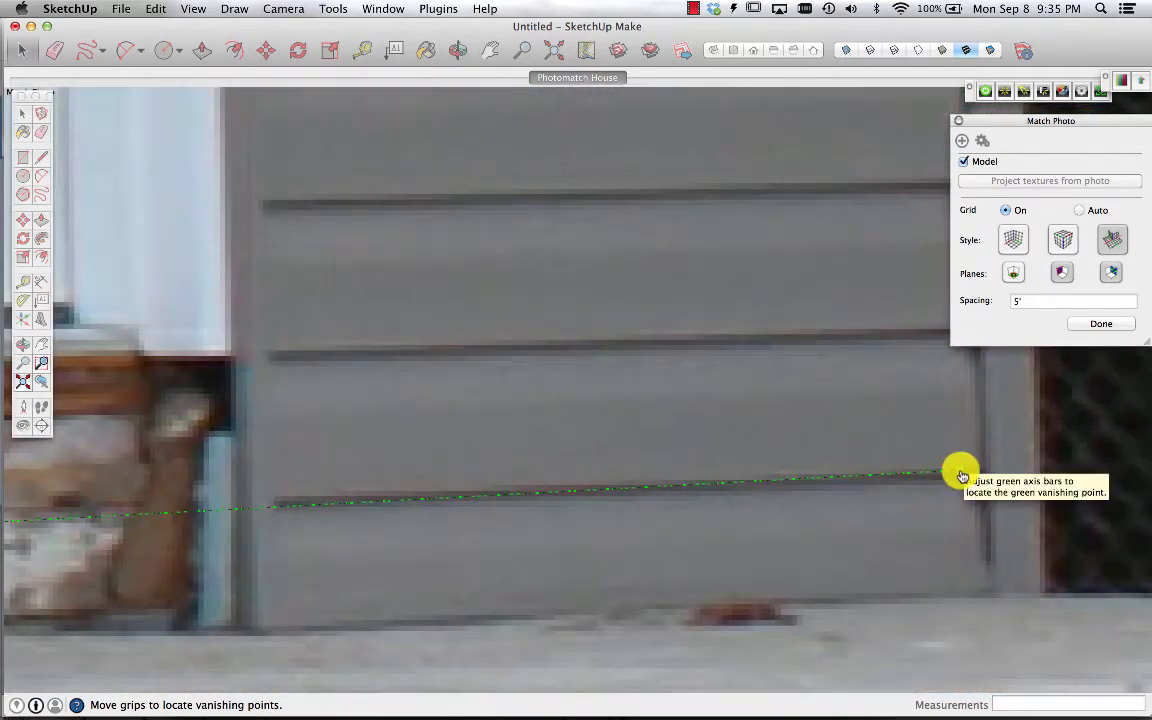
drag(960, 473, 966, 476)
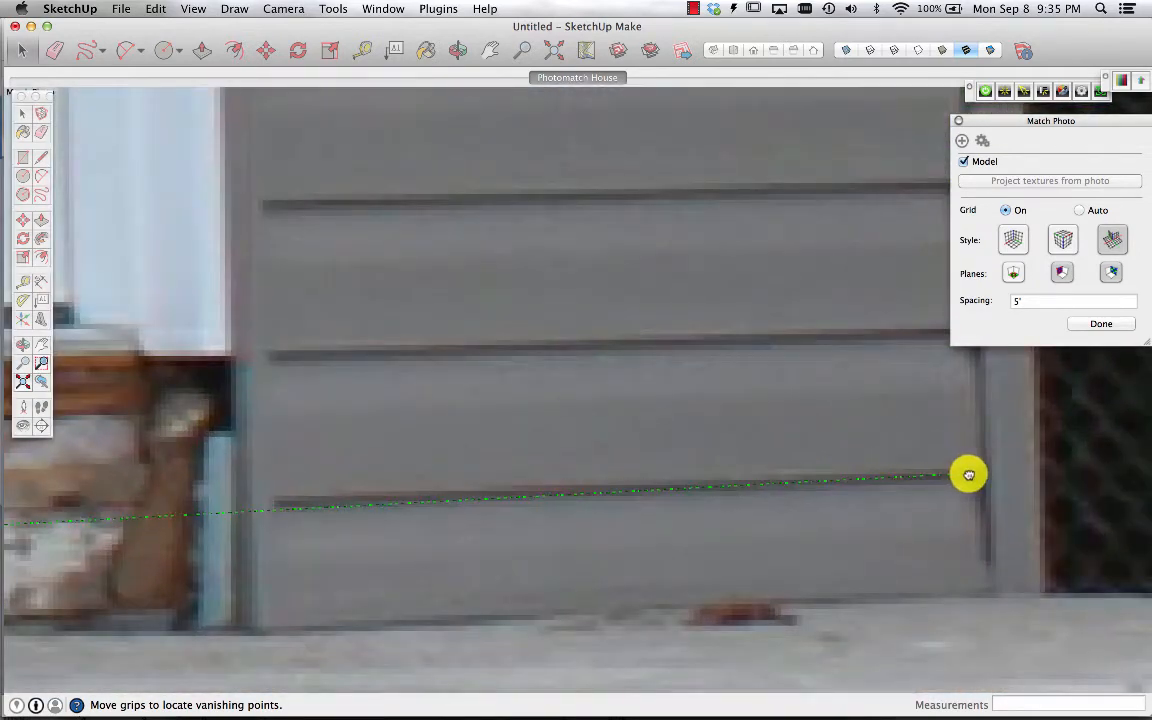
scroll(969, 474, down, 10)
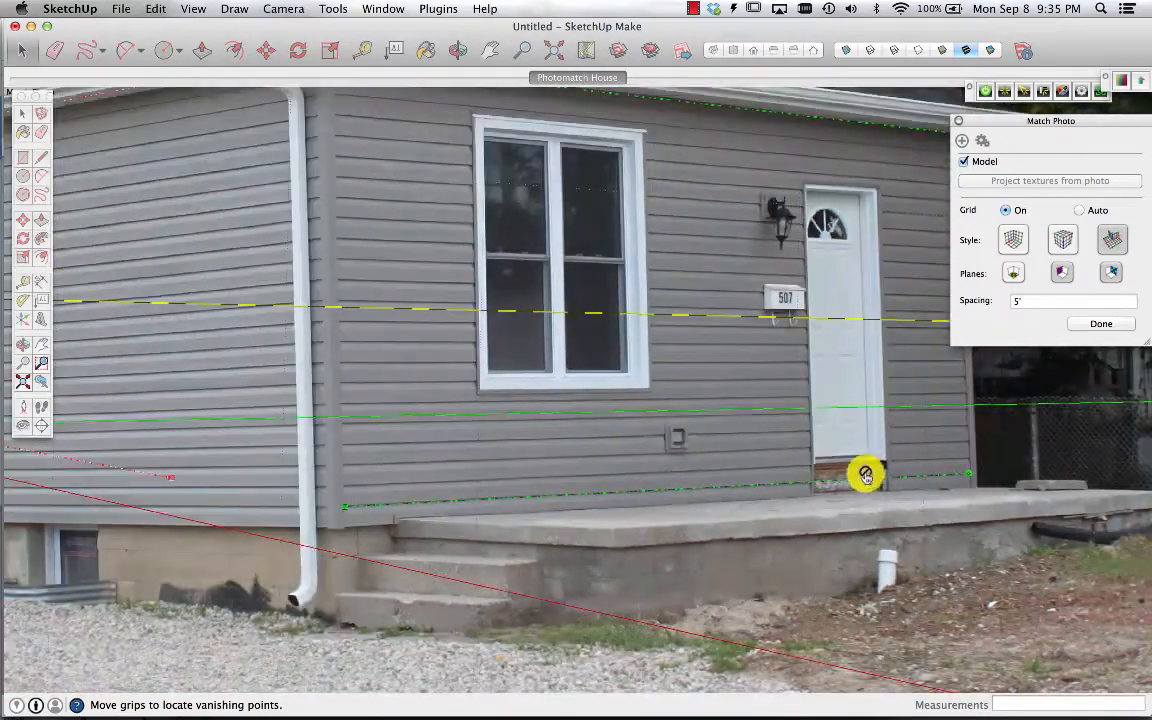
scroll(600, 450, down, 12)
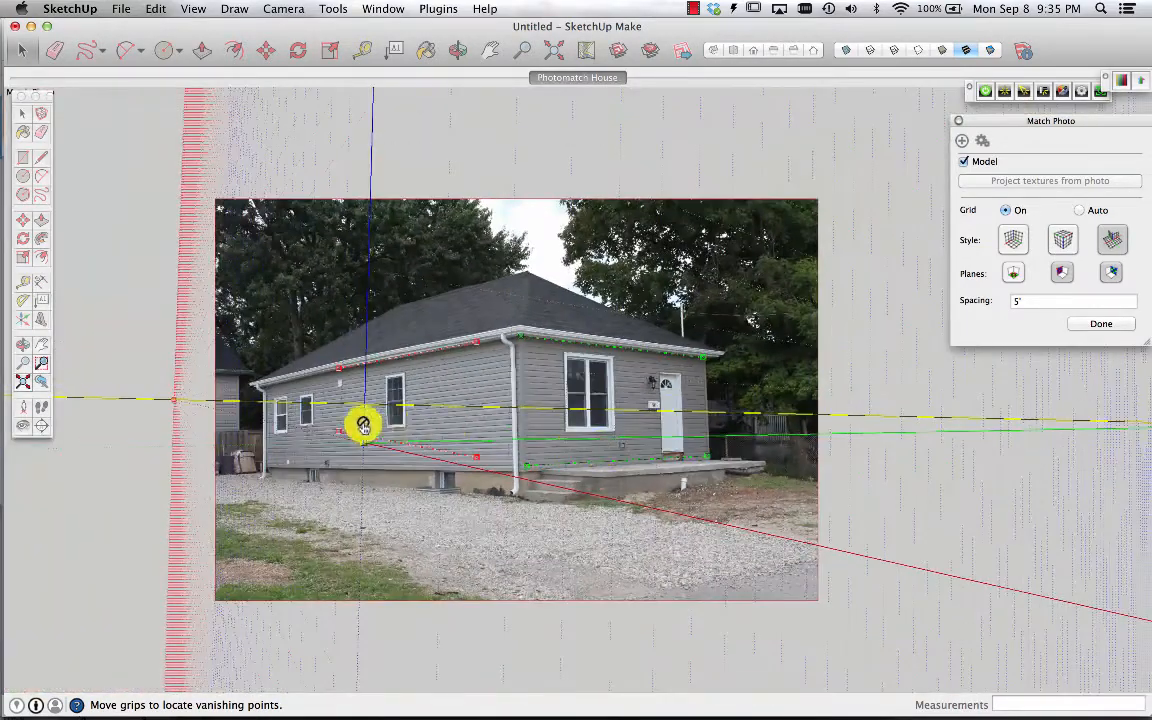
Move the right end of the upper red vanishing bar to the eave corner by the downspout
scroll(276, 411, up, 8)
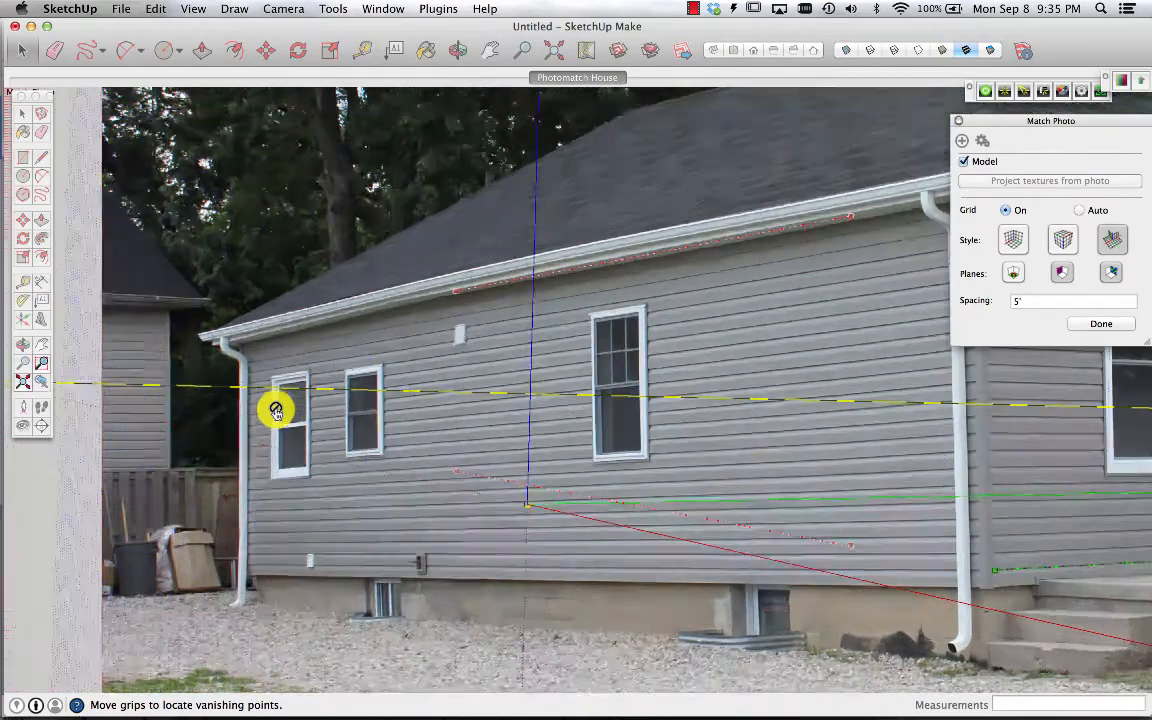
scroll(656, 318, down, 5)
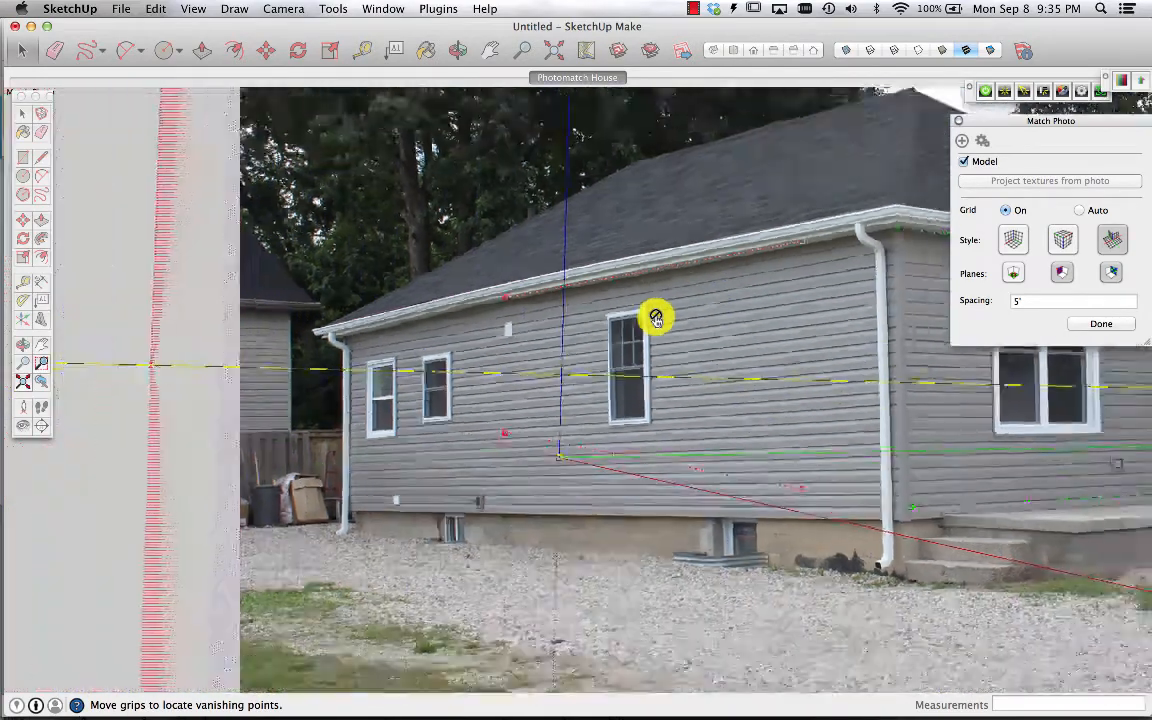
scroll(796, 227, up, 6)
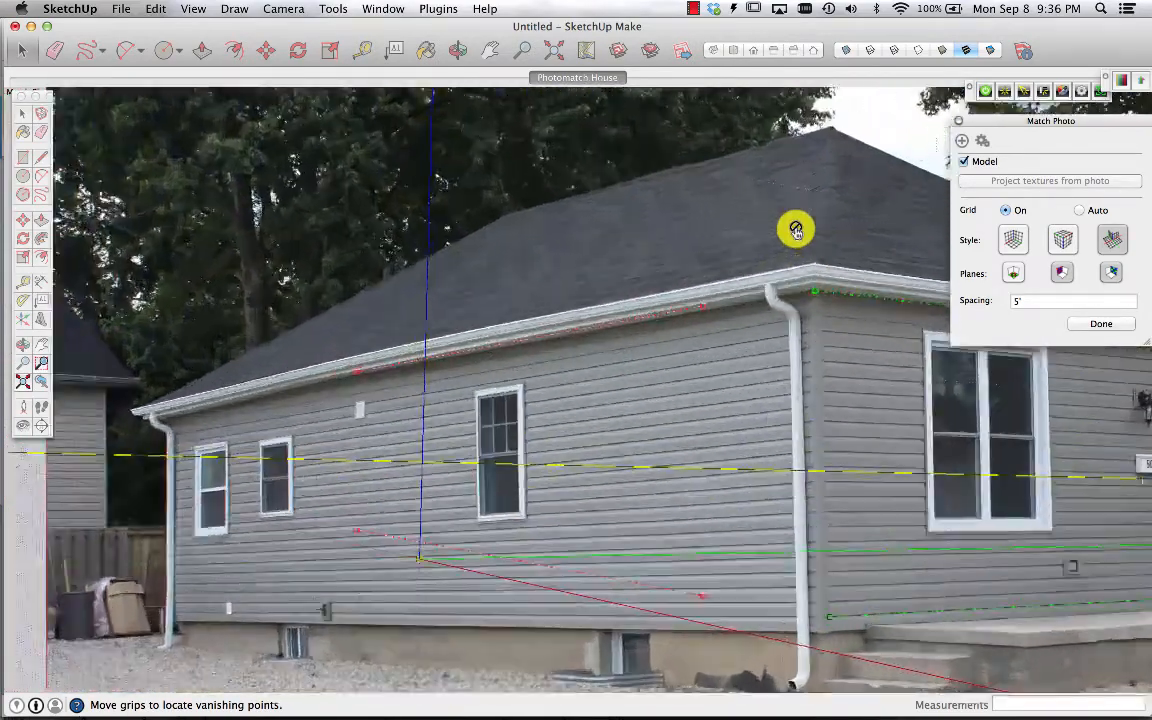
scroll(796, 229, down, 5)
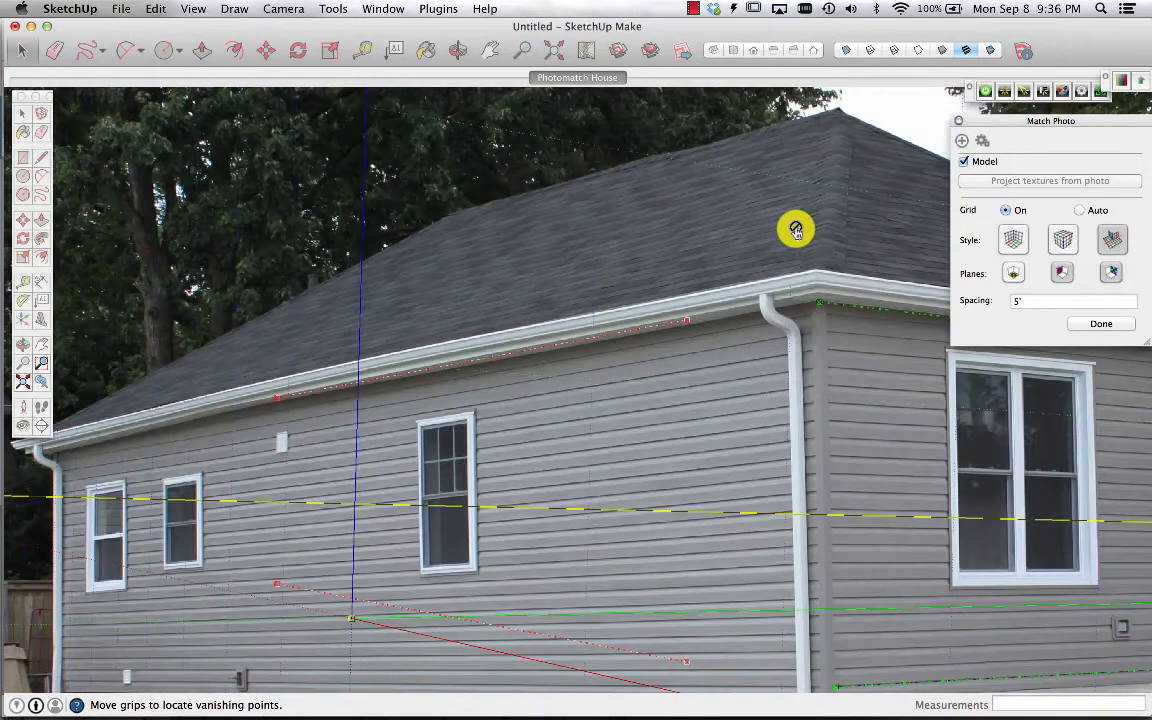
drag(687, 322, 756, 312)
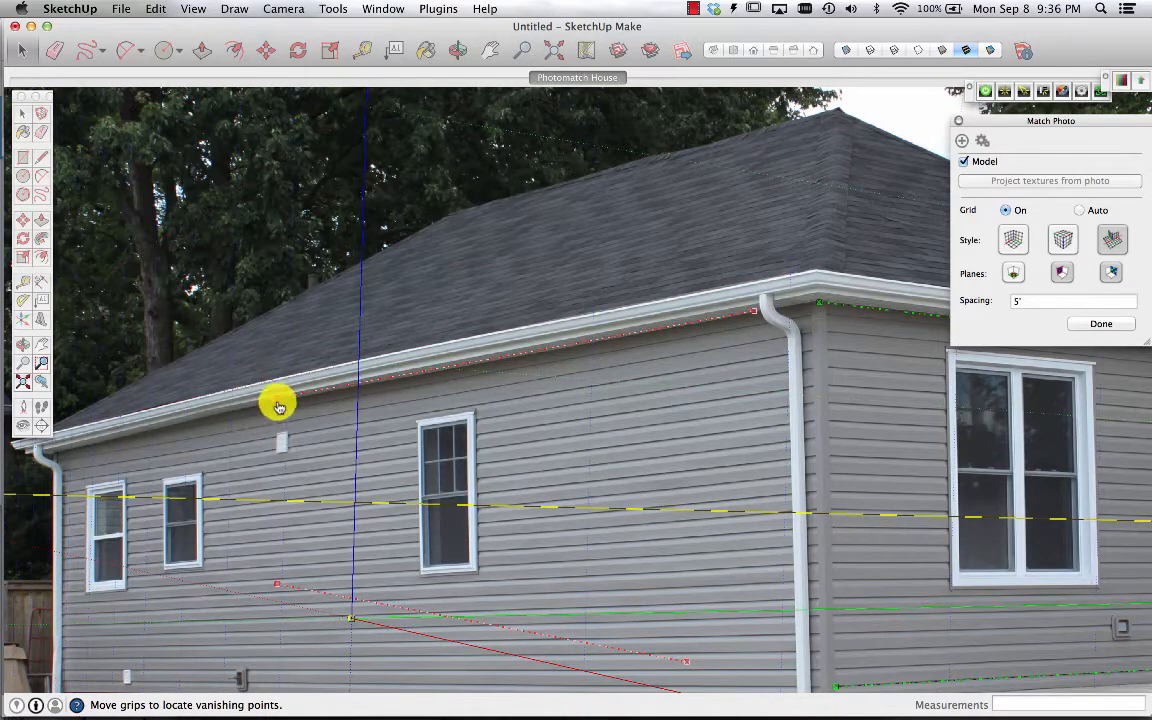
Move the left end of the upper red vanishing bar to the far end of the side eave
drag(278, 402, 250, 404)
scroll(250, 404, up, 5)
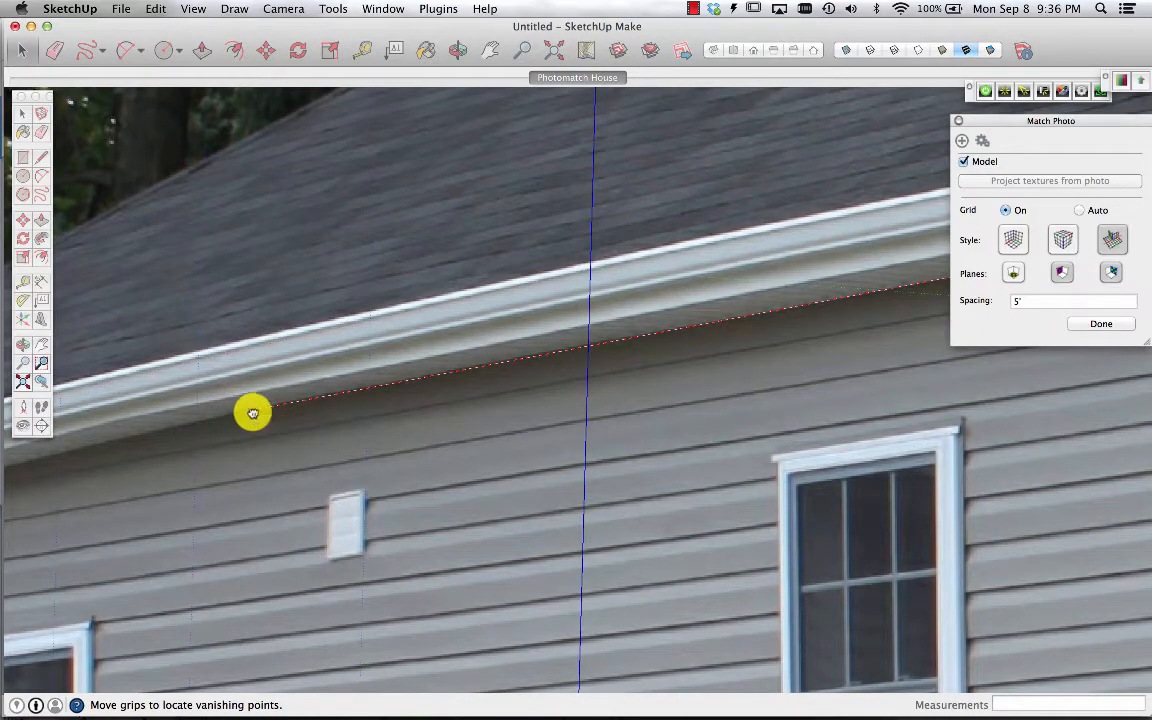
scroll(253, 413, down, 10)
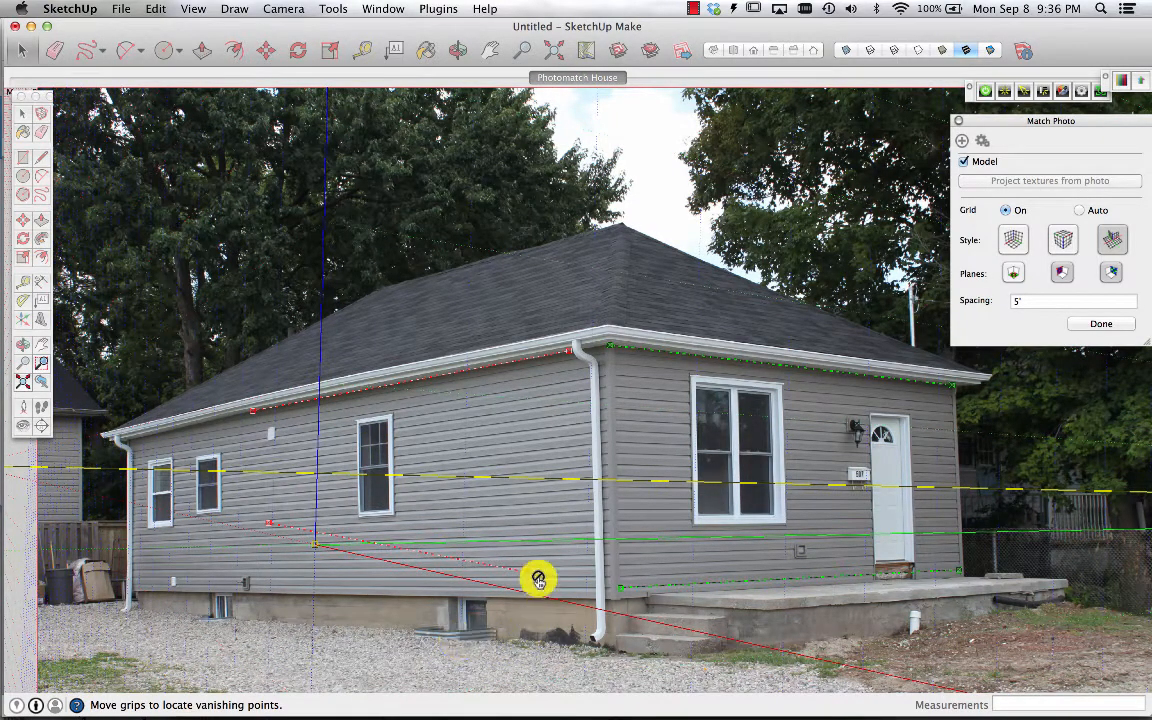
Align both ends of the lower red vanishing bar with the bottom edge of the side wall's siding
drag(527, 578, 585, 590)
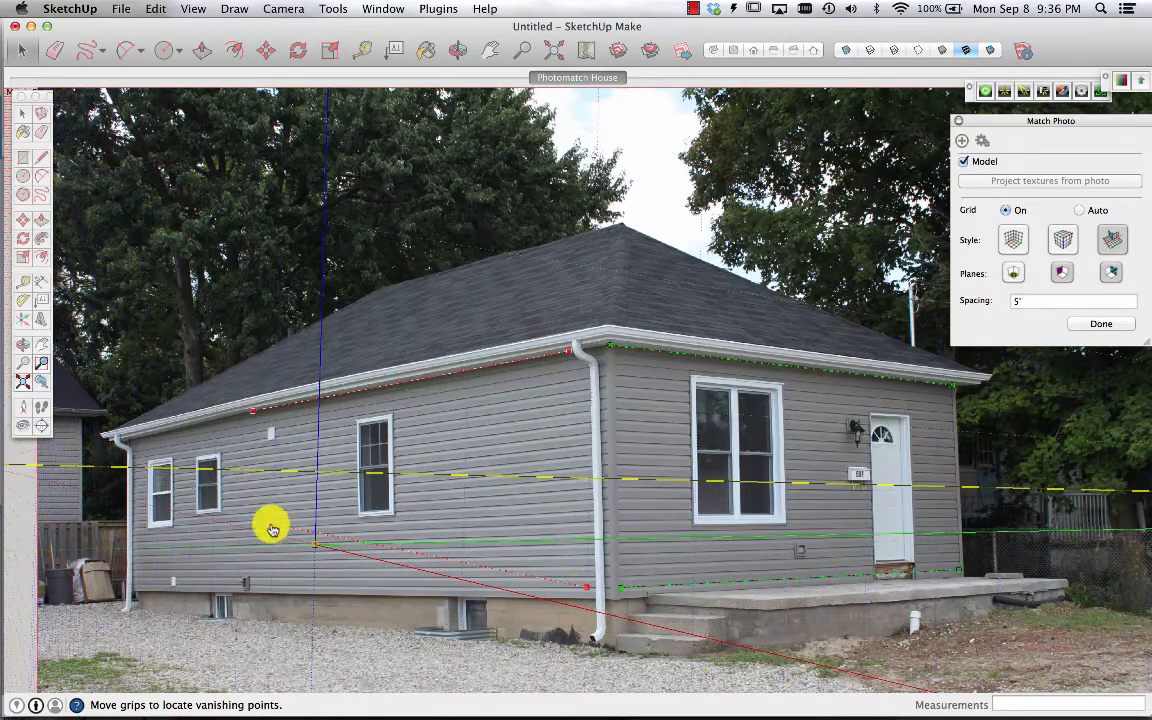
drag(267, 522, 251, 586)
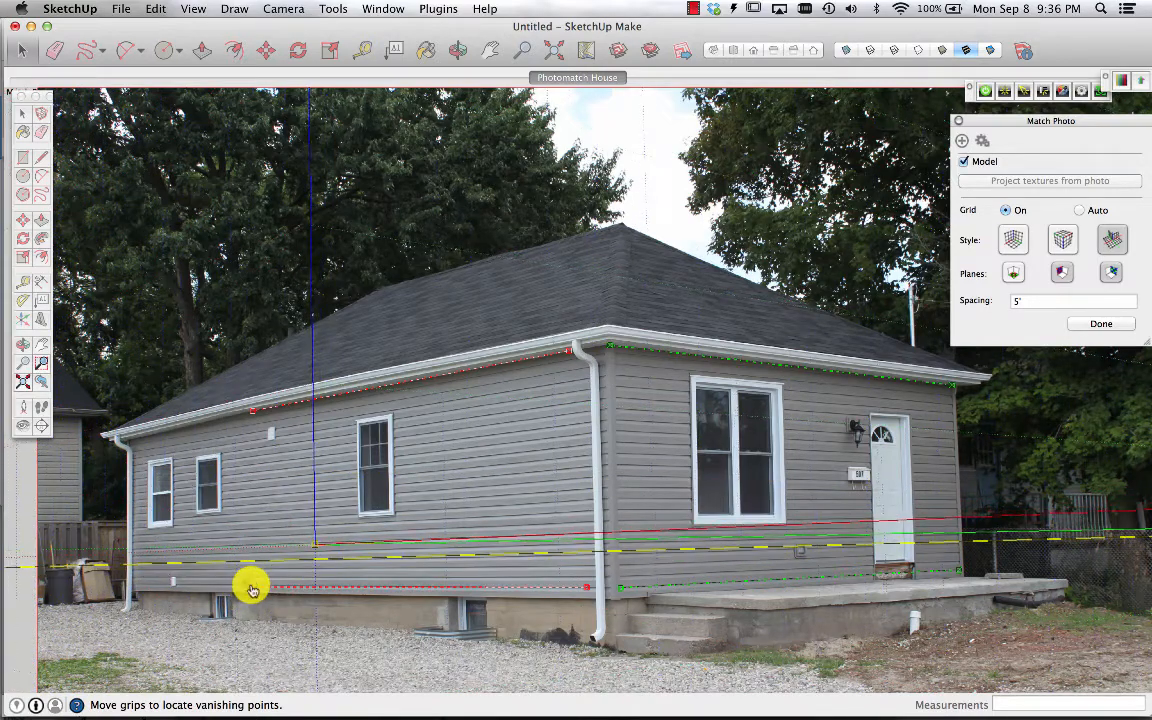
scroll(251, 588, up, 10)
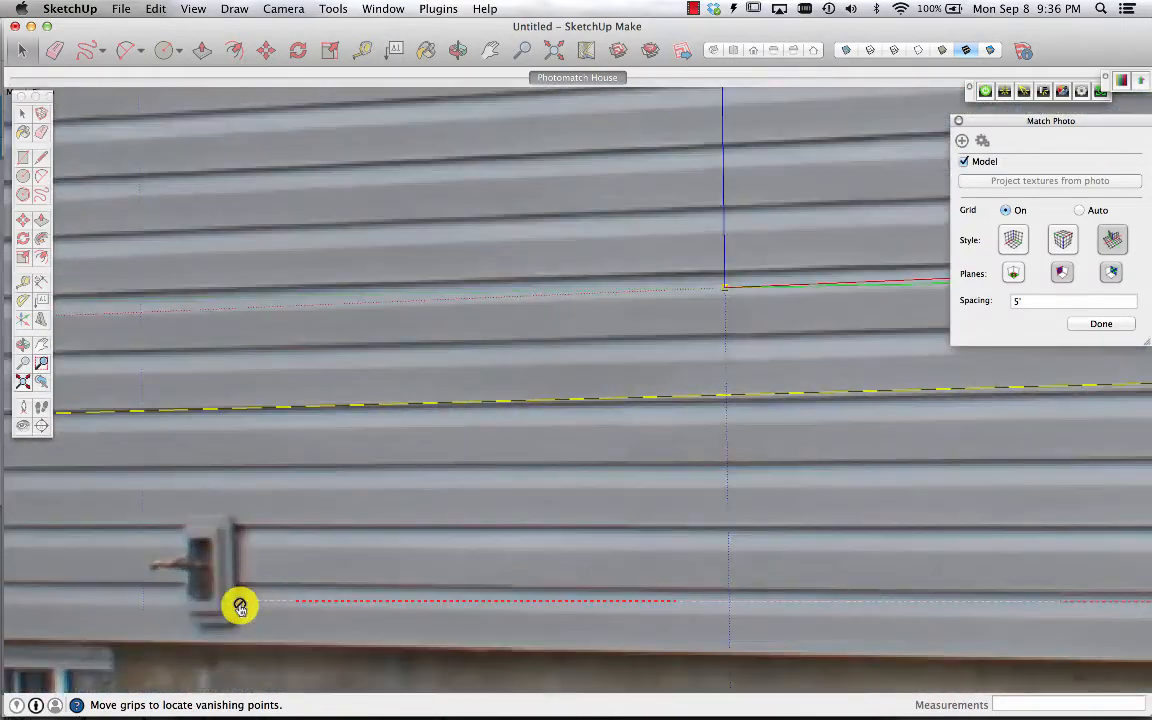
drag(243, 605, 243, 585)
scroll(244, 588, down, 6)
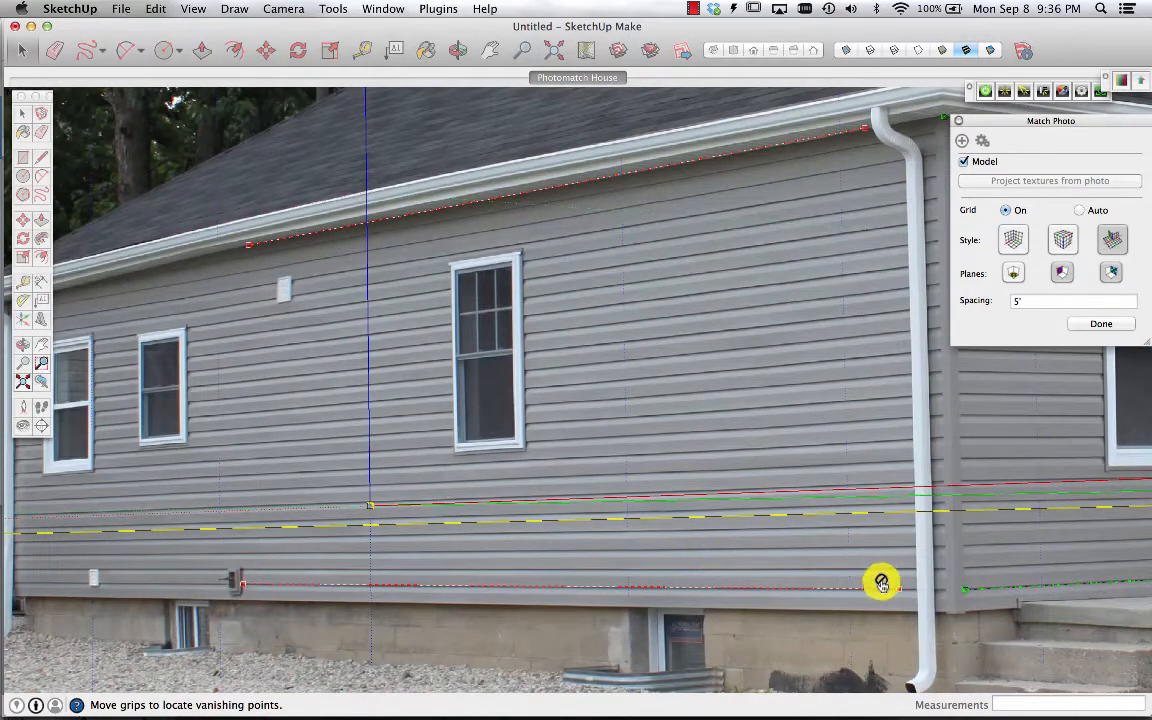
Fine-tune the lower red bar's right end onto the siding's bottom edge beside the downspout
scroll(918, 589, up, 5)
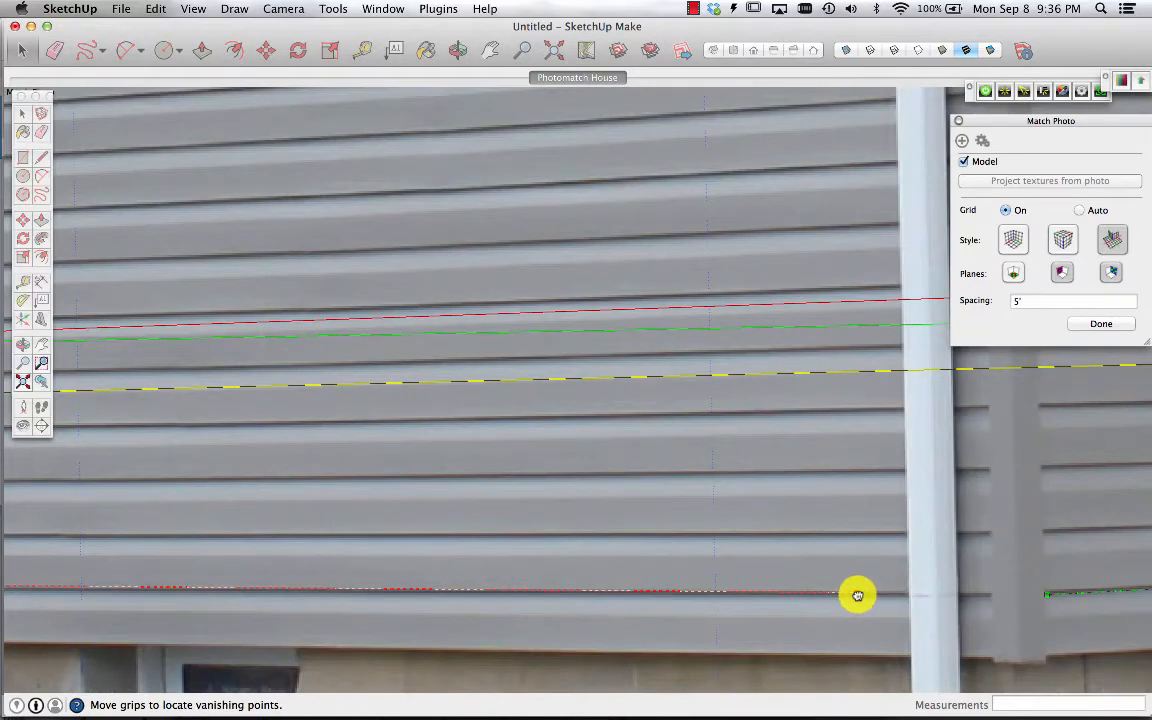
drag(858, 596, 894, 597)
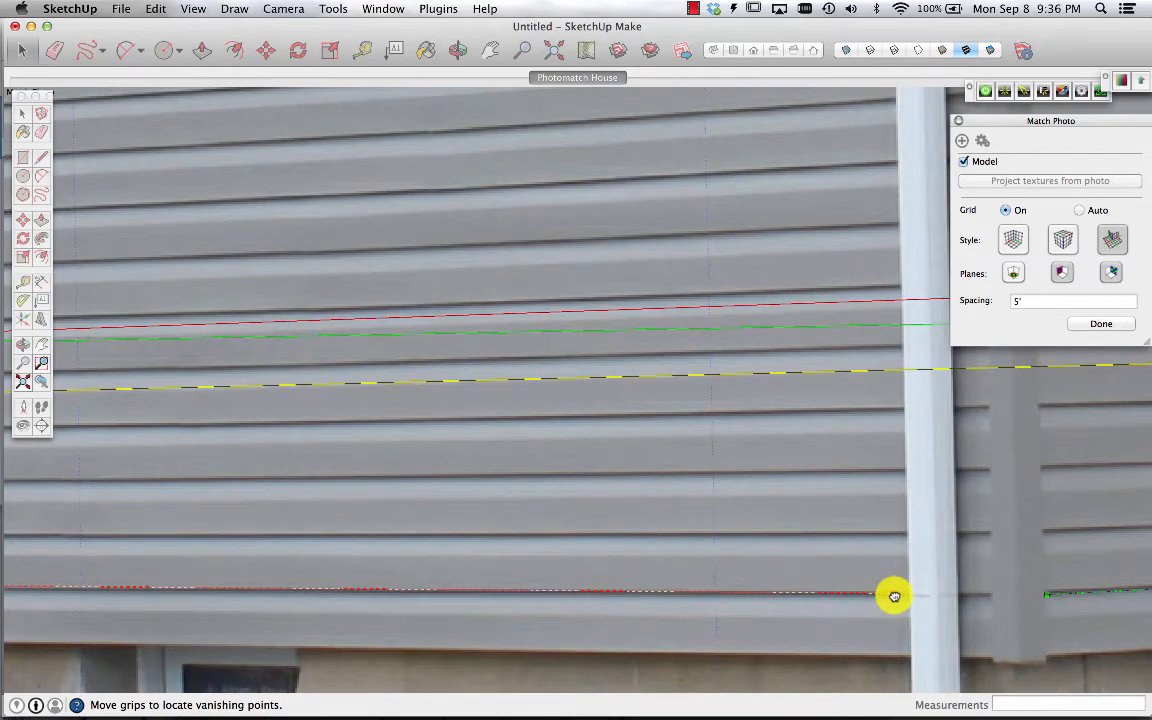
scroll(895, 598, down, 10)
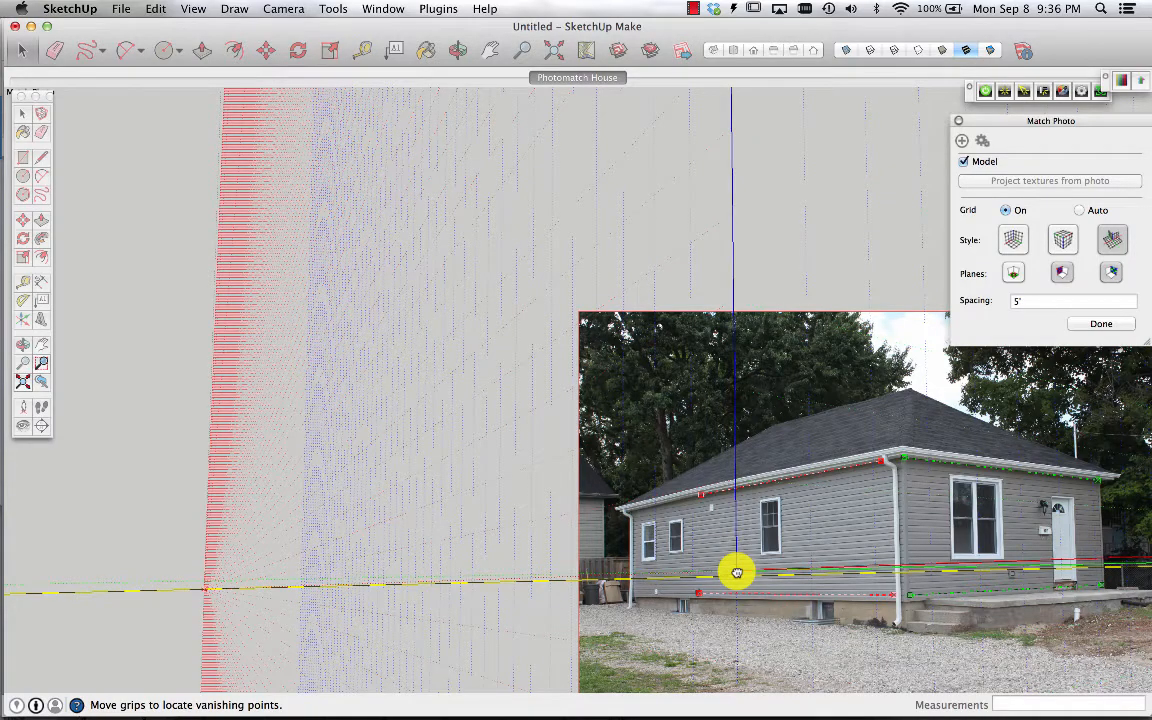
Move the axes origin to the ground at the house's corner behind the downspout
drag(736, 572, 903, 629)
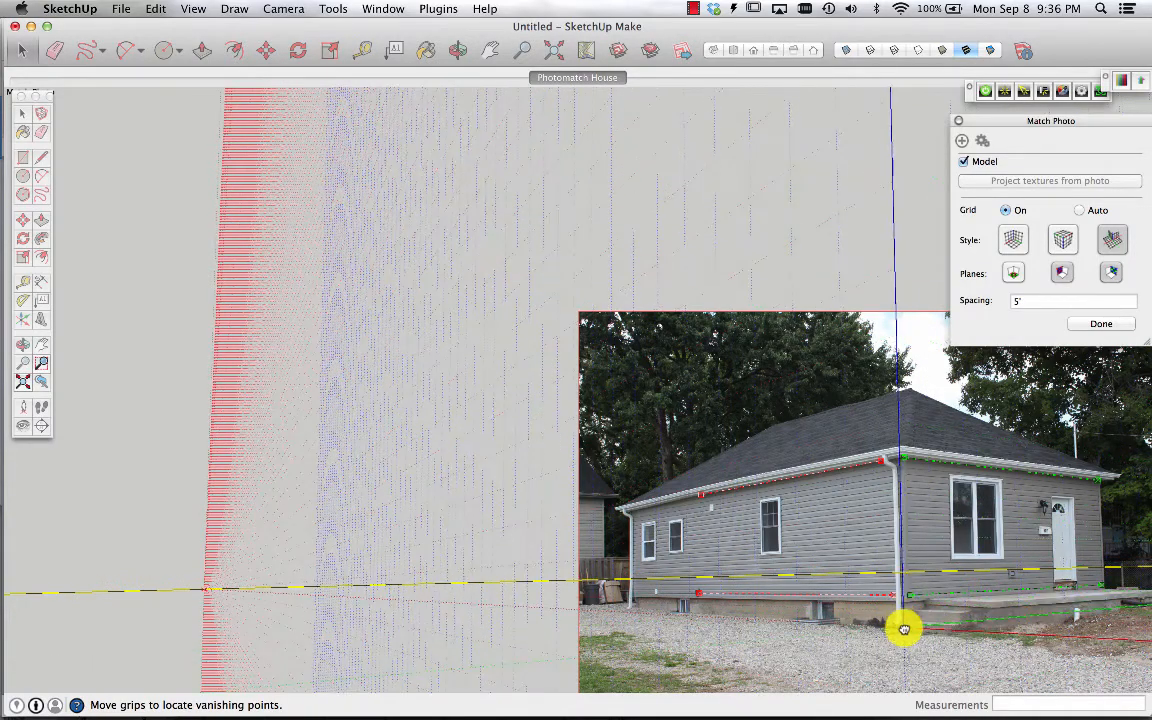
scroll(903, 630, up, 5)
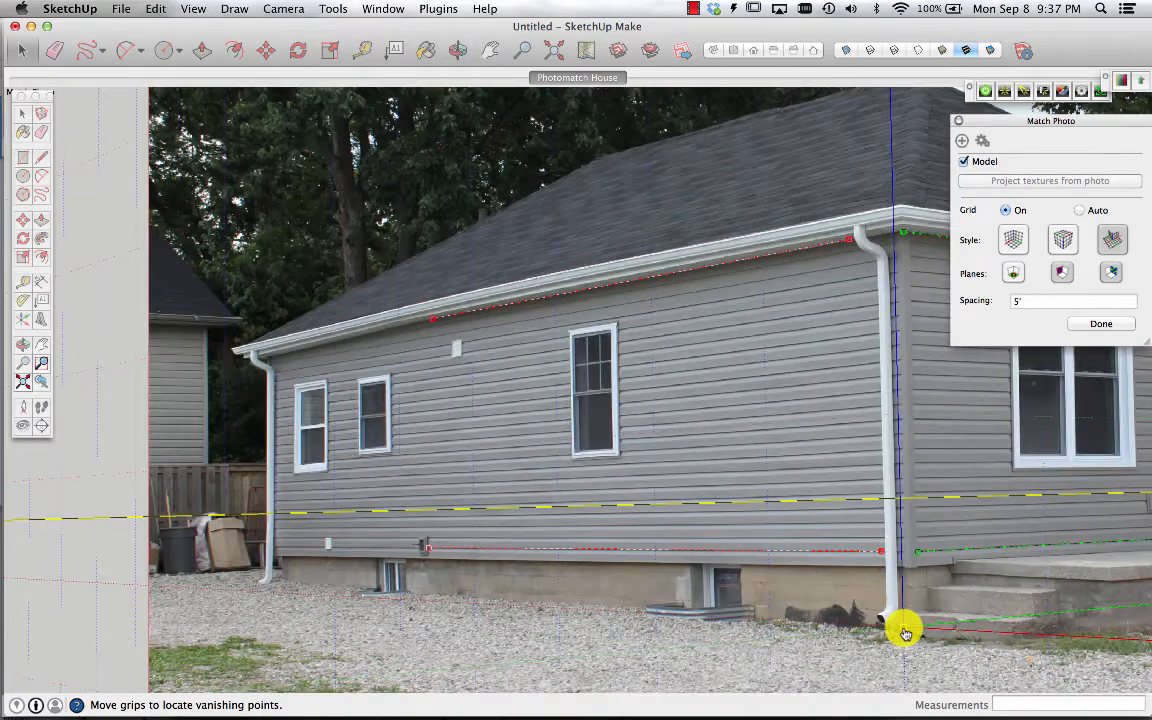
scroll(903, 632, down, 2)
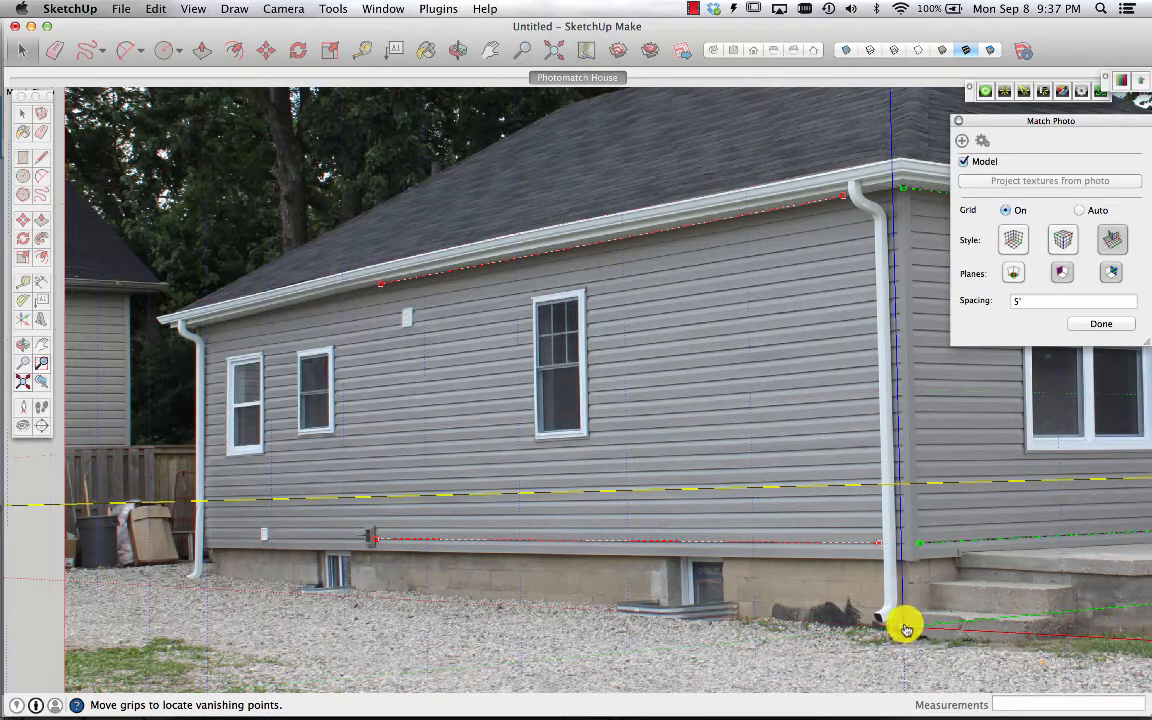
drag(903, 626, 911, 630)
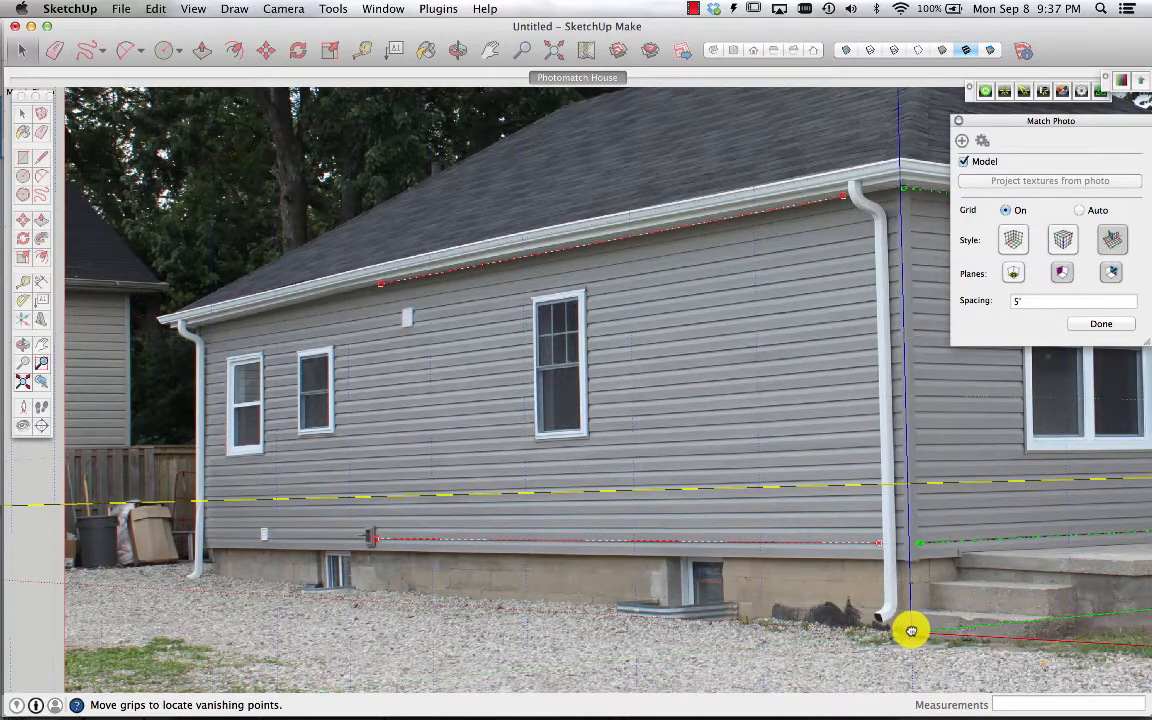
scroll(912, 632, up, 5)
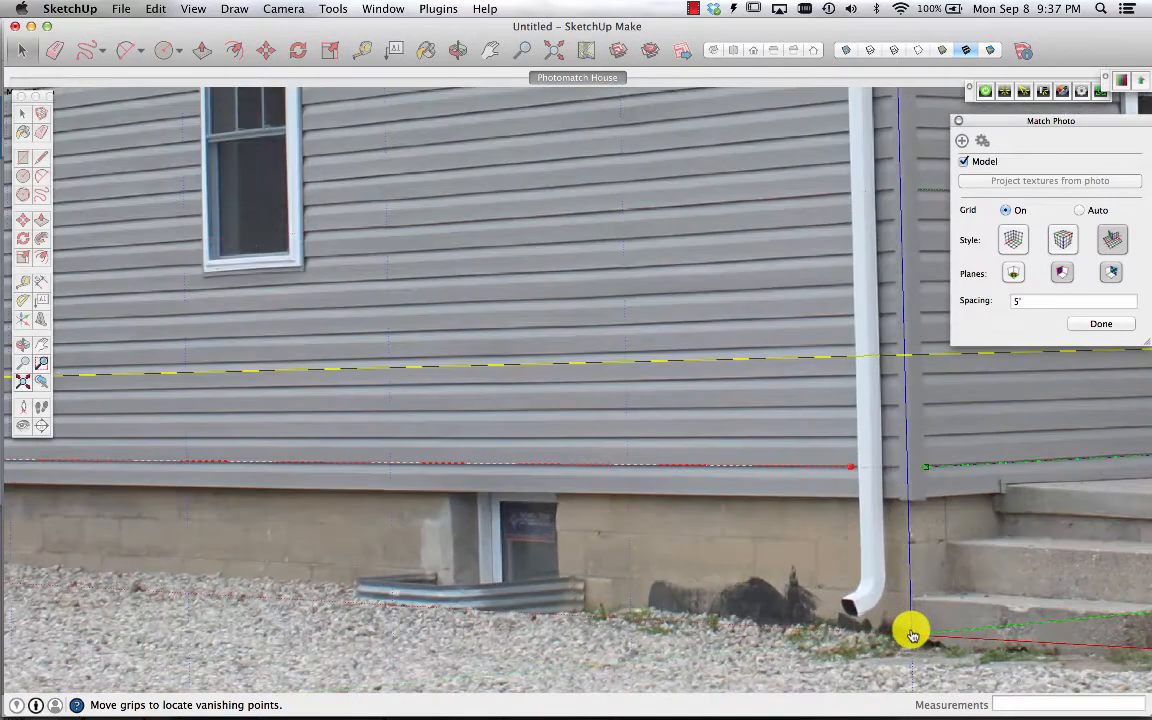
drag(910, 638, 919, 637)
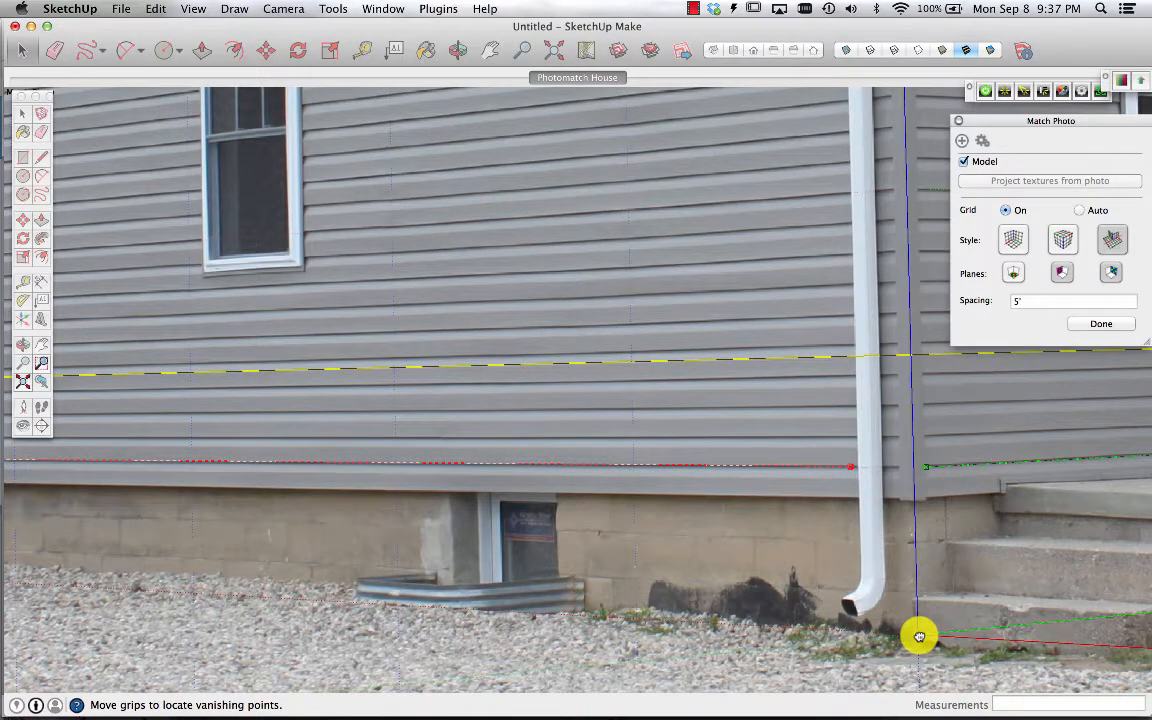
scroll(920, 640, down, 5)
Raise the horizon line slightly and finish the Match Photo setup
scroll(920, 640, up, 2)
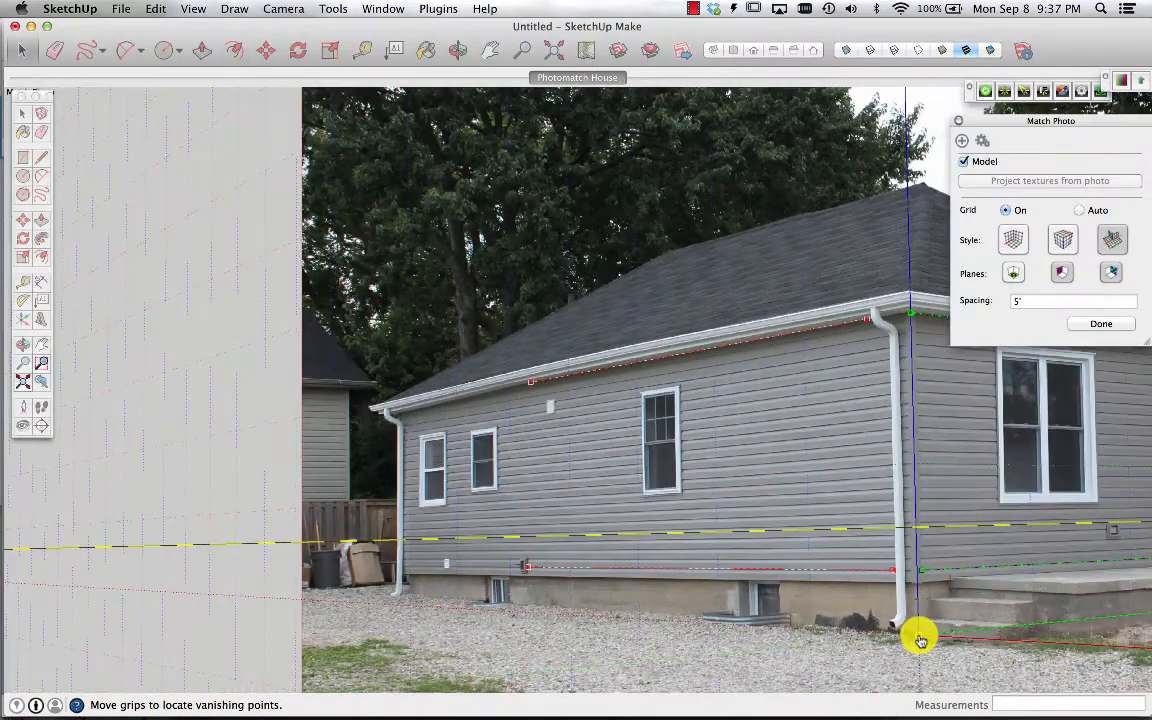
scroll(920, 640, down, 4)
scroll(1088, 607, up, 1)
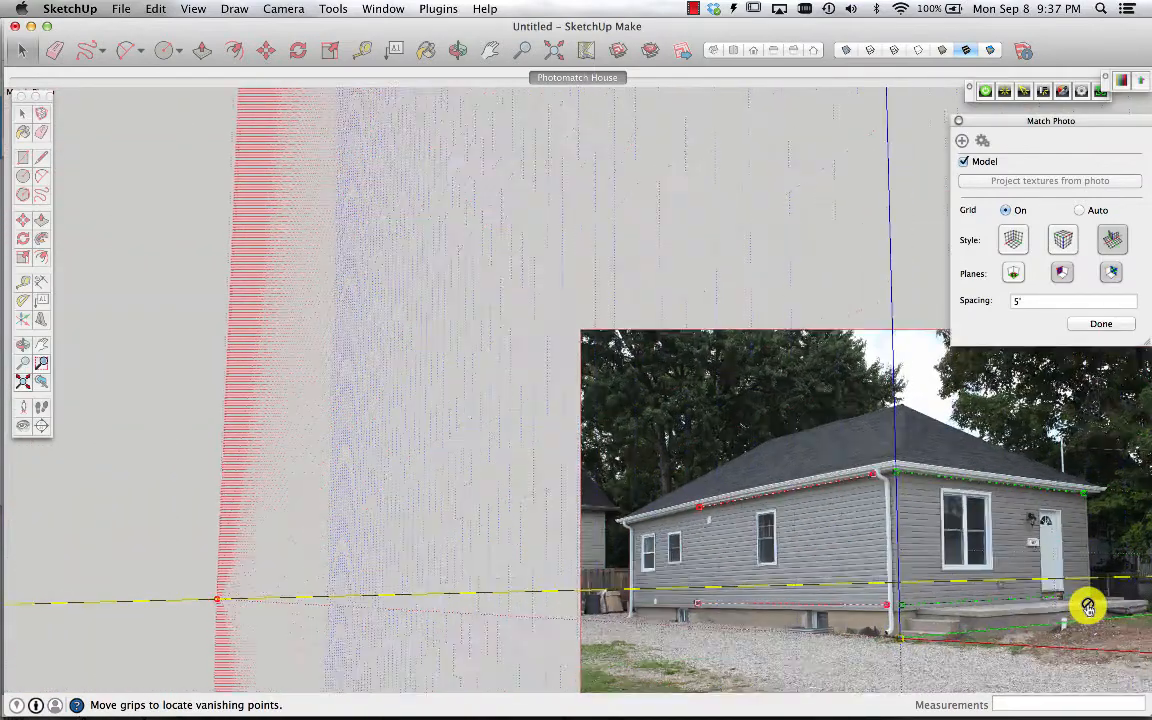
scroll(1088, 607, up, 2)
scroll(1088, 607, up, 2)
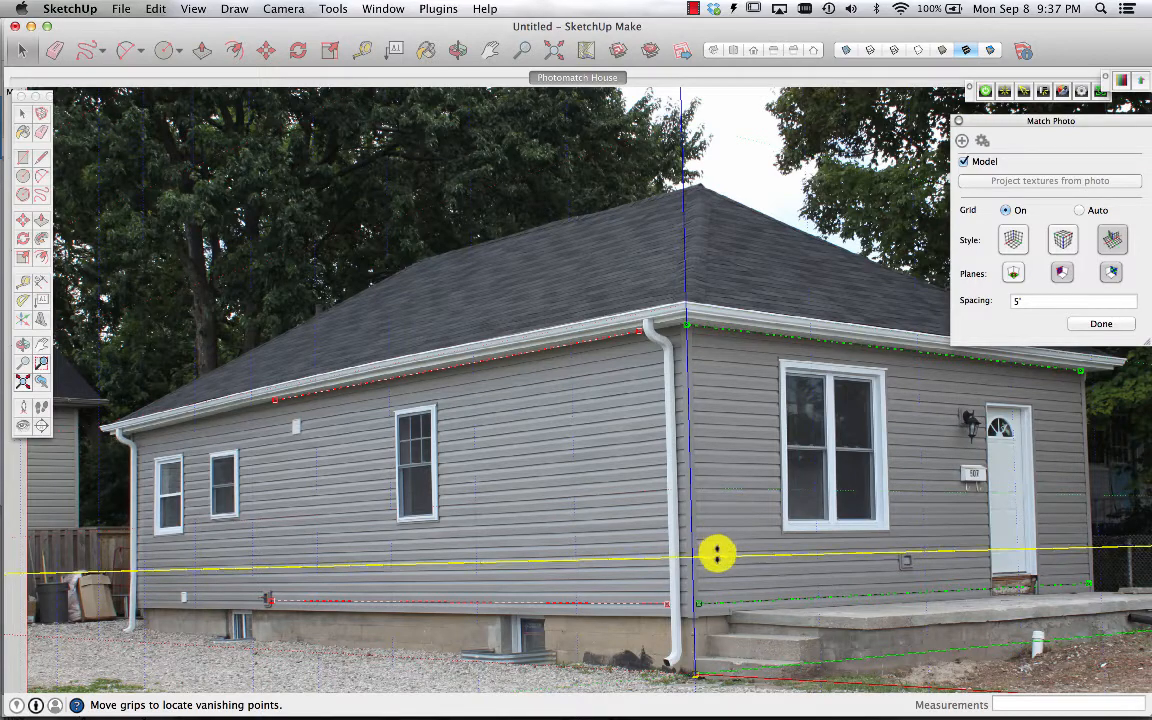
drag(717, 557, 720, 534)
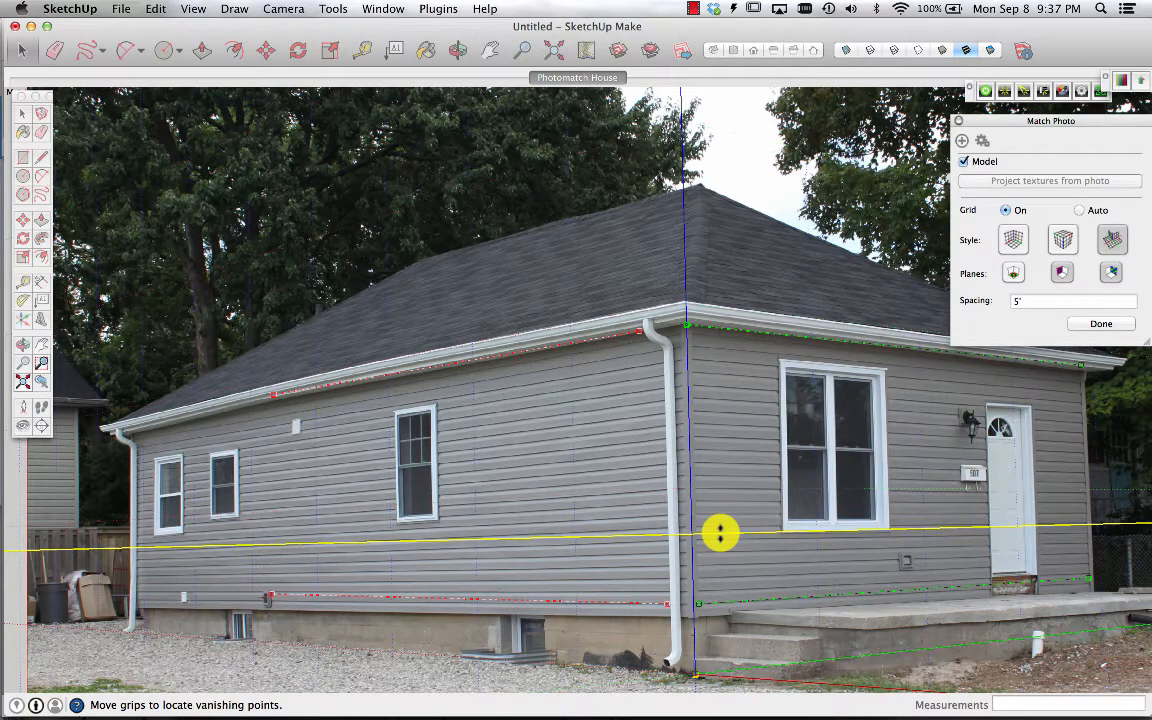
click(1116, 326)
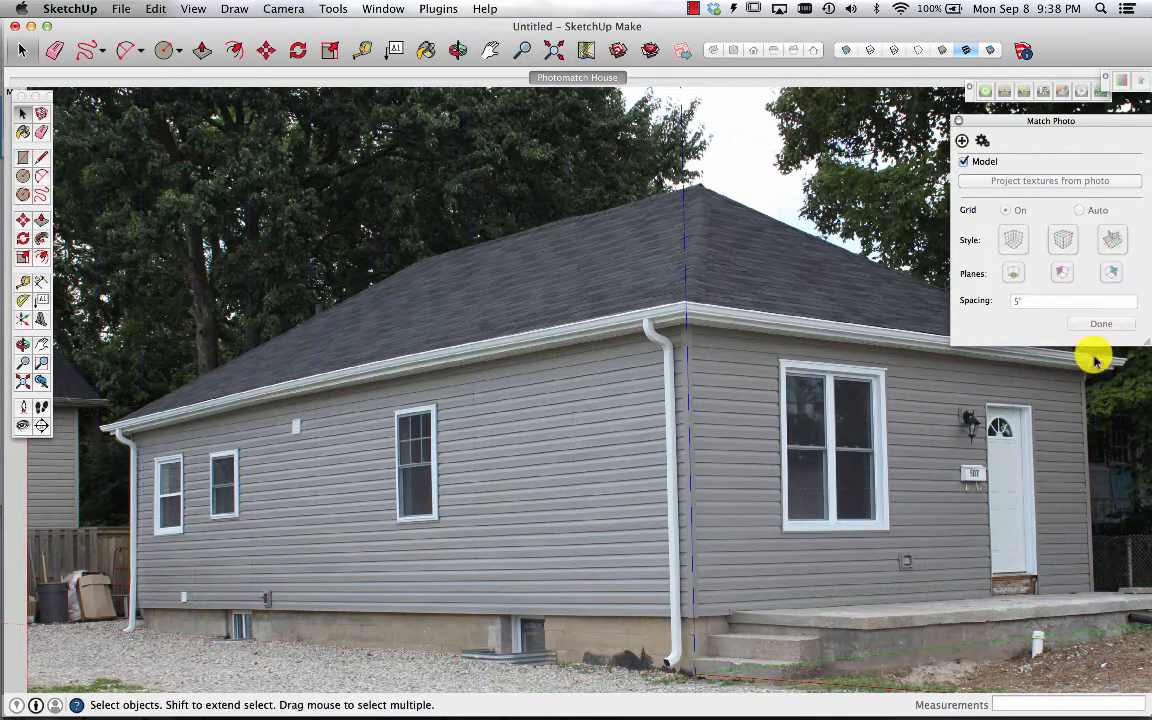
Draw a rectangle about 9'6" by 1'10" on the front wall from the corner's base up to the eave
click(22, 156)
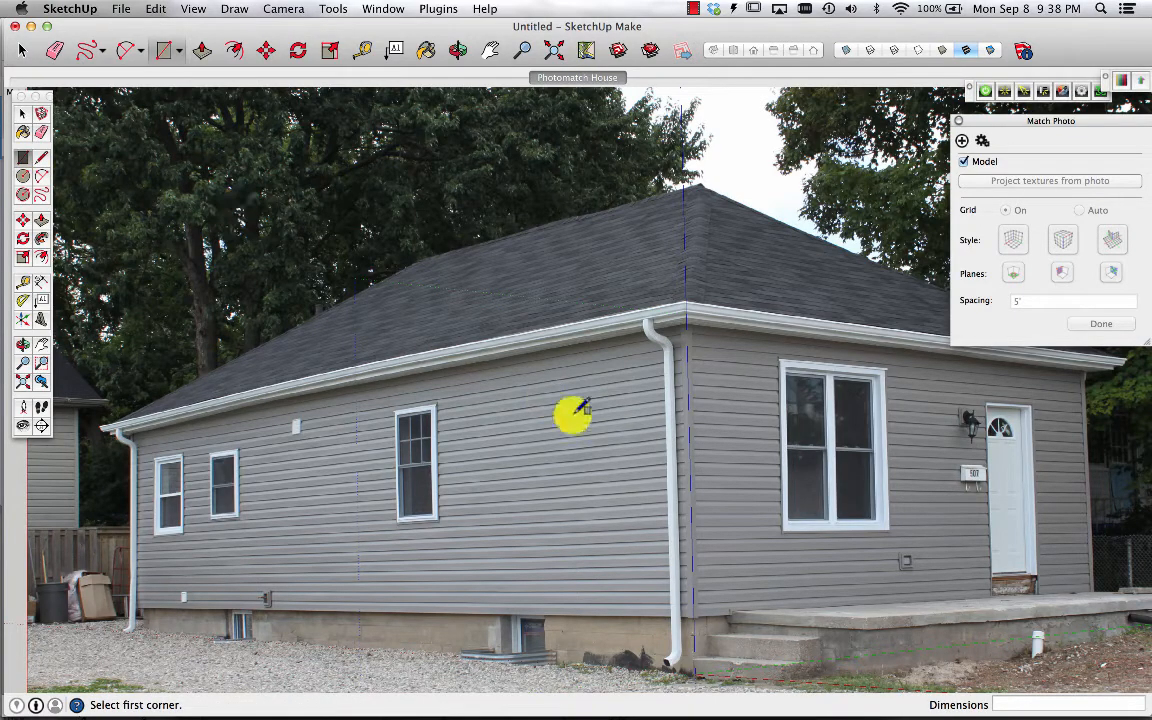
click(694, 669)
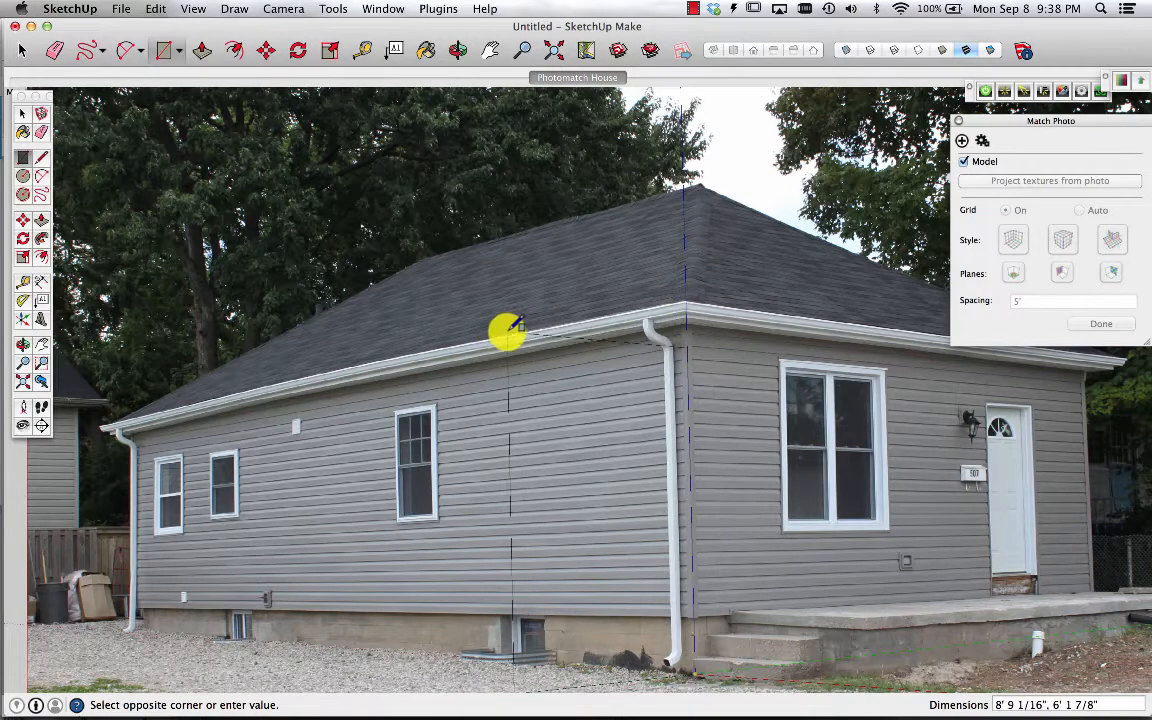
click(739, 324)
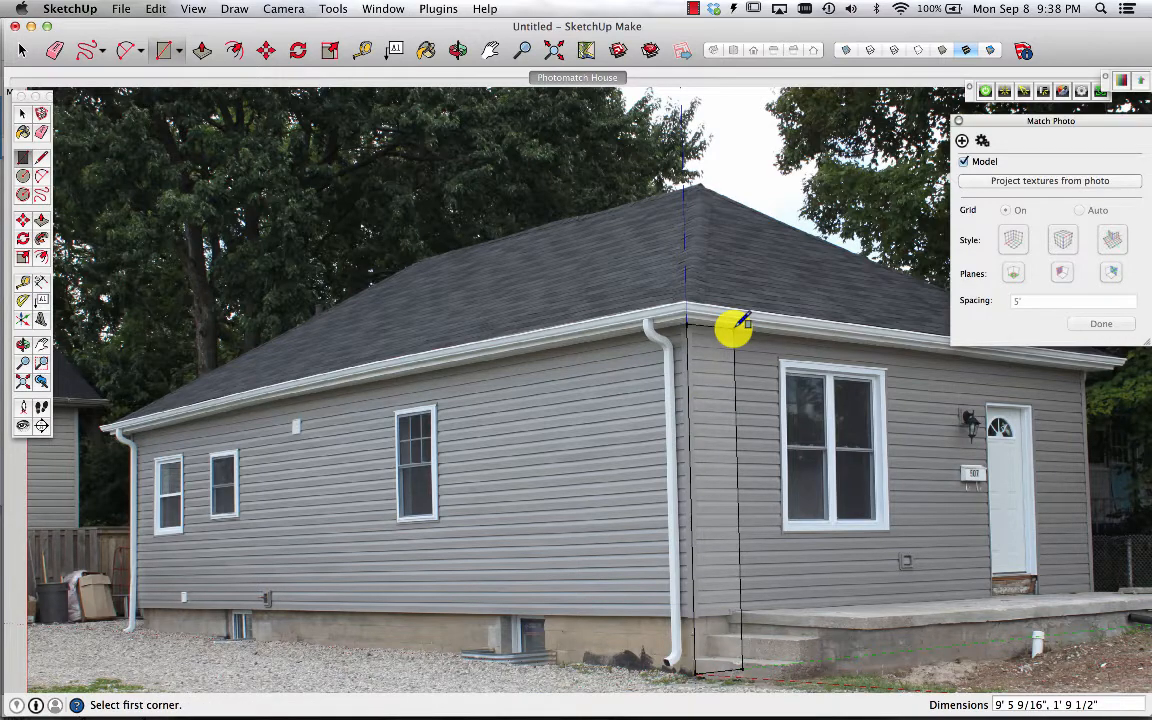
Push/pull the rectangle back along the side wall to its far end, about 36 feet
key(o)
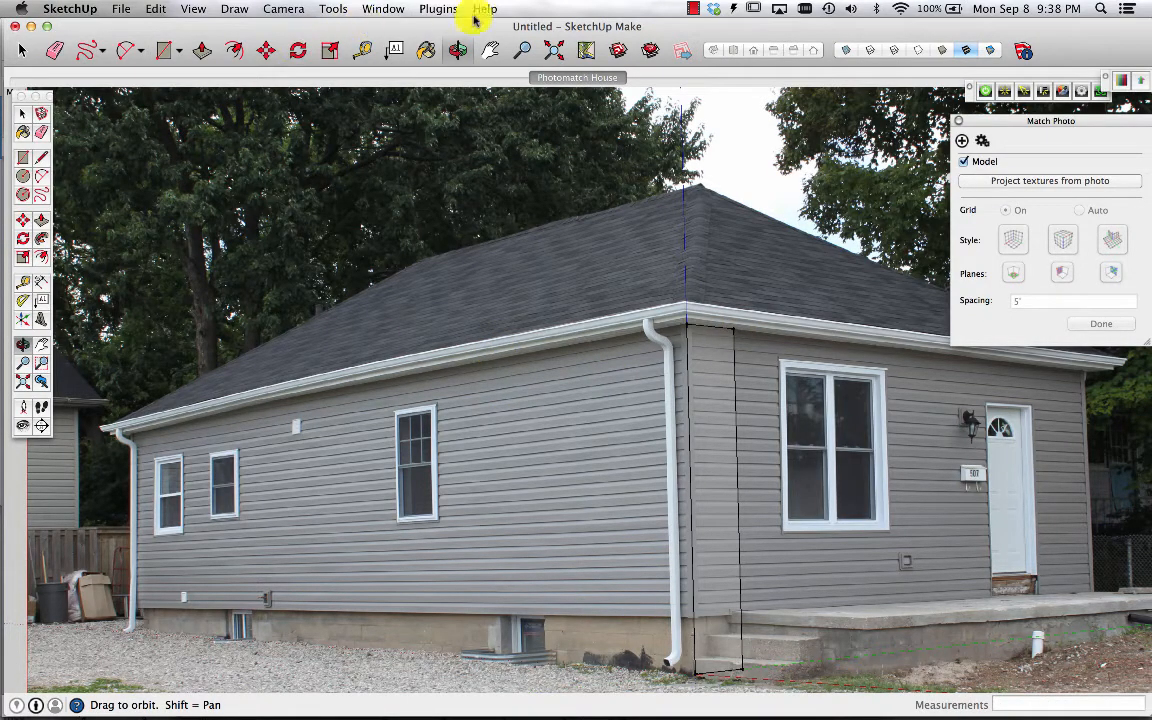
drag(463, 278, 768, 350)
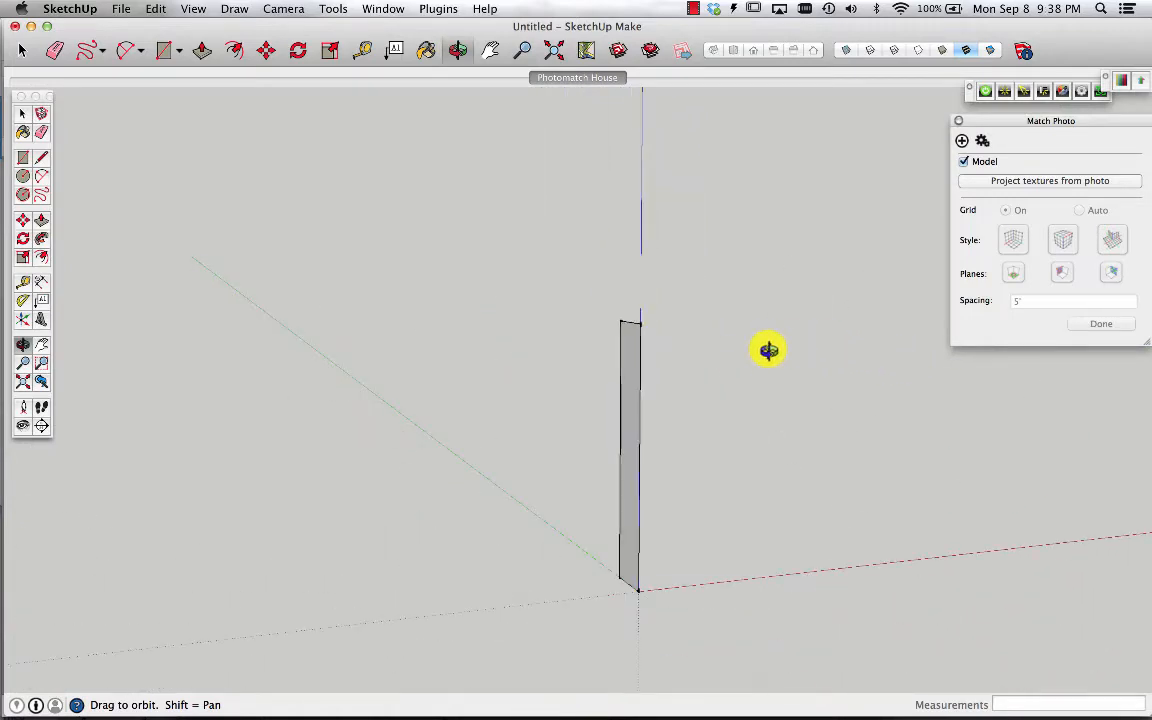
click(39, 222)
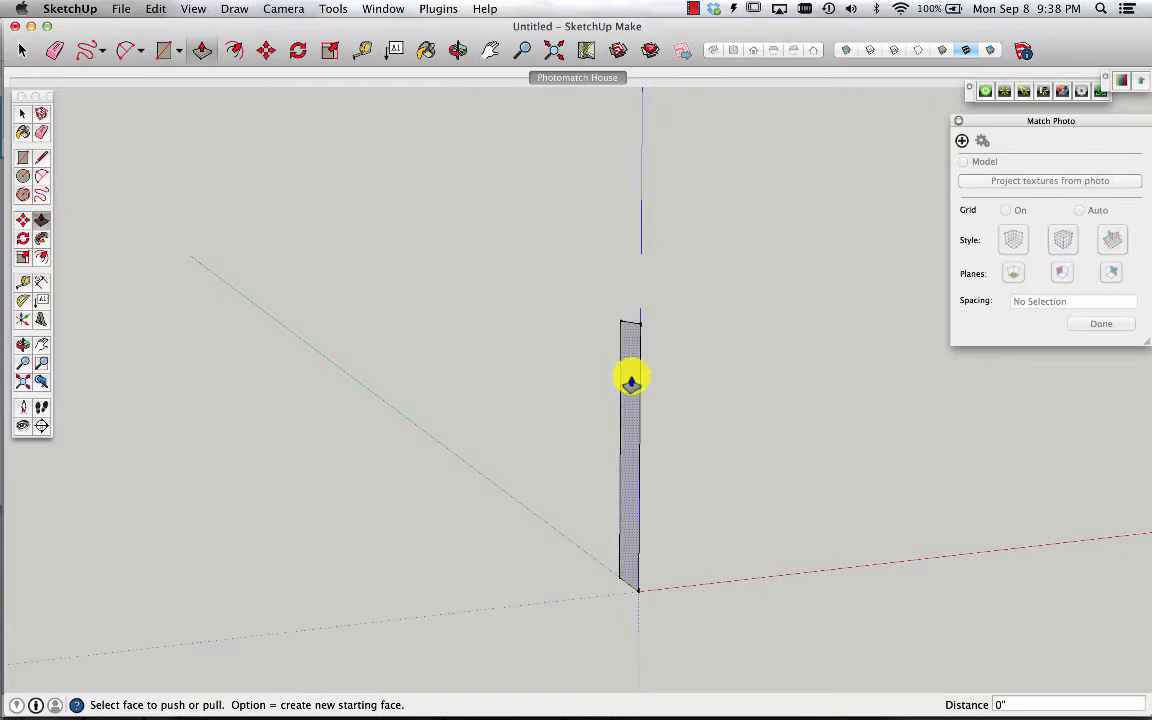
drag(630, 381, 559, 89)
click(561, 80)
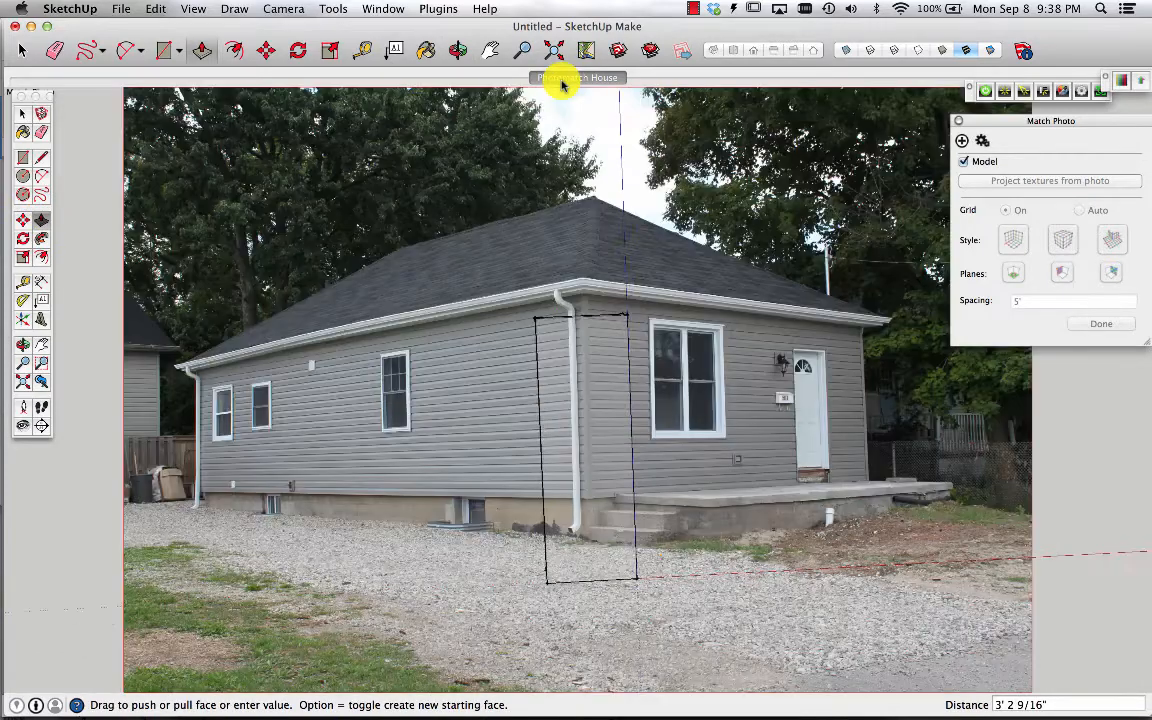
drag(559, 97, 238, 432)
scroll(196, 430, up, 10)
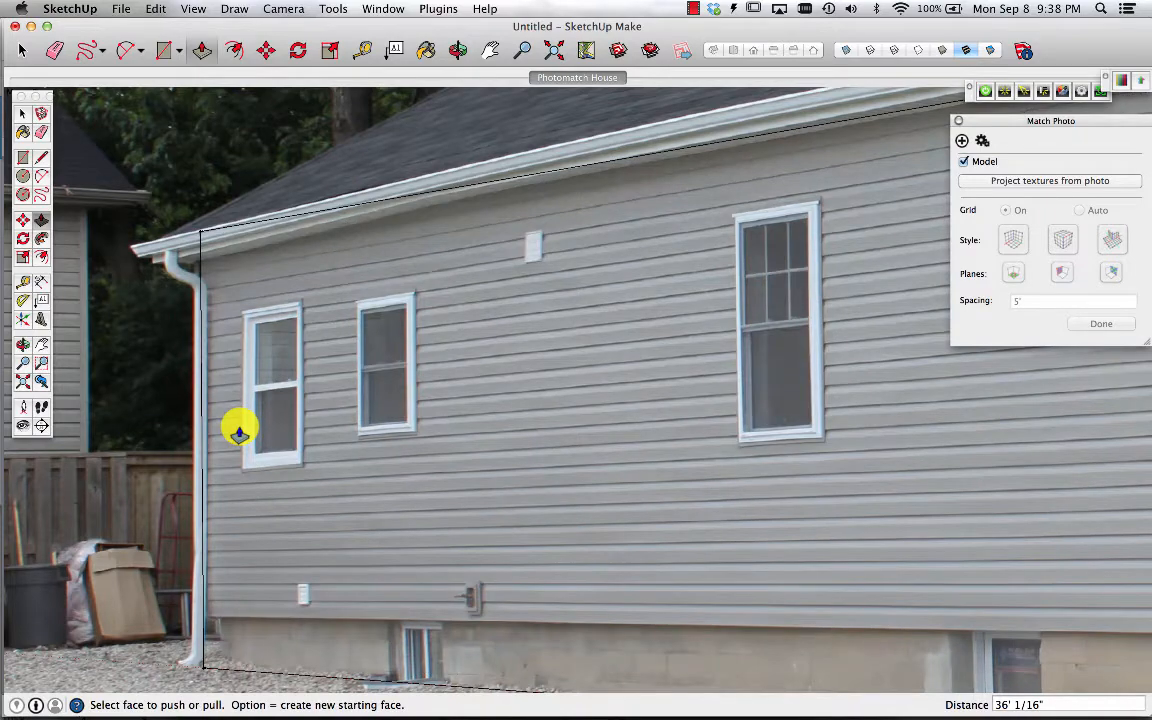
scroll(239, 430, down, 8)
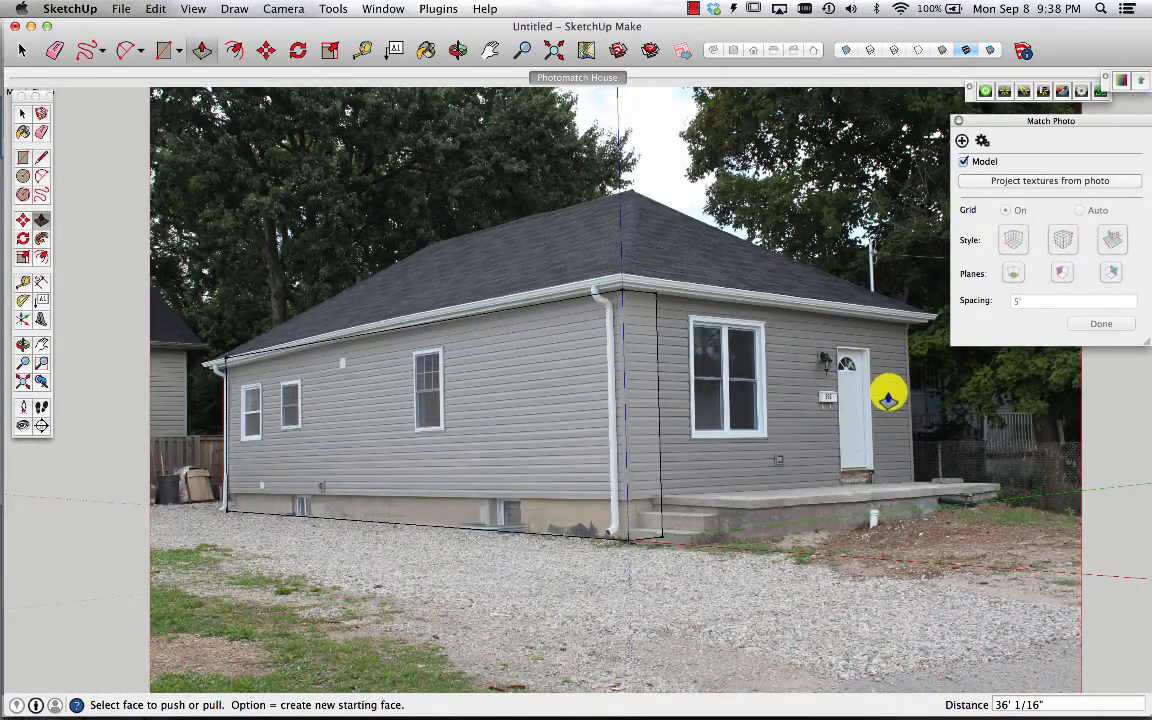
Push/pull the block's long side face outward until it matches the house's front wall in the photo, about 17'8"
key(o)
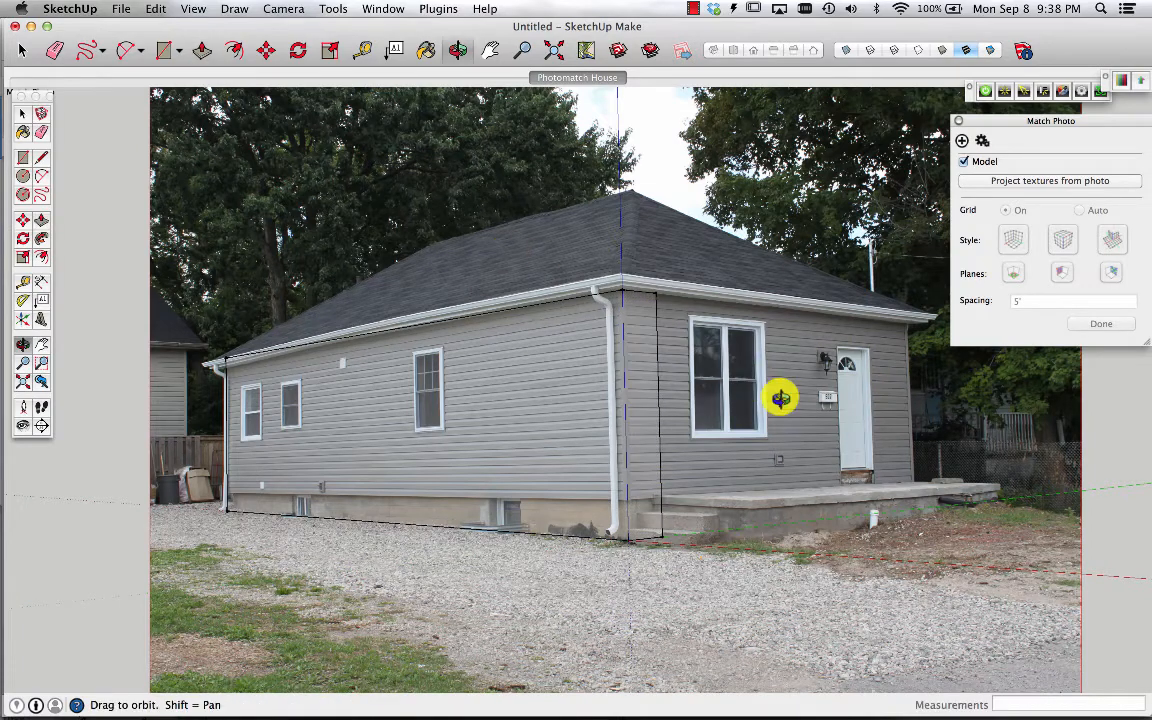
drag(780, 398, 342, 450)
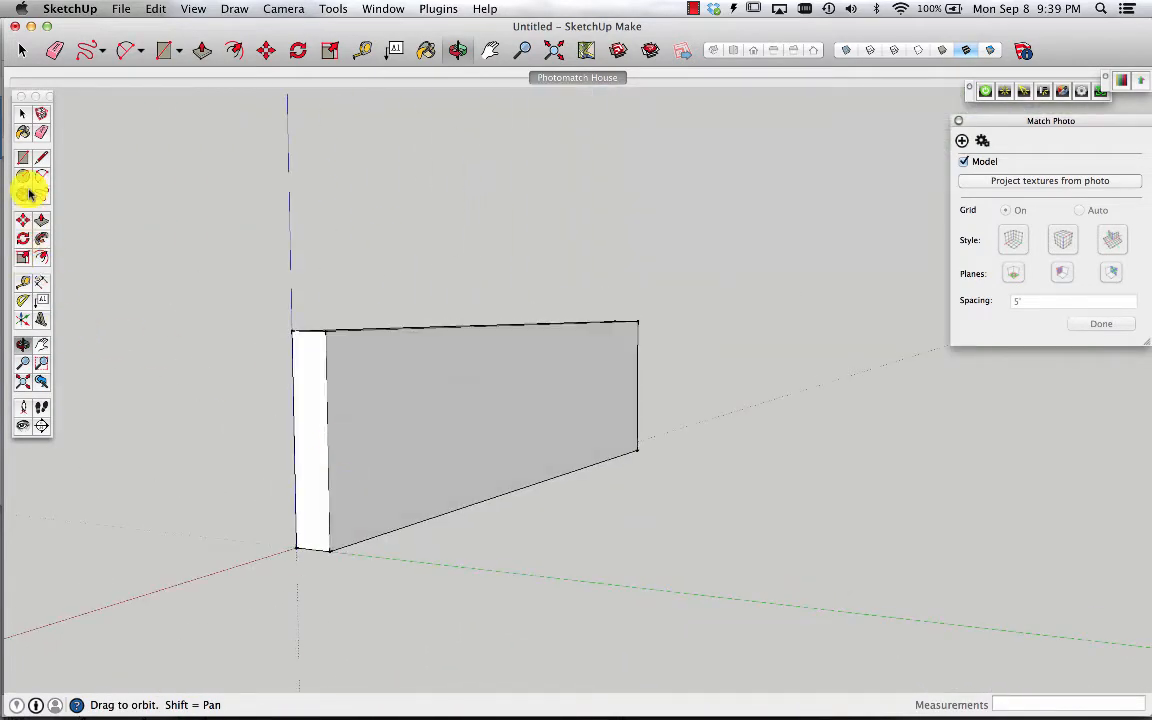
click(42, 222)
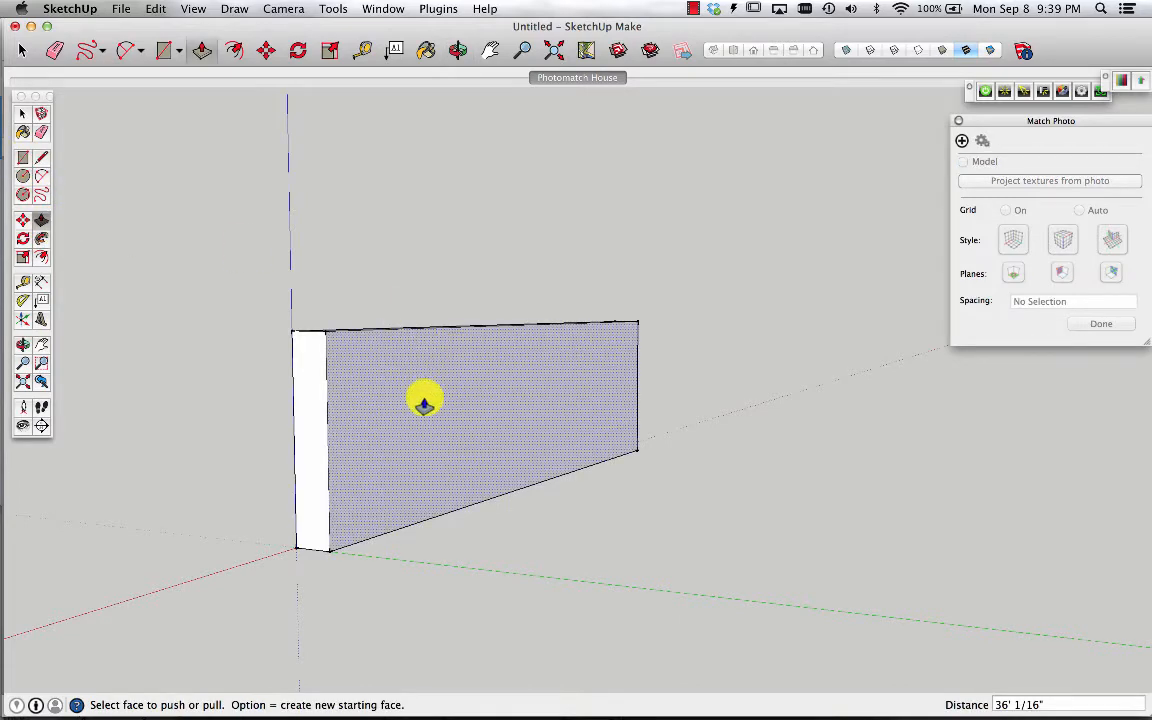
drag(424, 403, 815, 412)
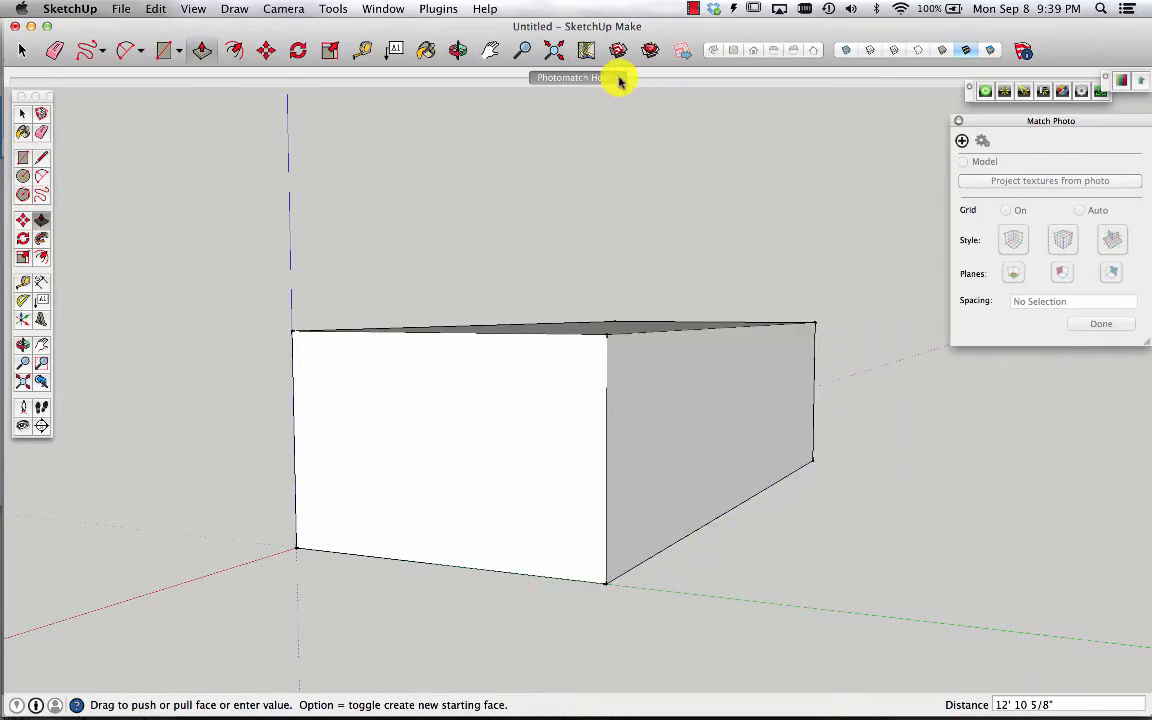
click(620, 80)
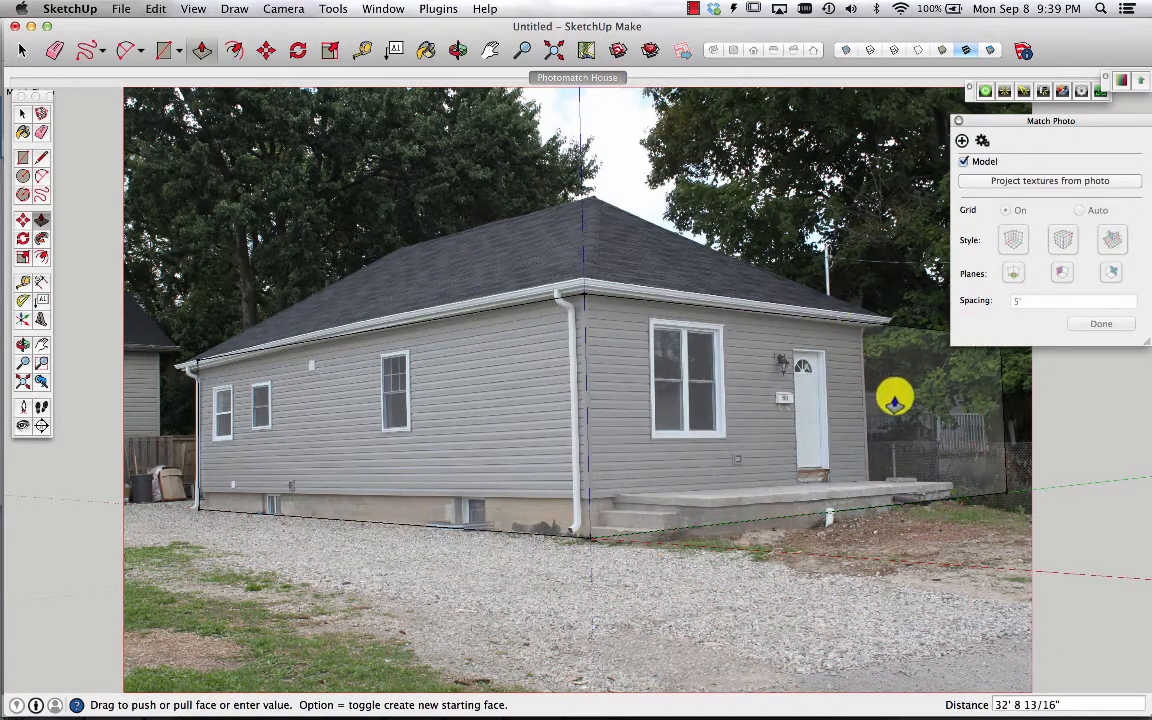
scroll(882, 403, up, 2)
scroll(882, 403, up, 3)
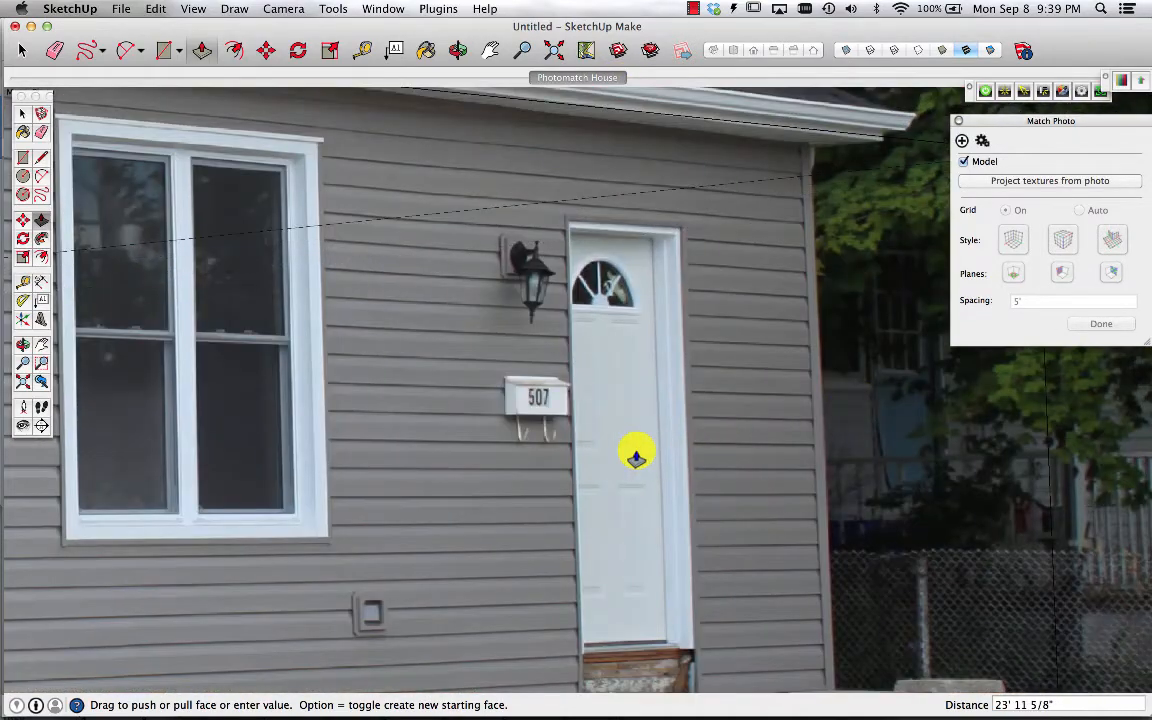
scroll(635, 452, down, 1)
scroll(636, 456, down, 2)
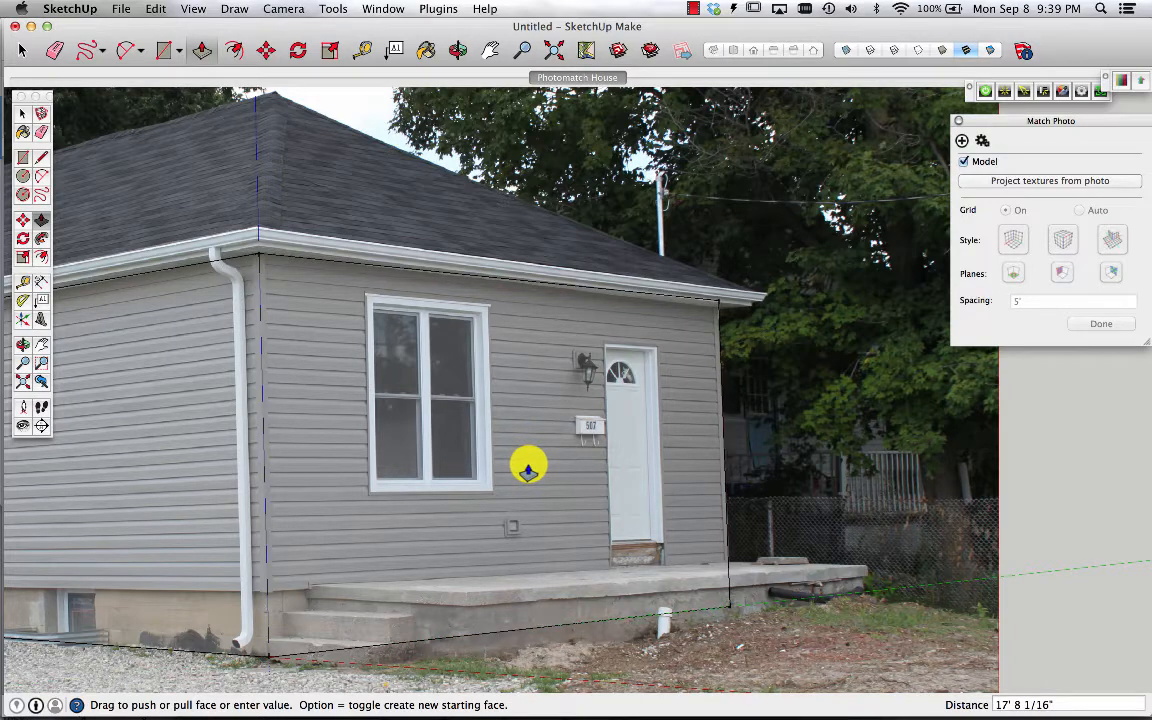
scroll(528, 468, up, 5)
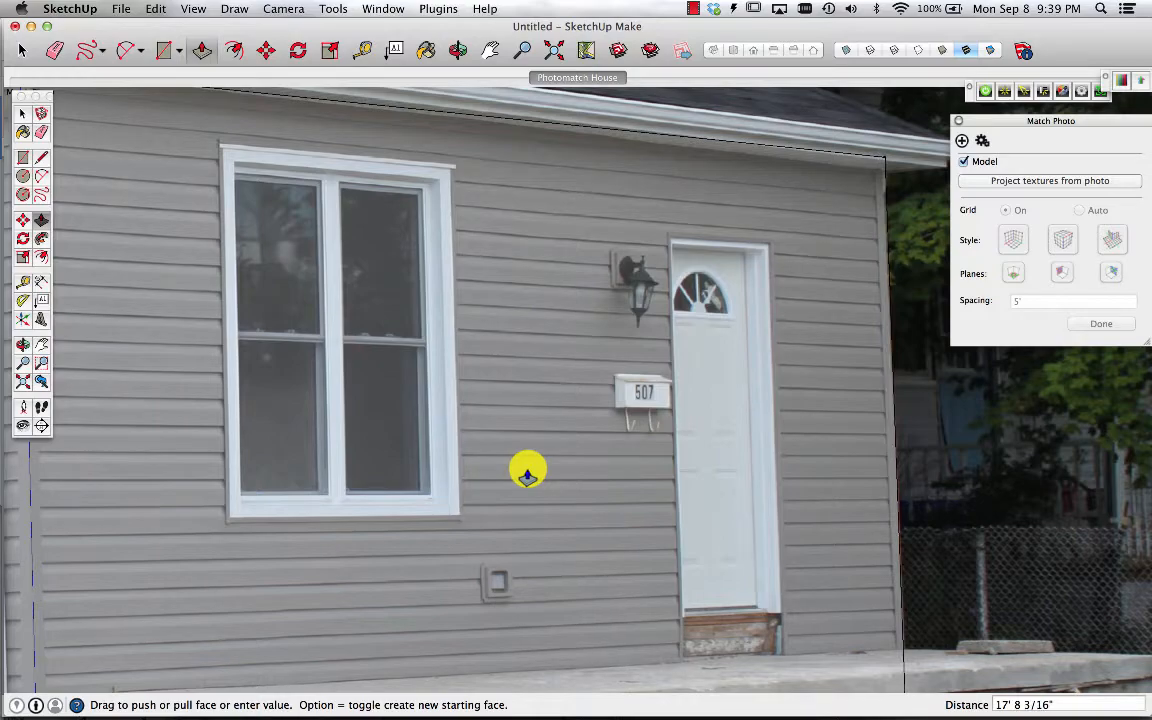
click(528, 472)
scroll(566, 421, down, 5)
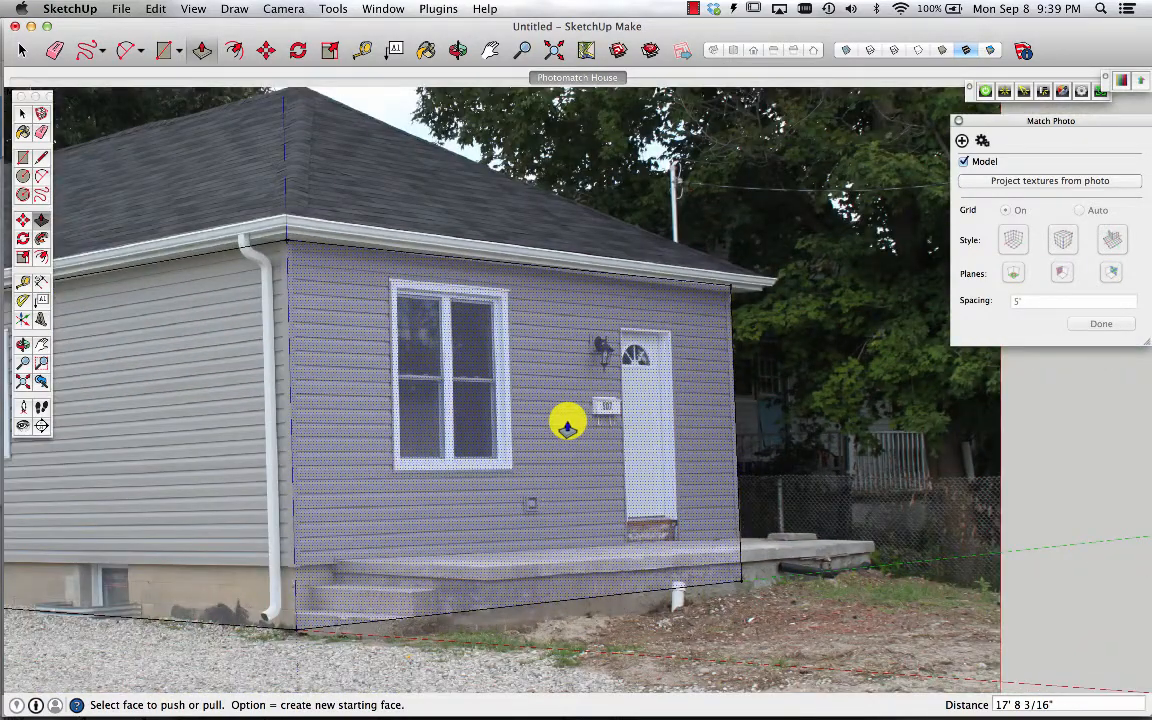
scroll(567, 425, down, 3)
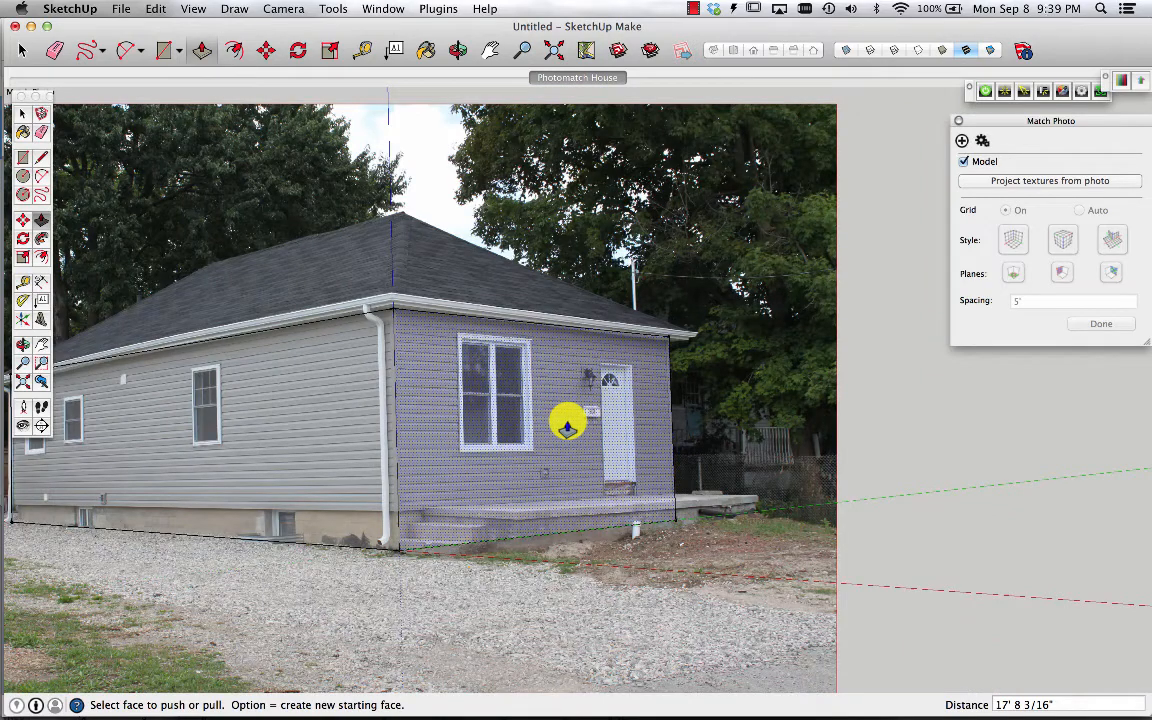
scroll(566, 425, down, 4)
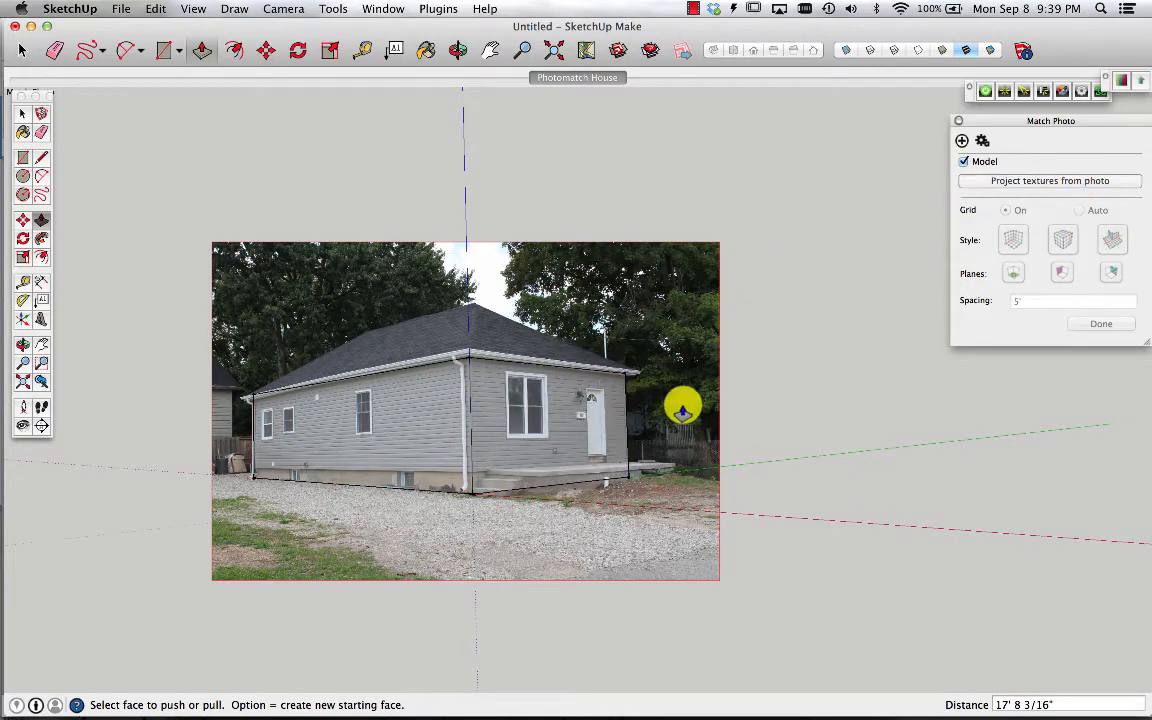
Offset the block's top face outward to the eave edge traced in the photo
key(o)
drag(680, 405, 567, 424)
scroll(567, 424, up, 3)
scroll(567, 424, down, 3)
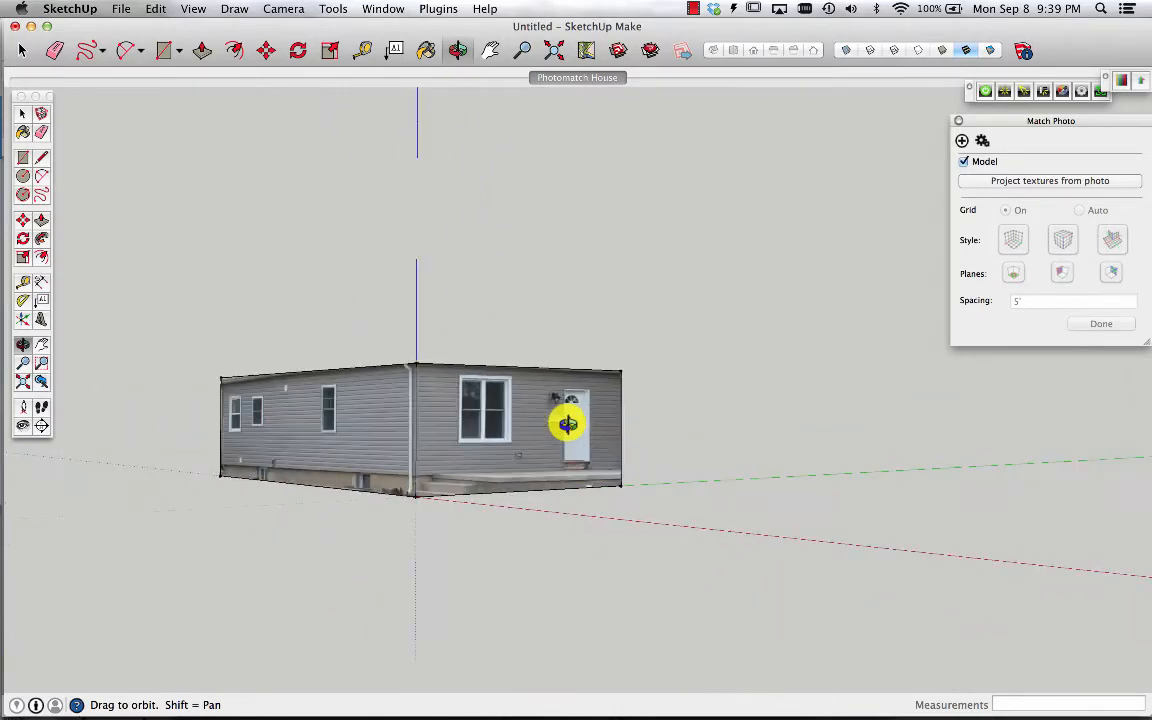
click(566, 78)
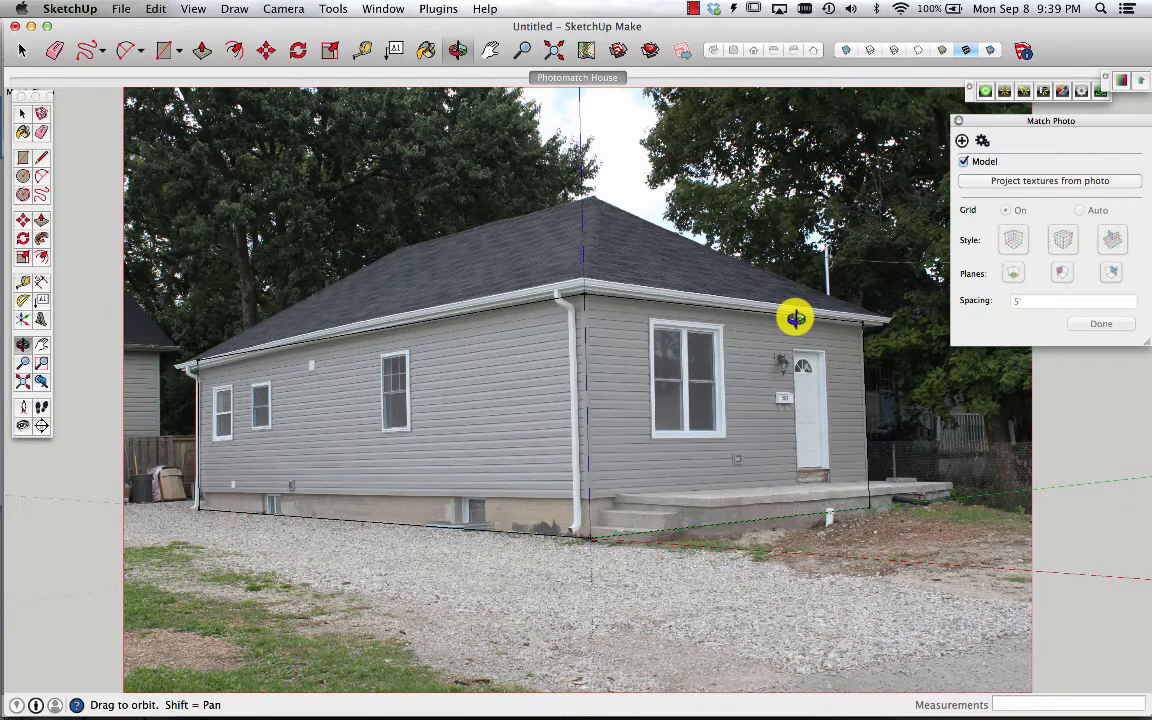
drag(795, 318, 746, 622)
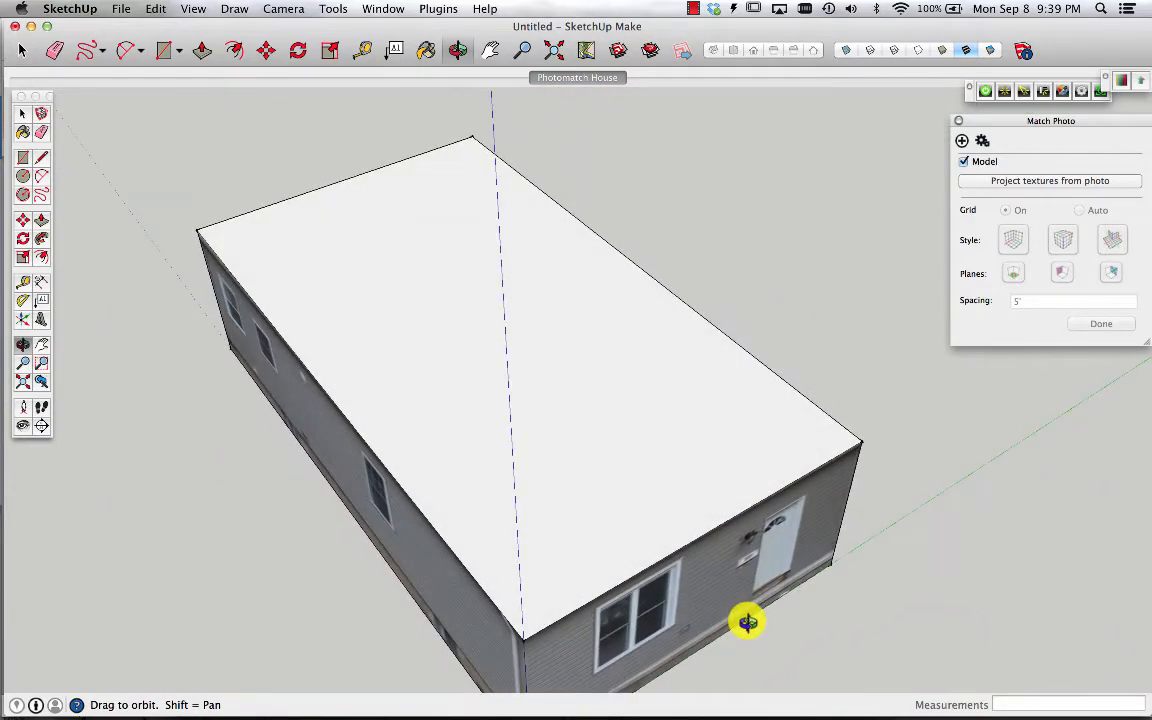
click(41, 257)
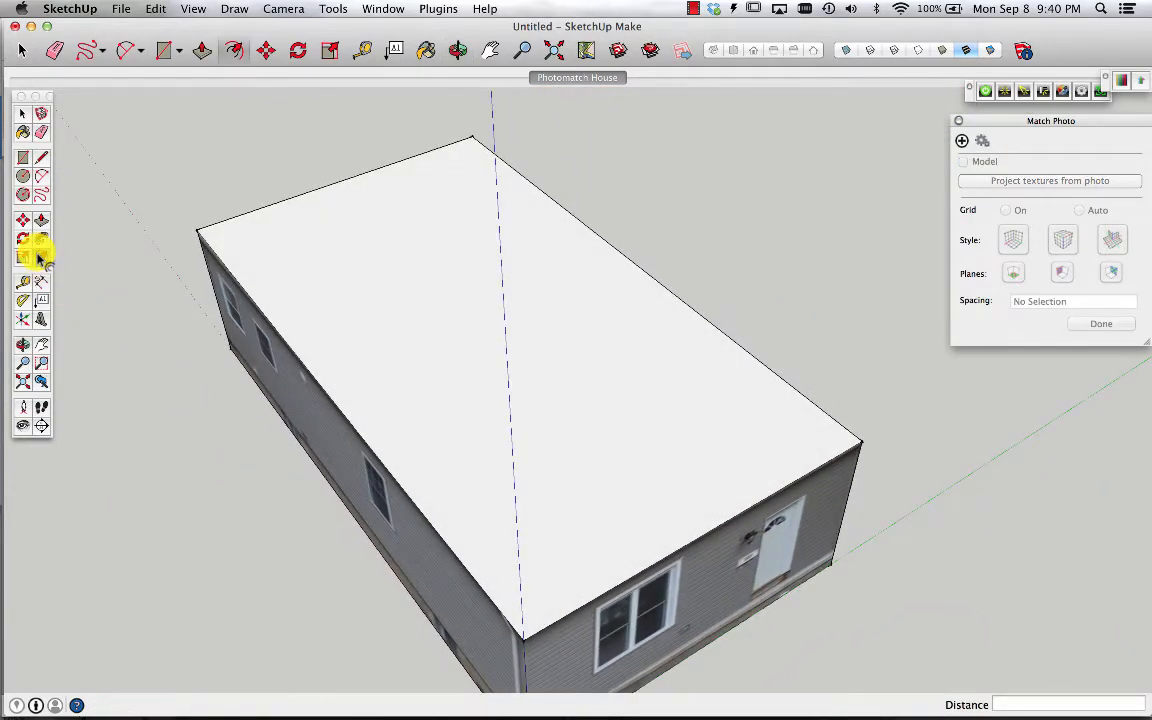
click(366, 300)
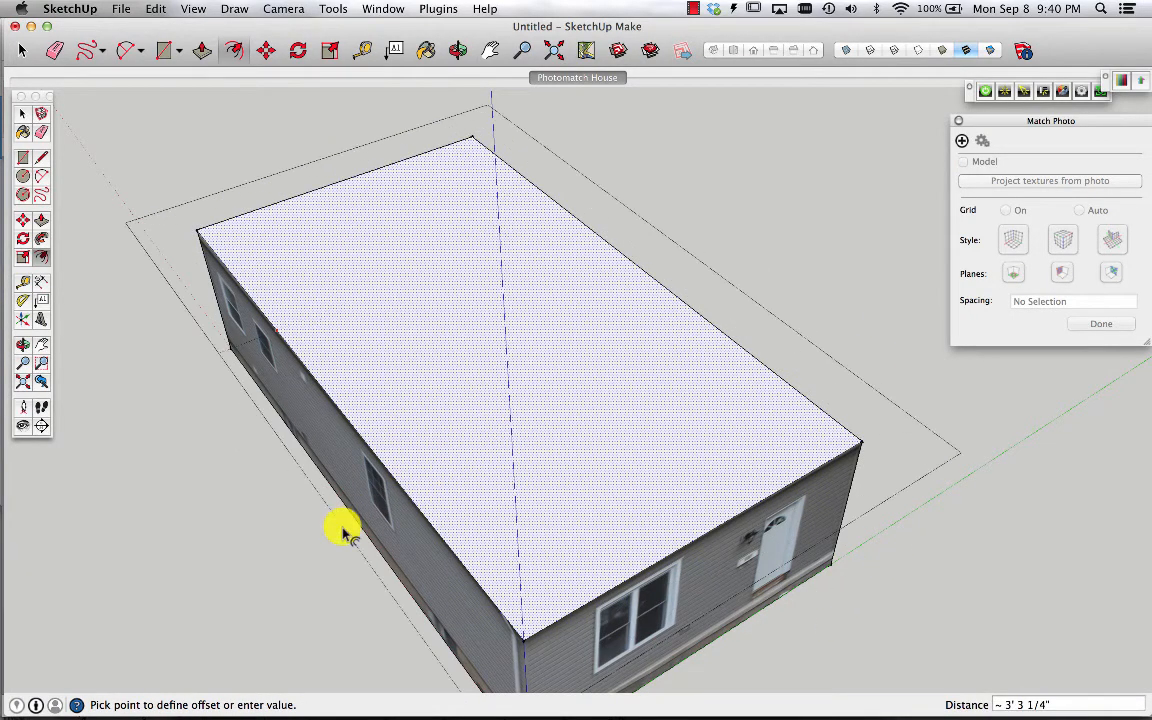
click(566, 80)
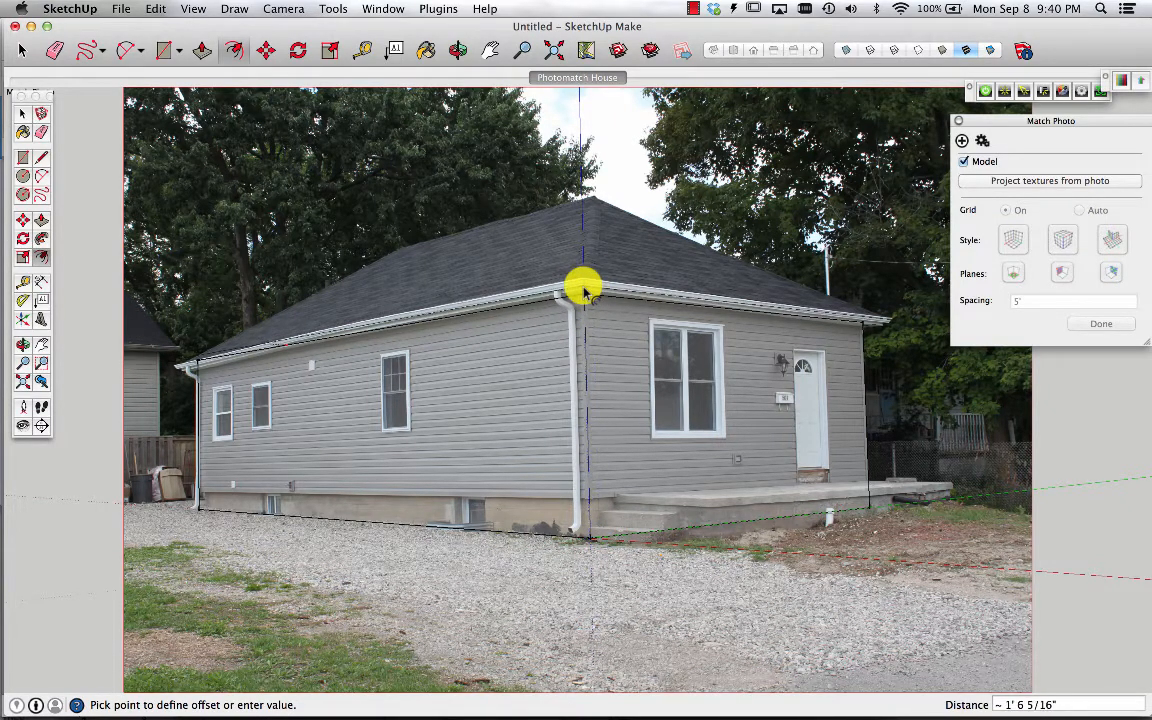
click(585, 292)
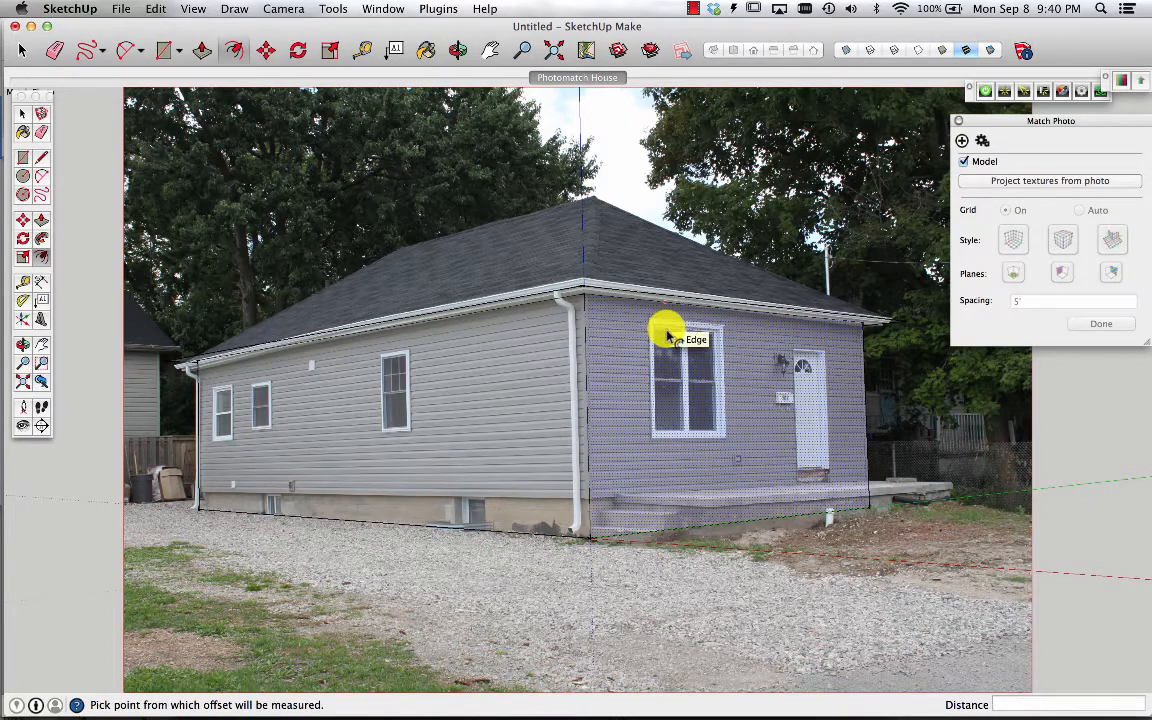
middle_drag(721, 320, 589, 586)
scroll(589, 586, down, 1)
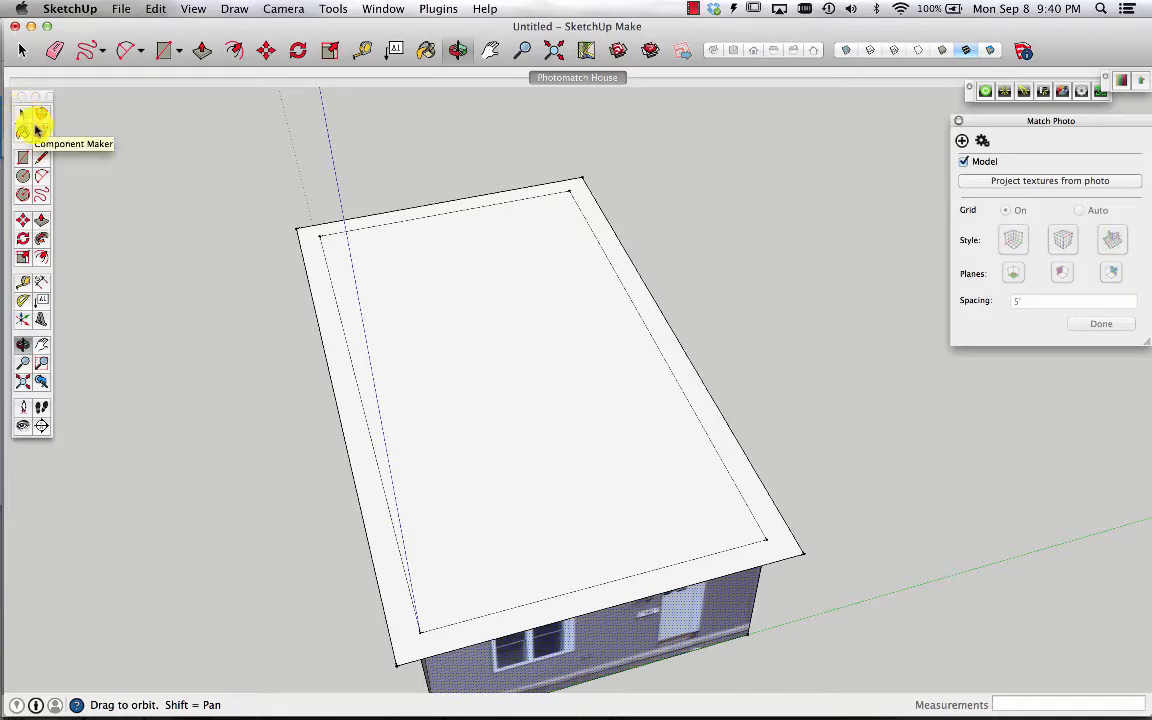
Push/pull the outer overhang ring of the top face by a distance of 1
click(41, 220)
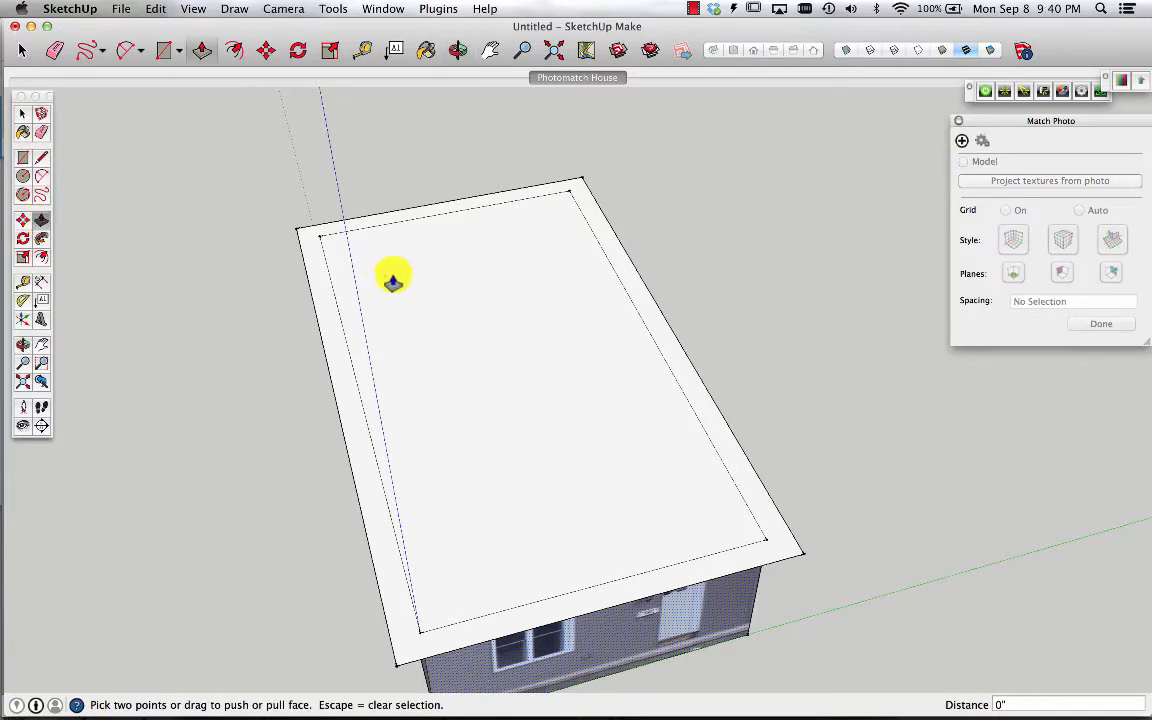
key(space)
click(323, 285)
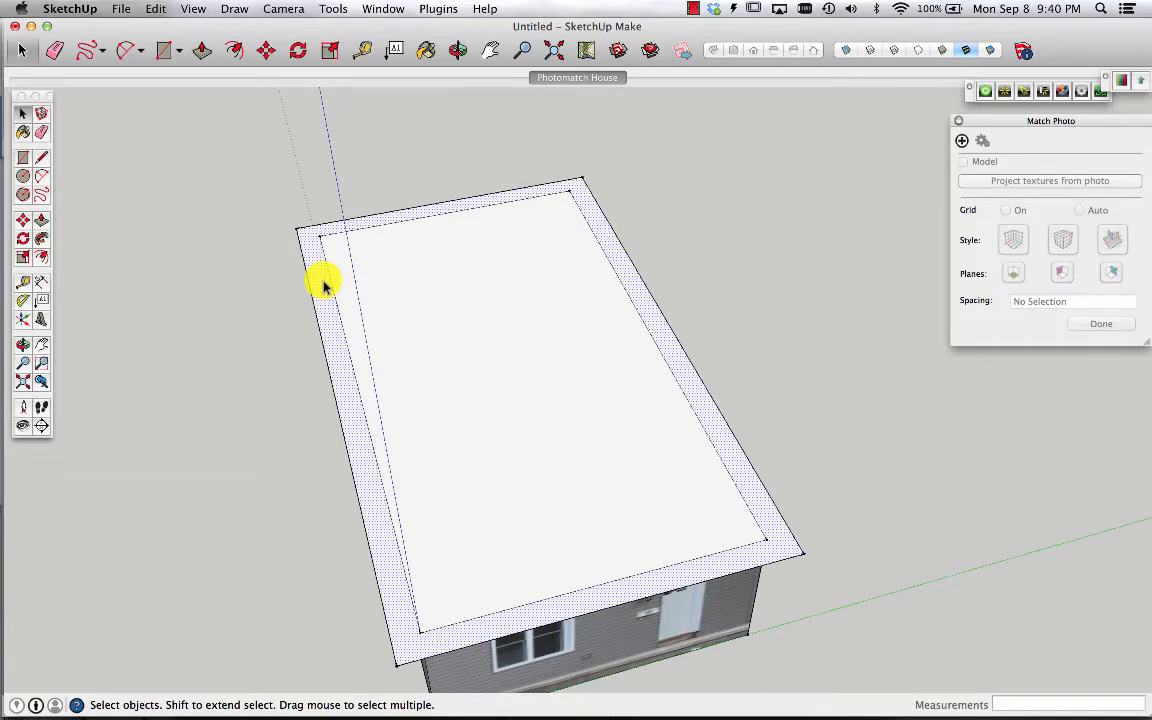
key(p)
click(323, 285)
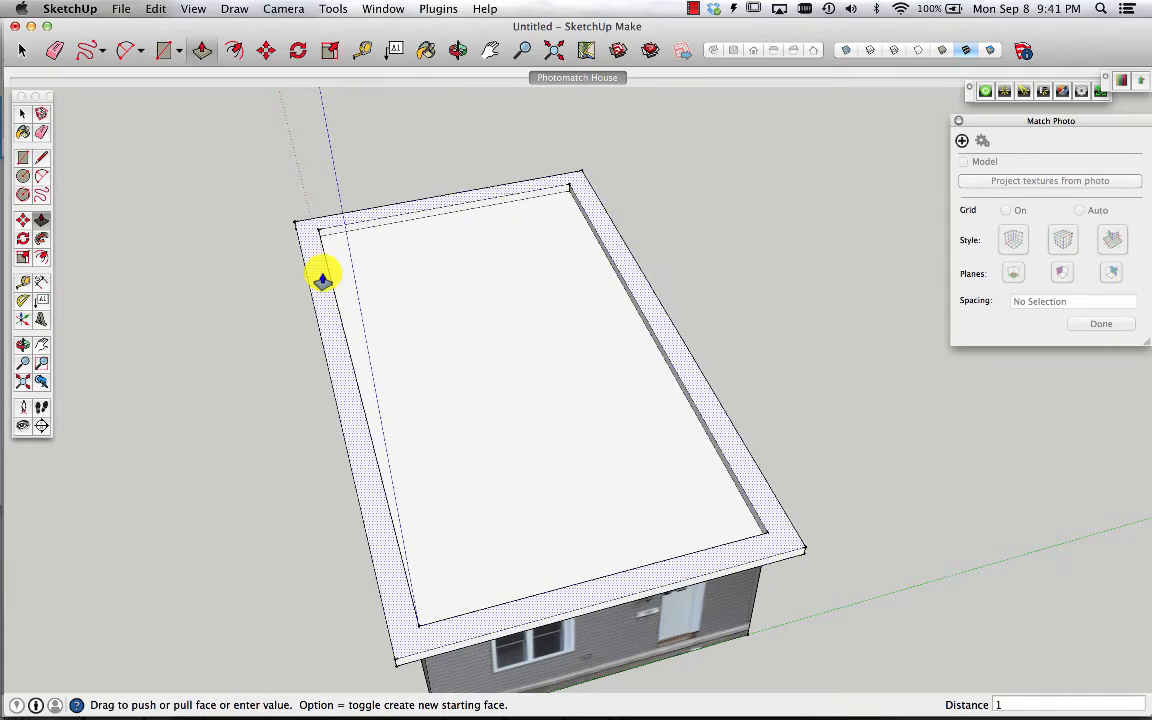
key(Return)
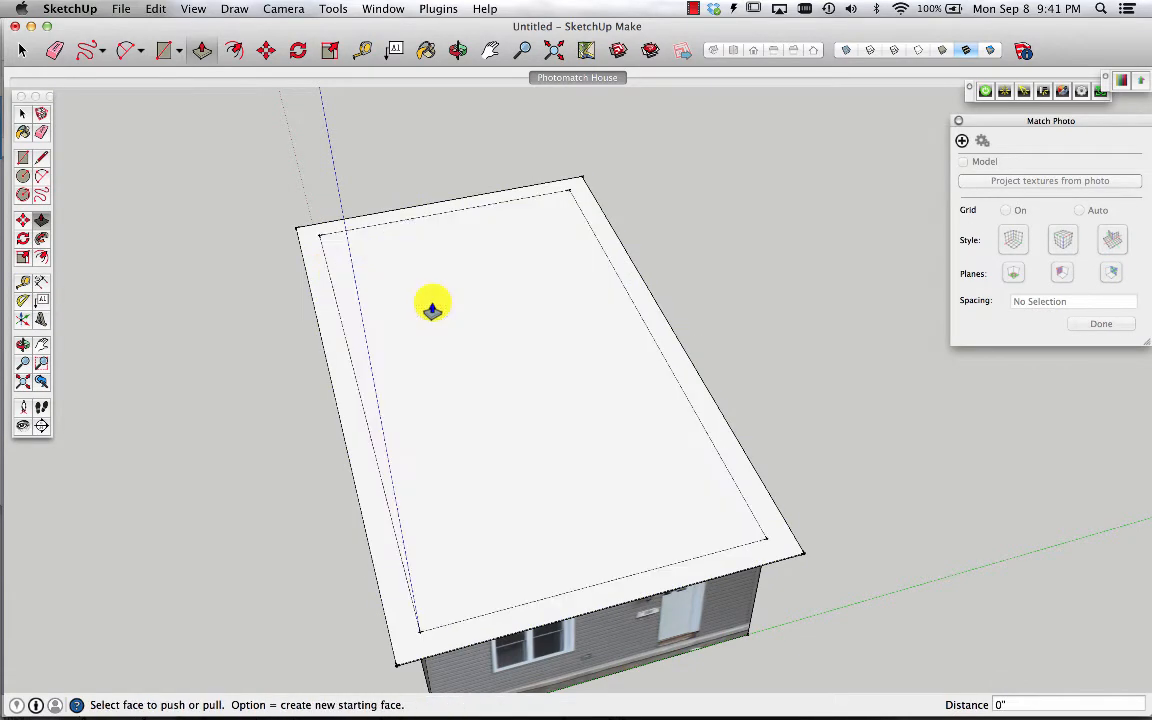
Erase the inner offset outline edges so the top becomes one face
click(41, 133)
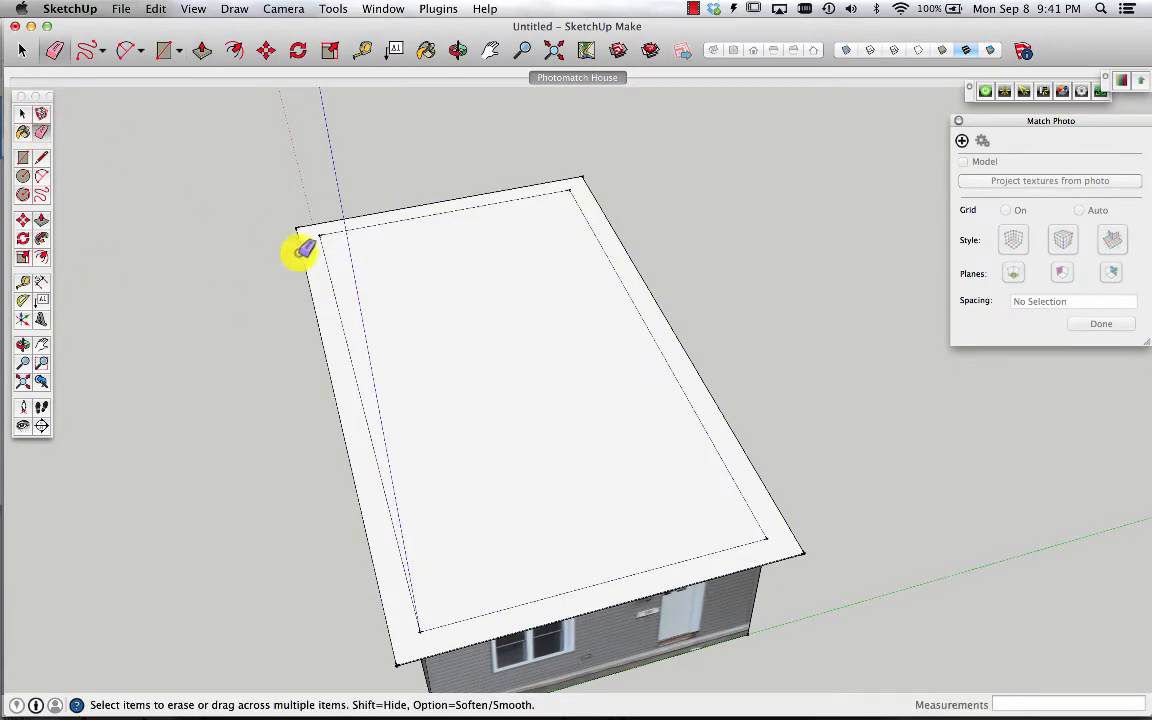
drag(337, 232, 331, 231)
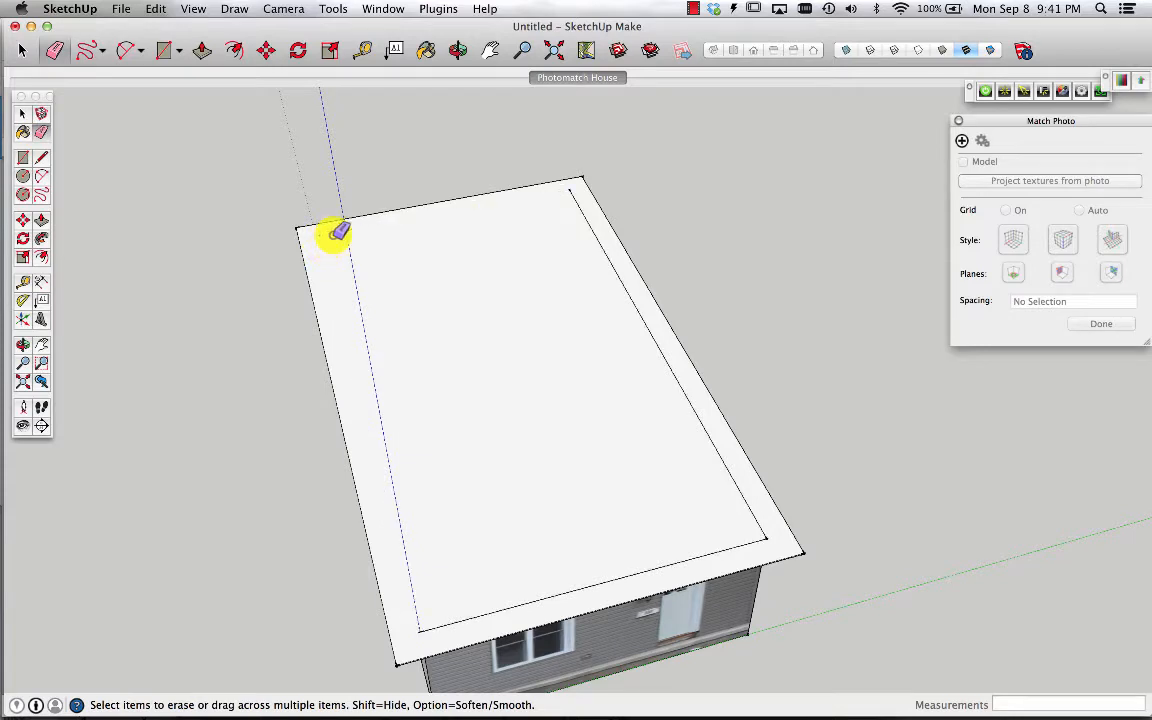
drag(746, 473, 746, 546)
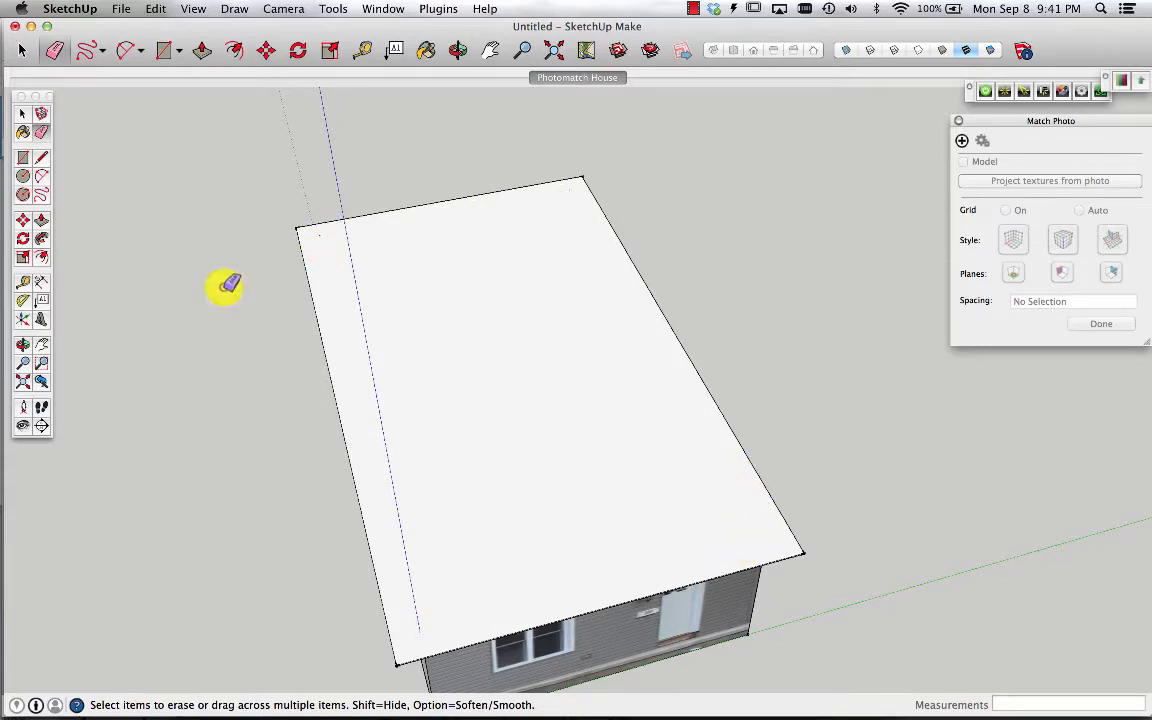
Draw a ridge line across the top face from midpoint to midpoint of the short edges
click(41, 157)
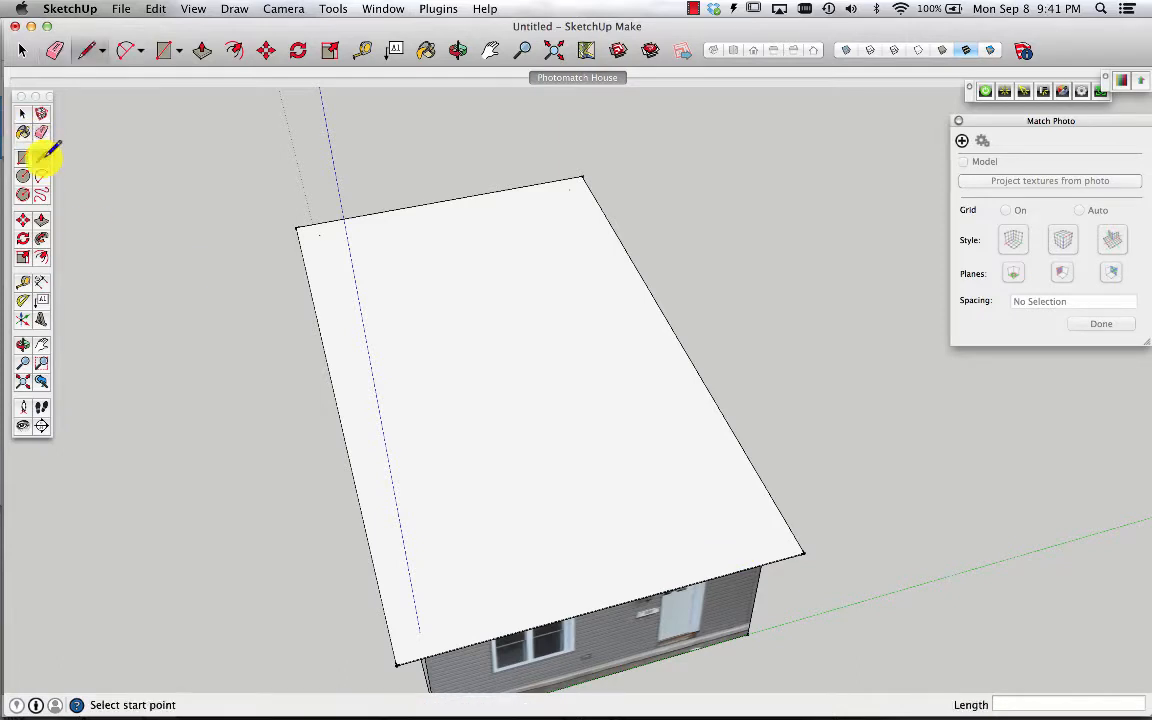
click(443, 200)
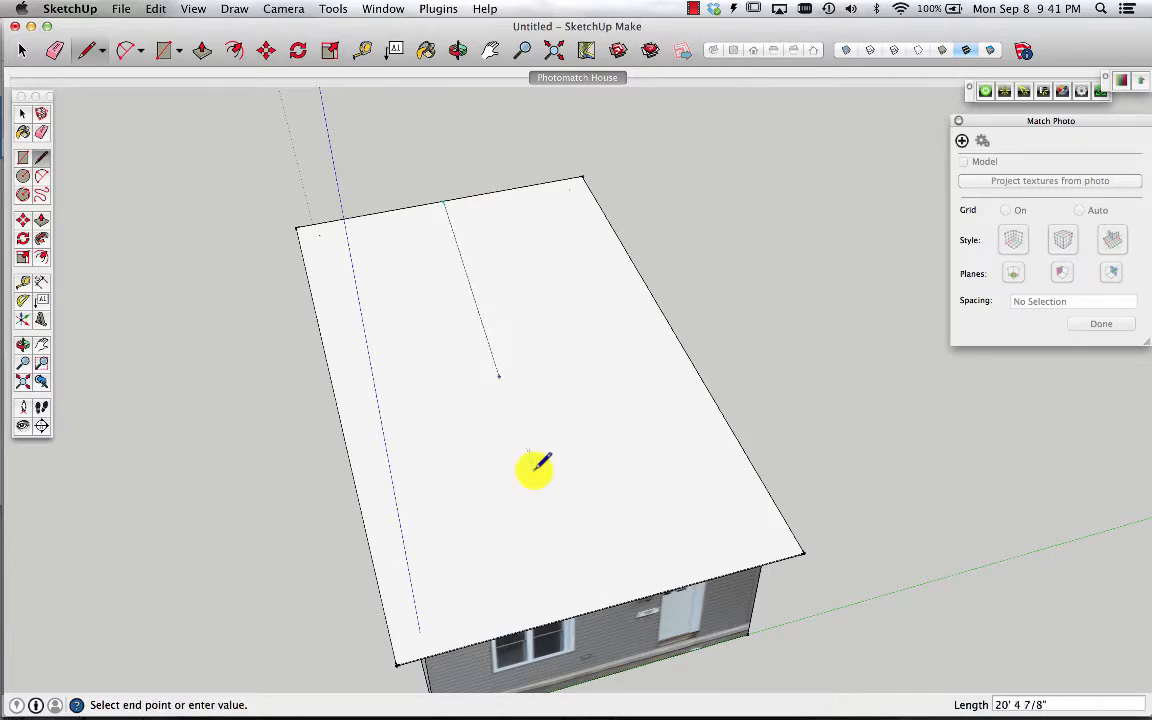
click(607, 600)
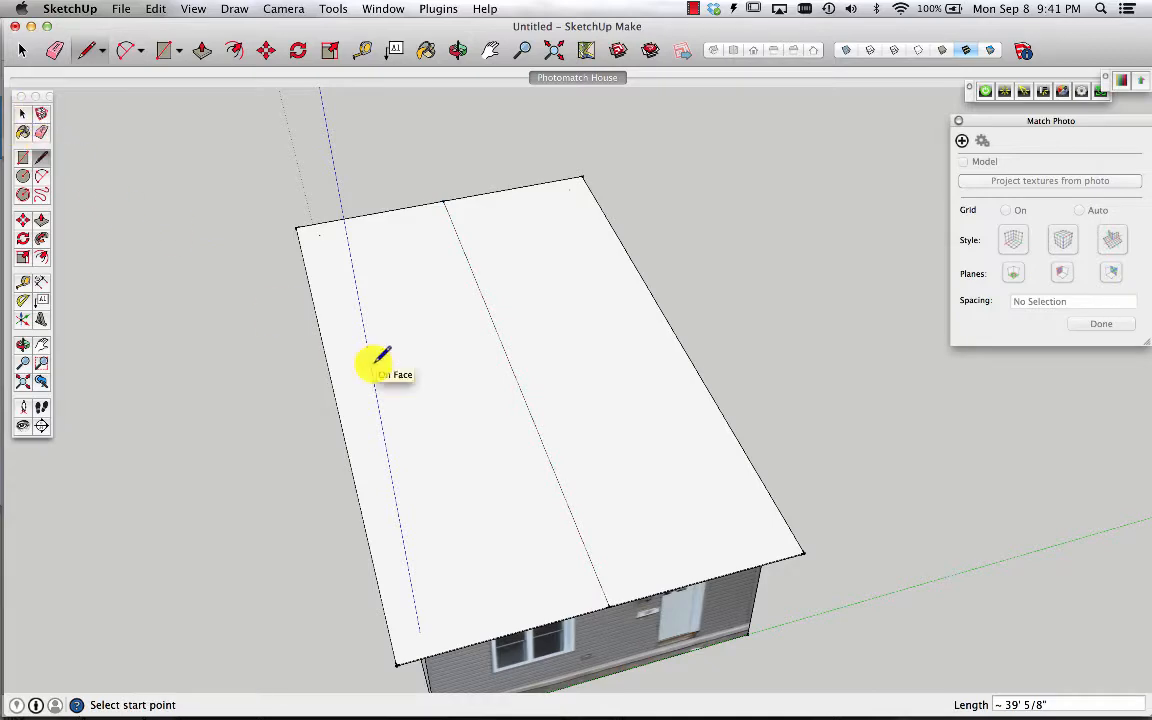
Draw an edge from the overhang's corner up to the apex above the house corner to close the side face
key(o)
drag(540, 414, 563, 288)
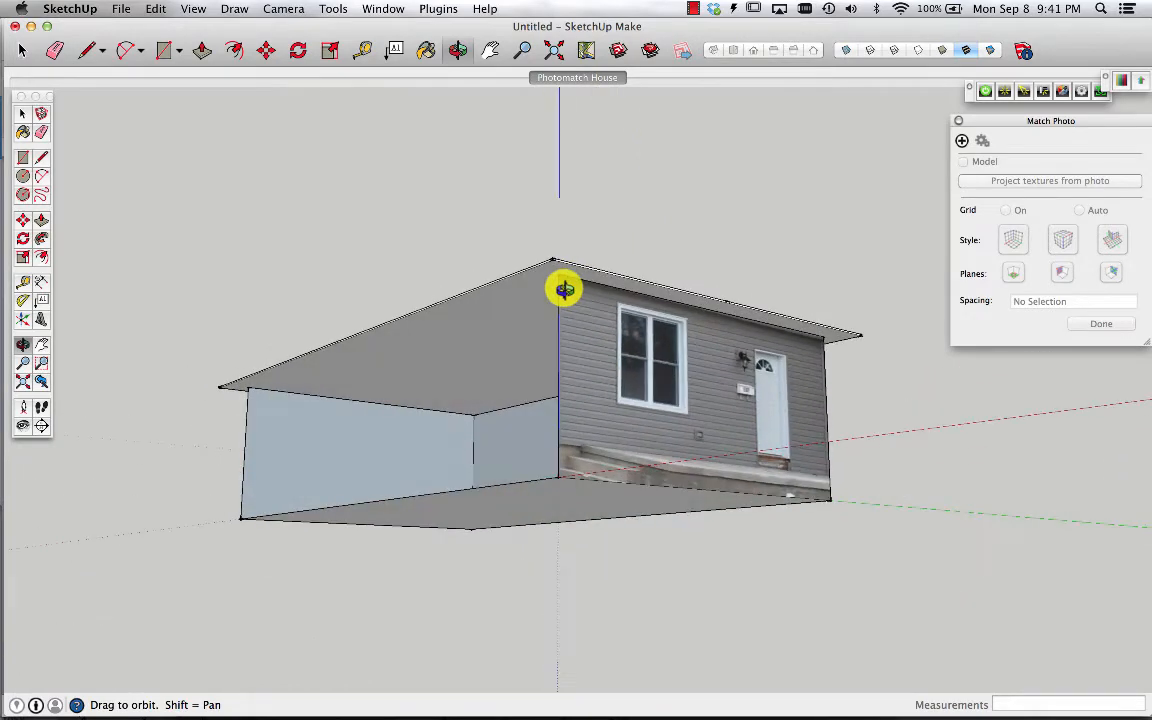
click(41, 157)
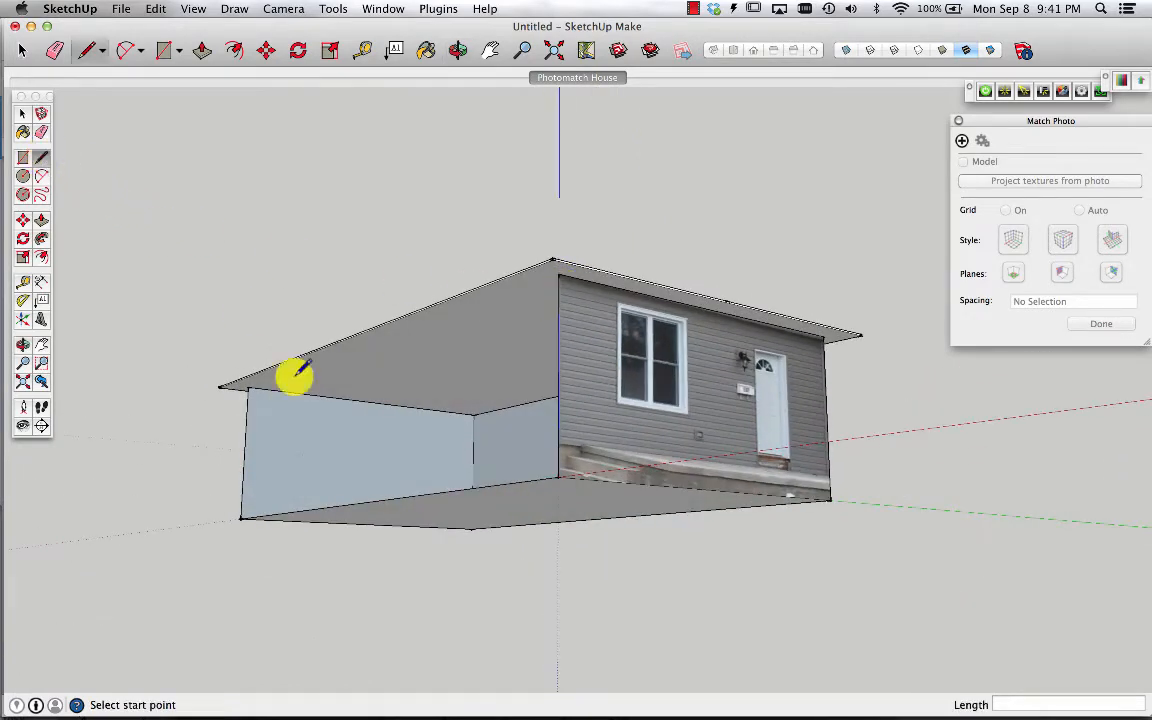
click(248, 386)
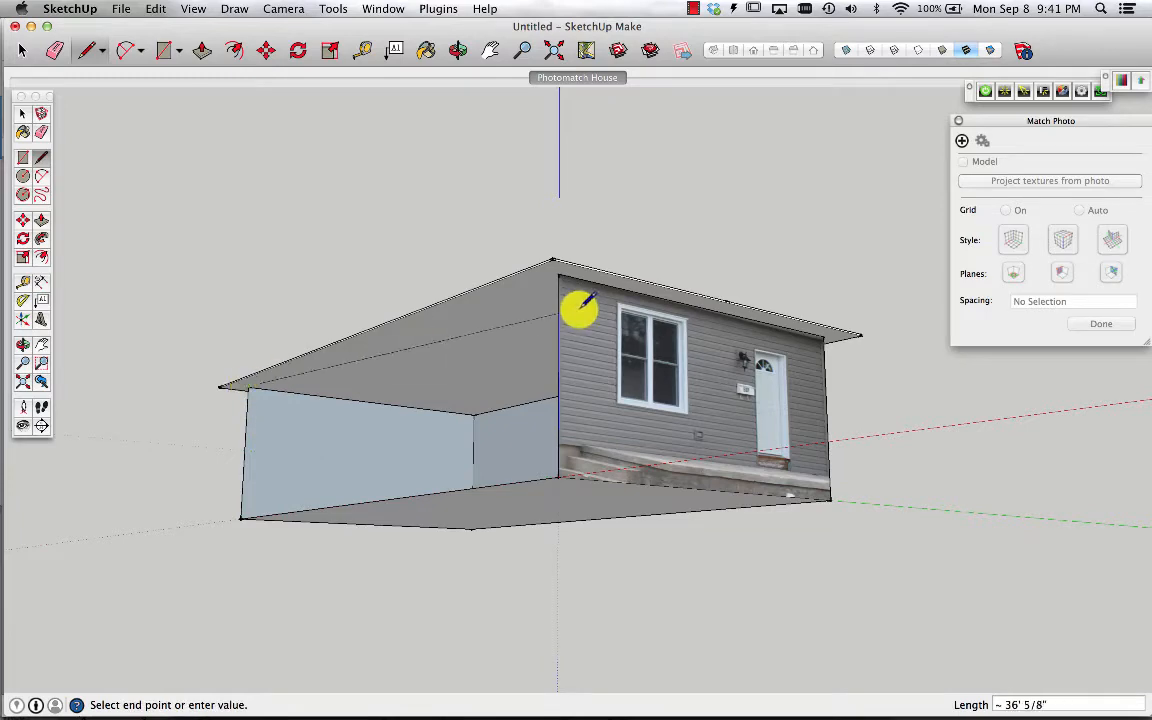
click(558, 262)
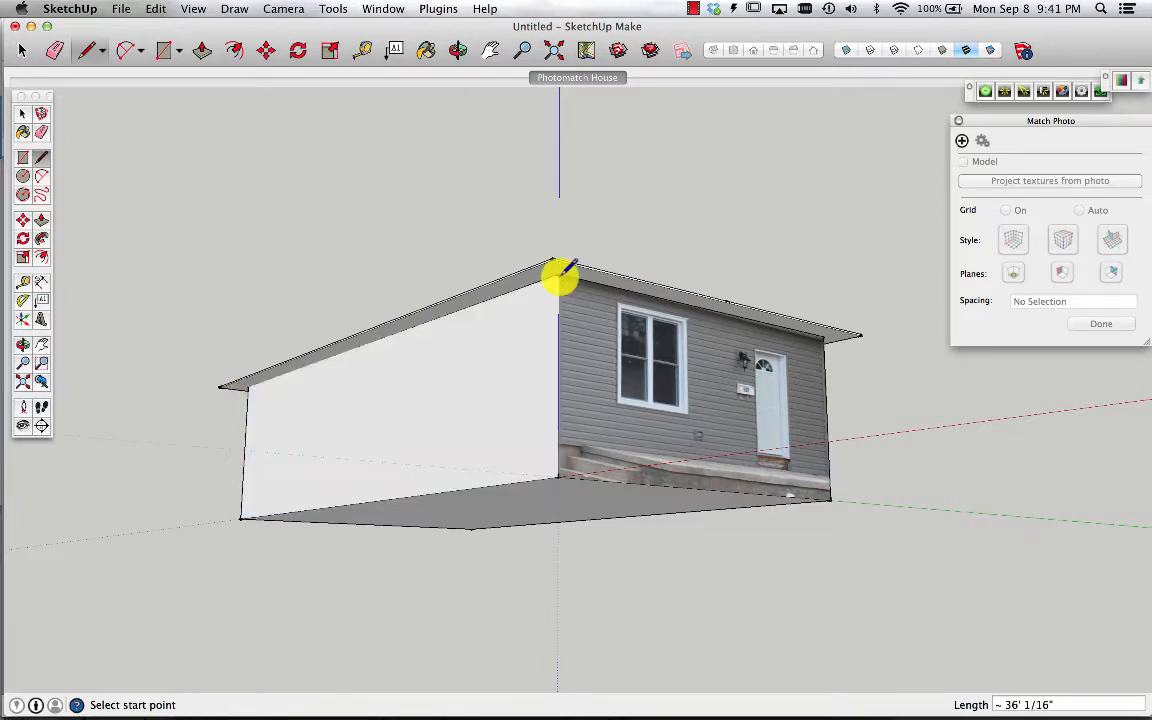
Project the photo's textures onto the model, overwriting existing materials and trimming partially visible faces
click(578, 80)
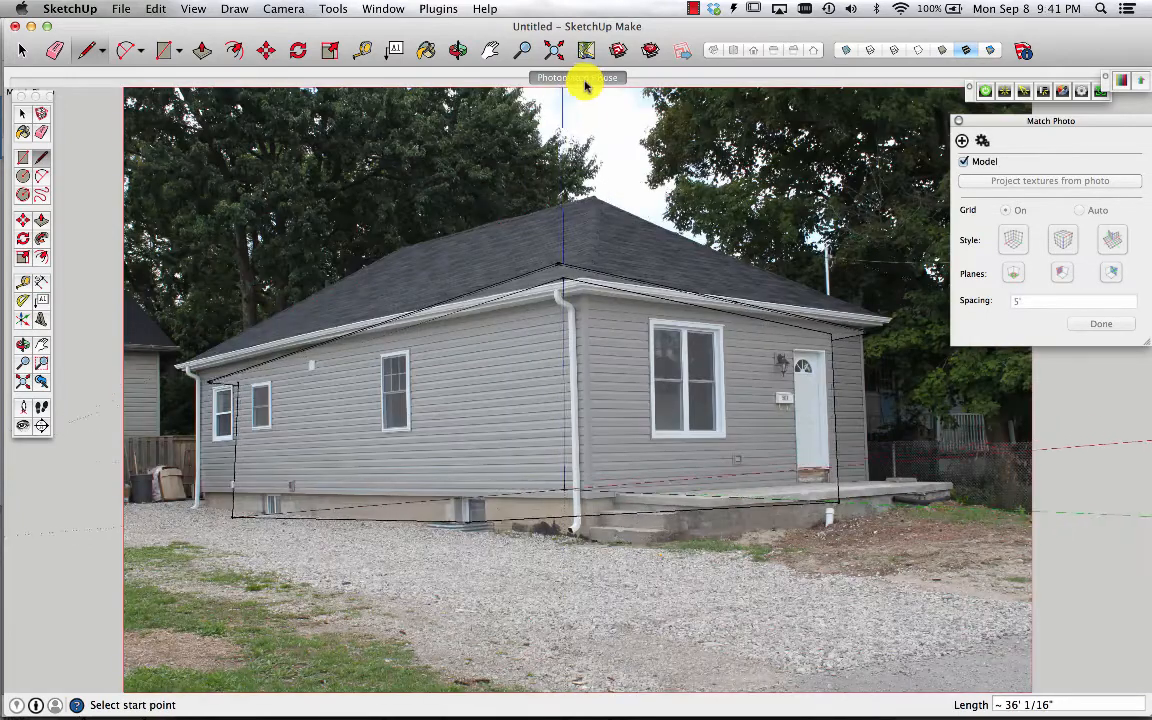
click(1051, 184)
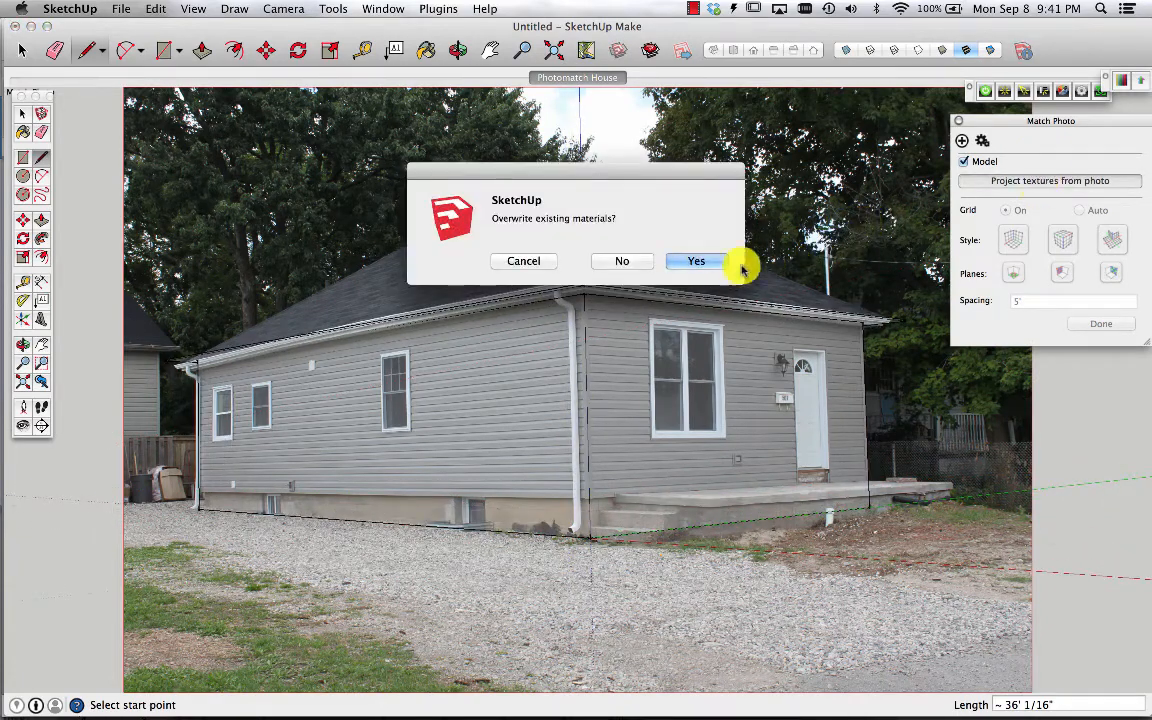
click(703, 256)
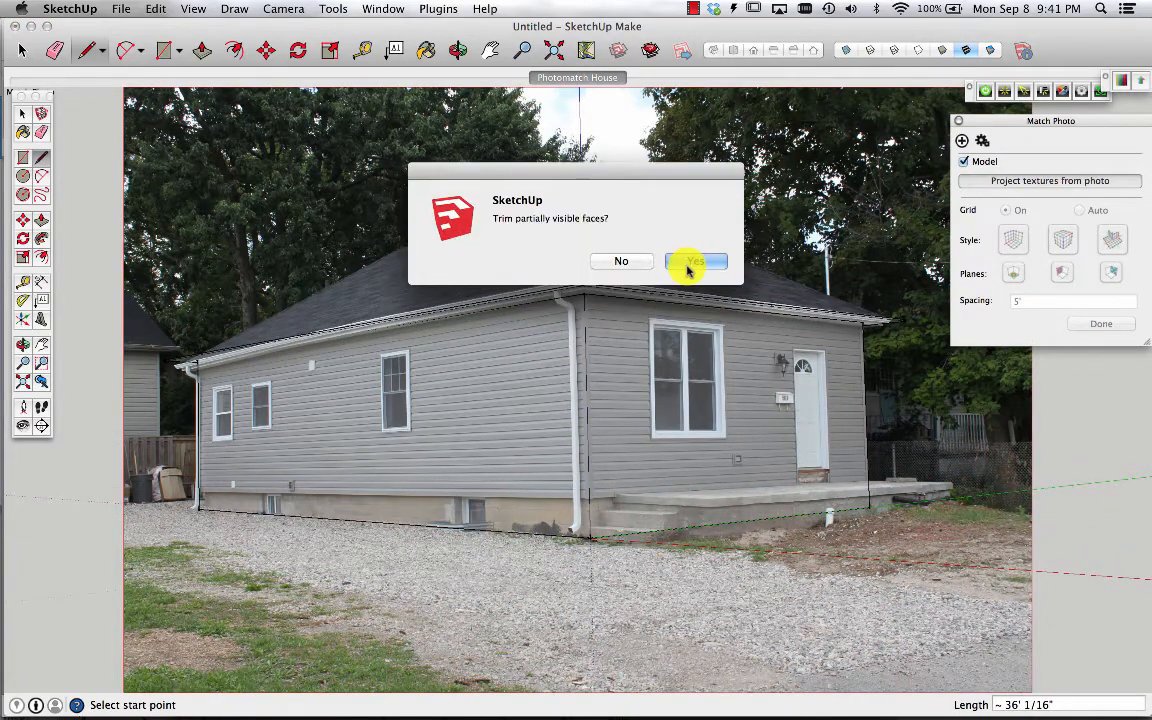
click(690, 262)
Move the ridge line straight up until it sits on the roof peak in the photo
key(o)
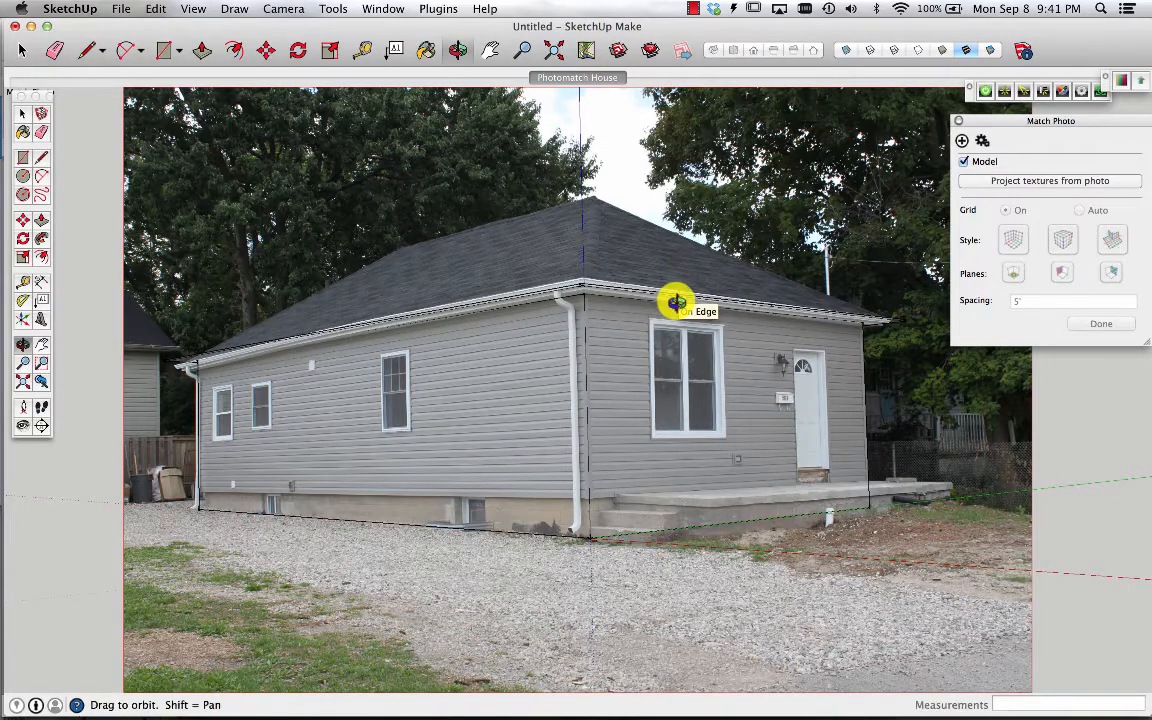
drag(648, 211, 554, 527)
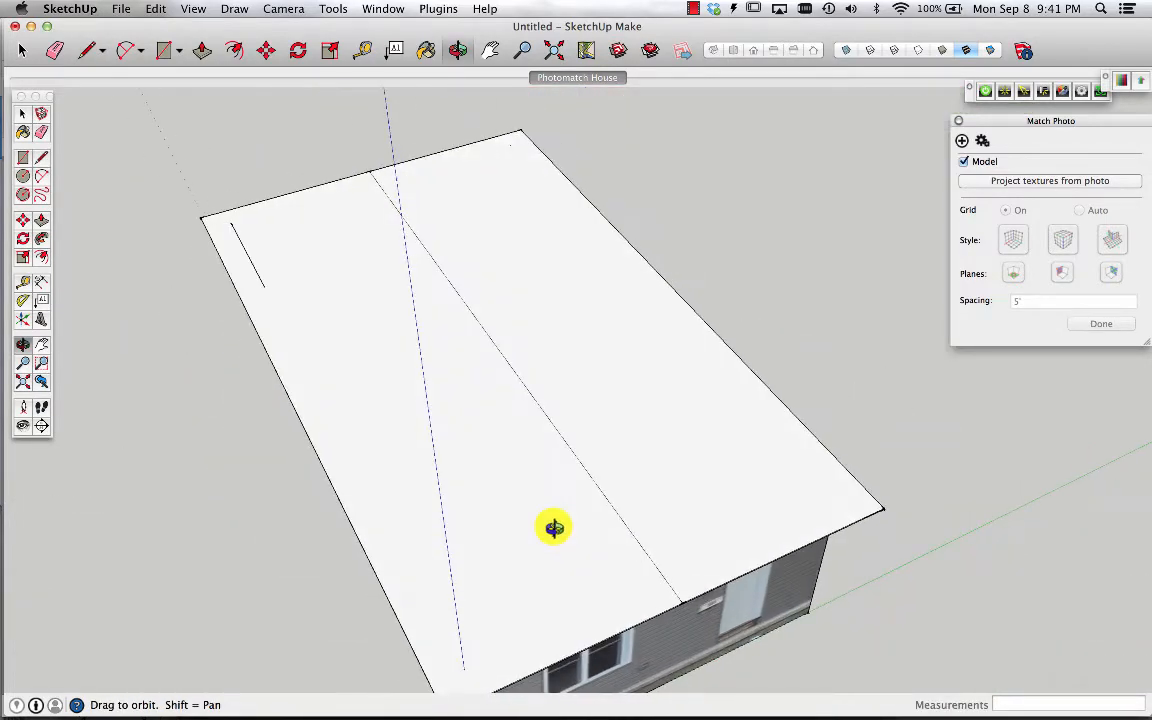
click(23, 221)
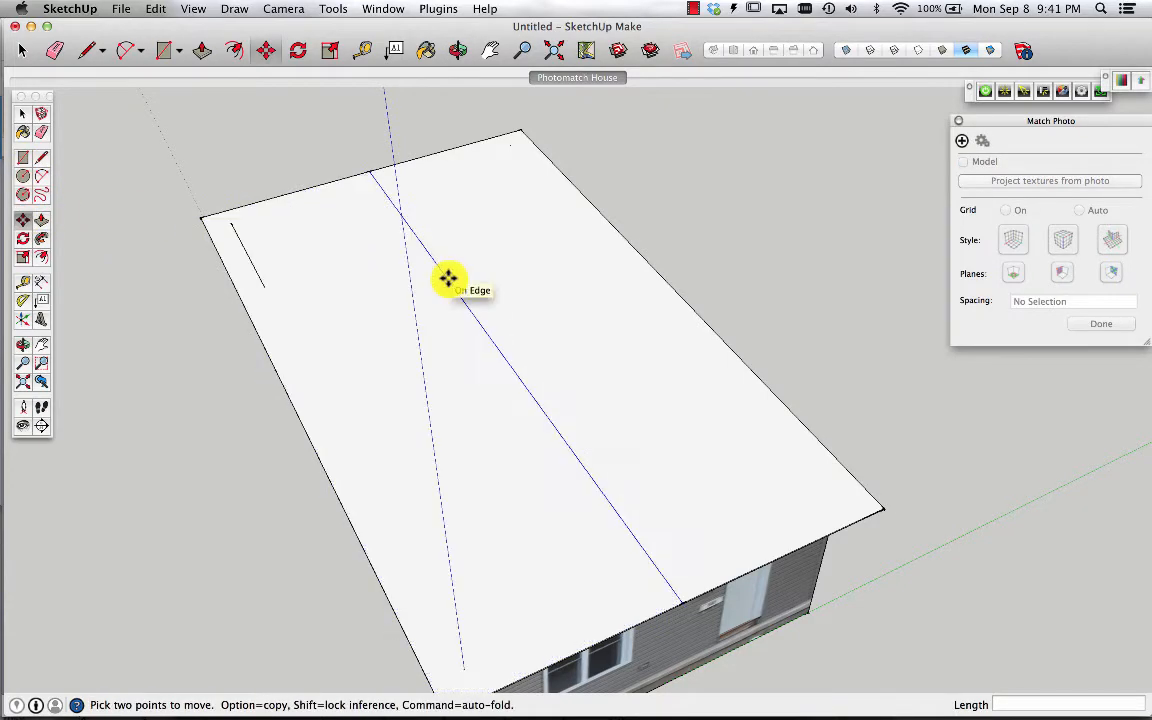
click(448, 279)
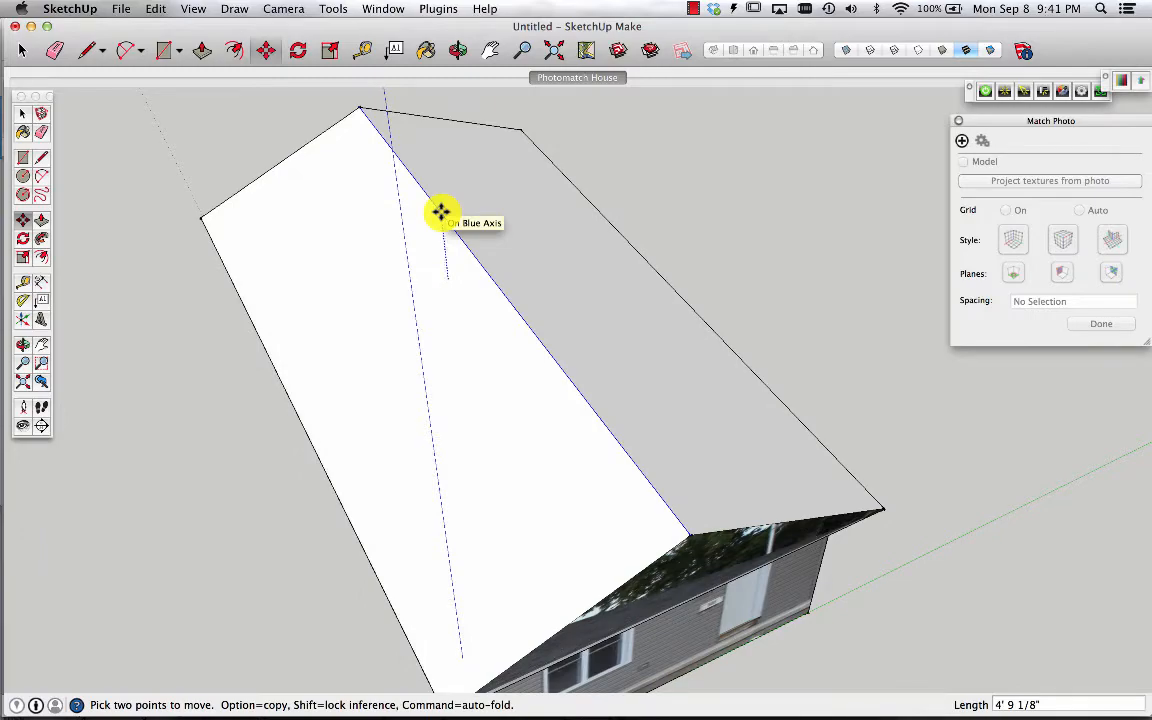
click(586, 79)
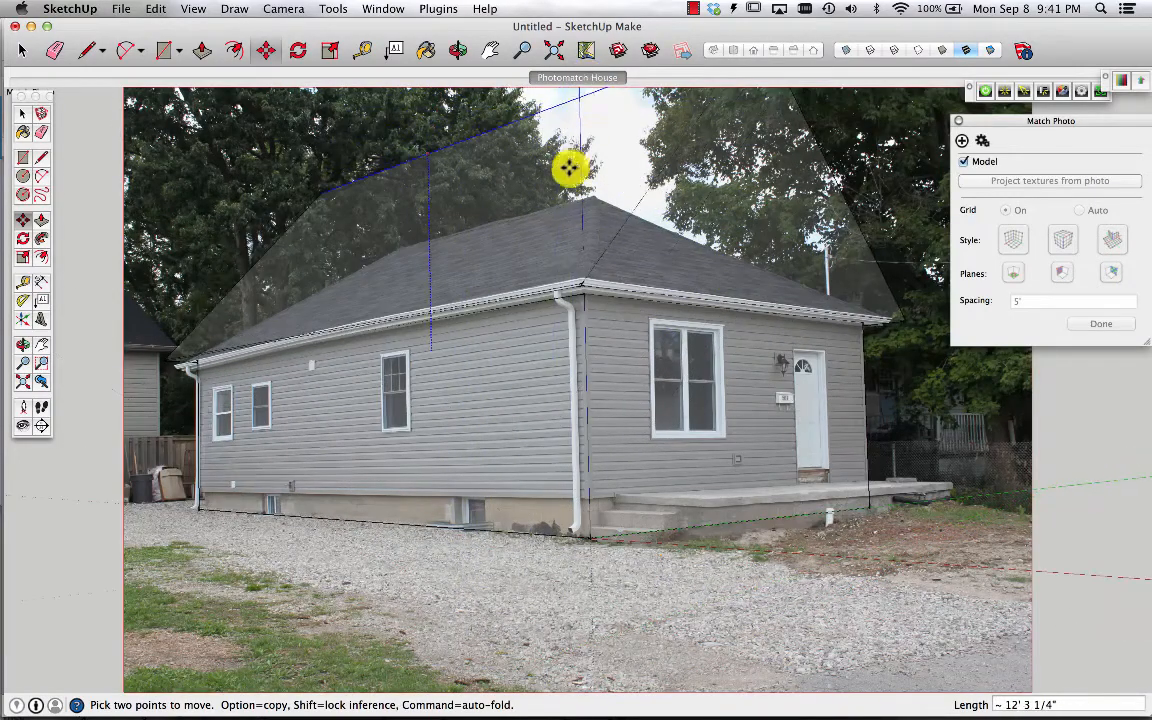
click(574, 236)
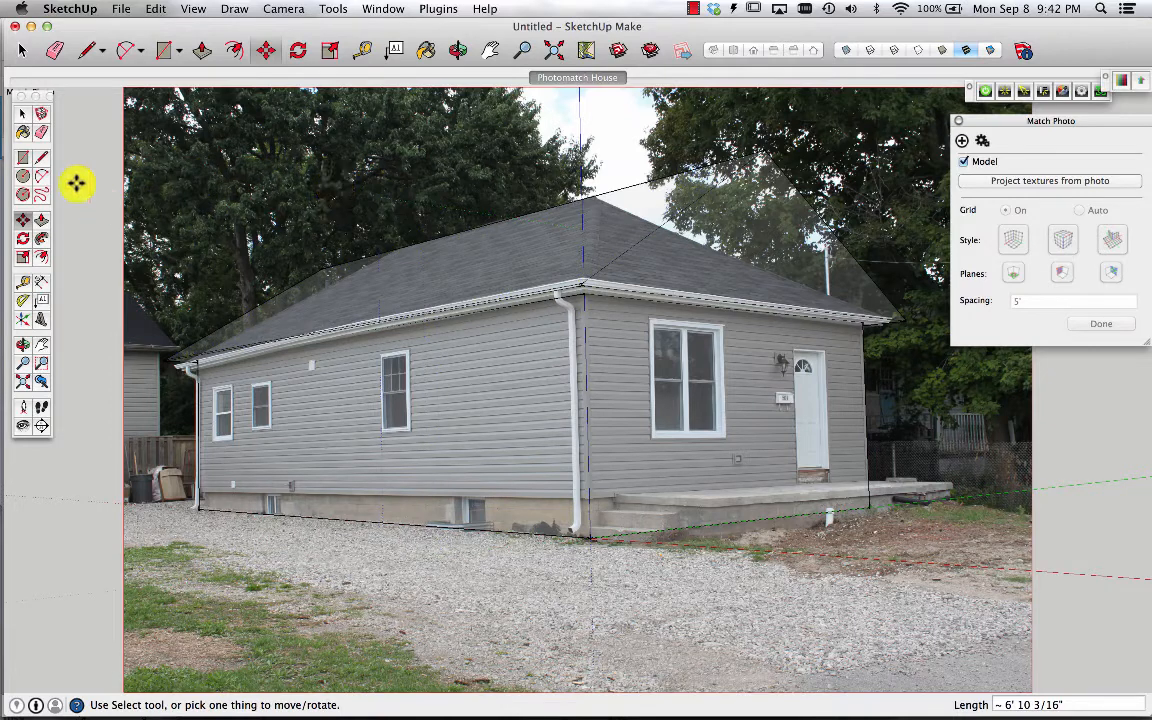
Draw a hip edge from the ridge's end down to the front overhang corner, and erase a stray edge above the roof
click(42, 158)
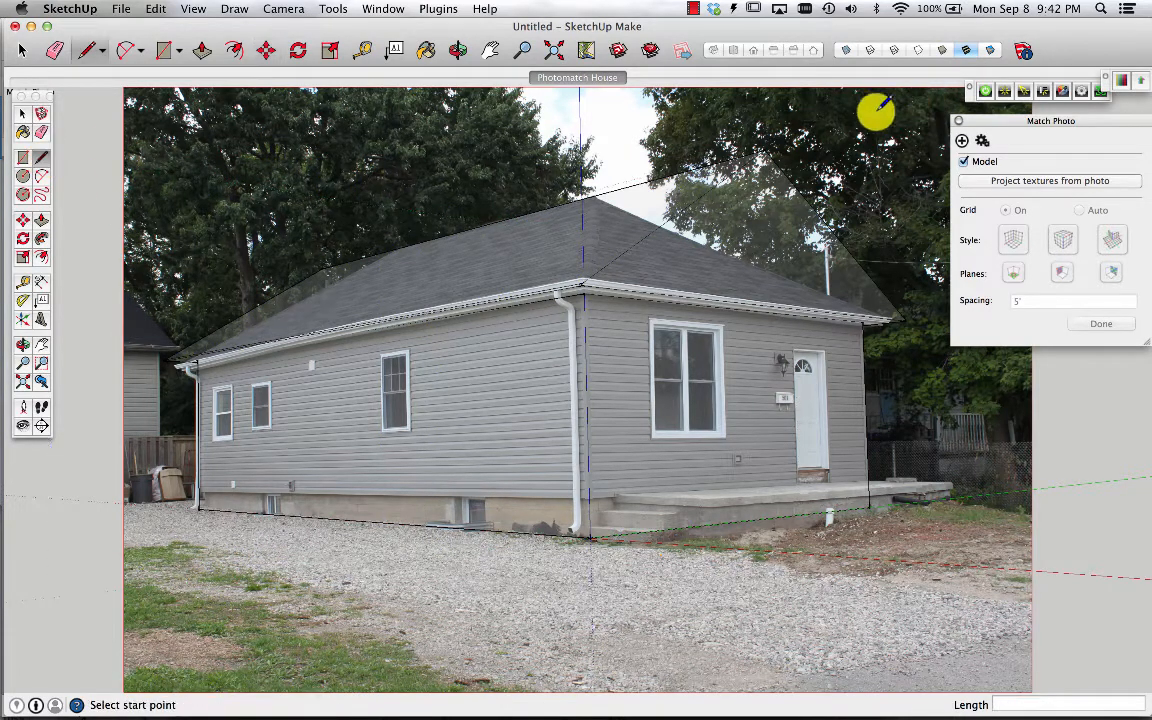
click(596, 192)
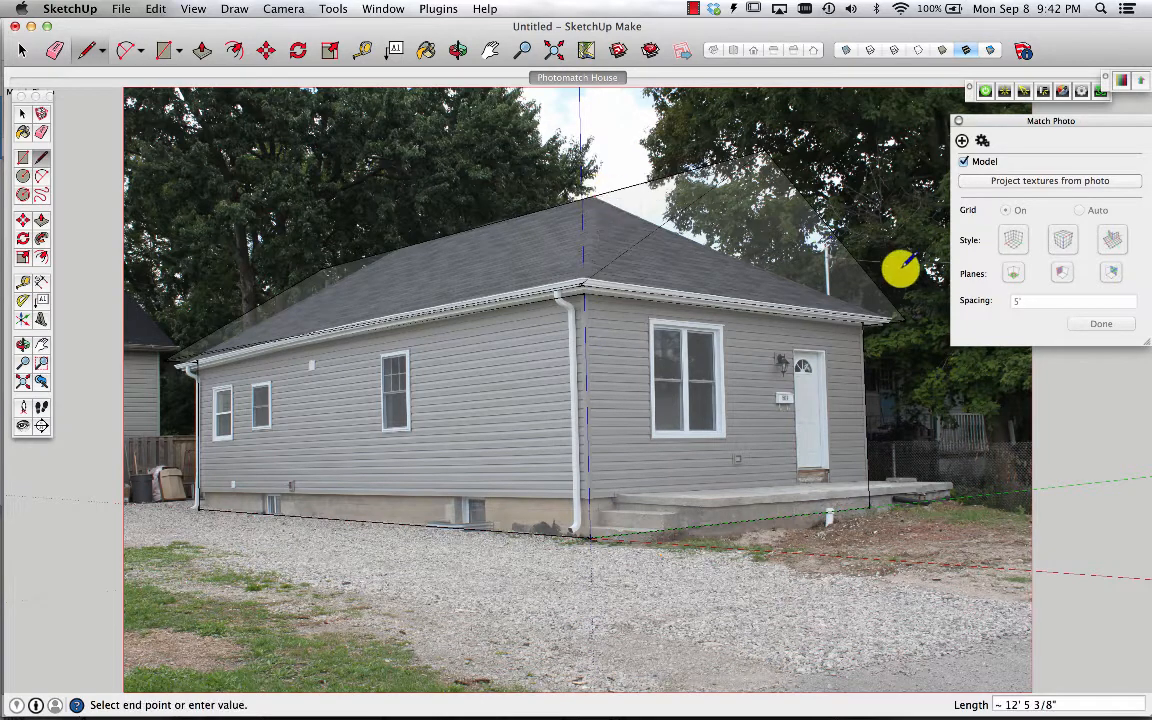
click(907, 318)
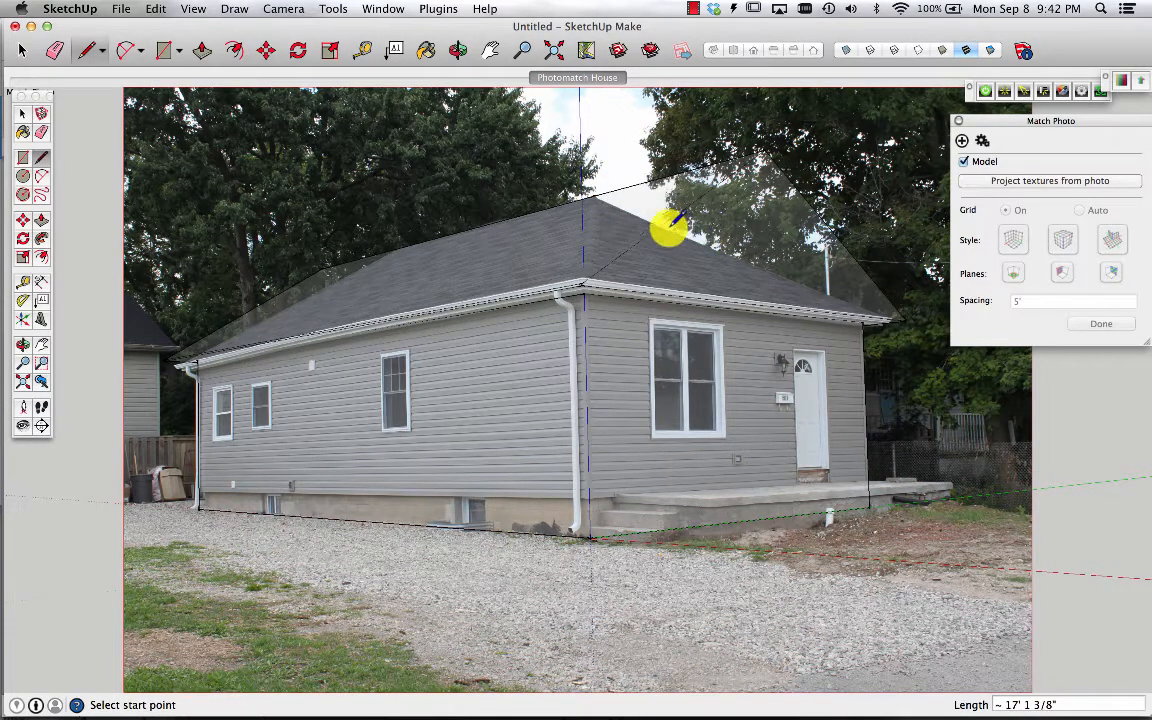
click(596, 193)
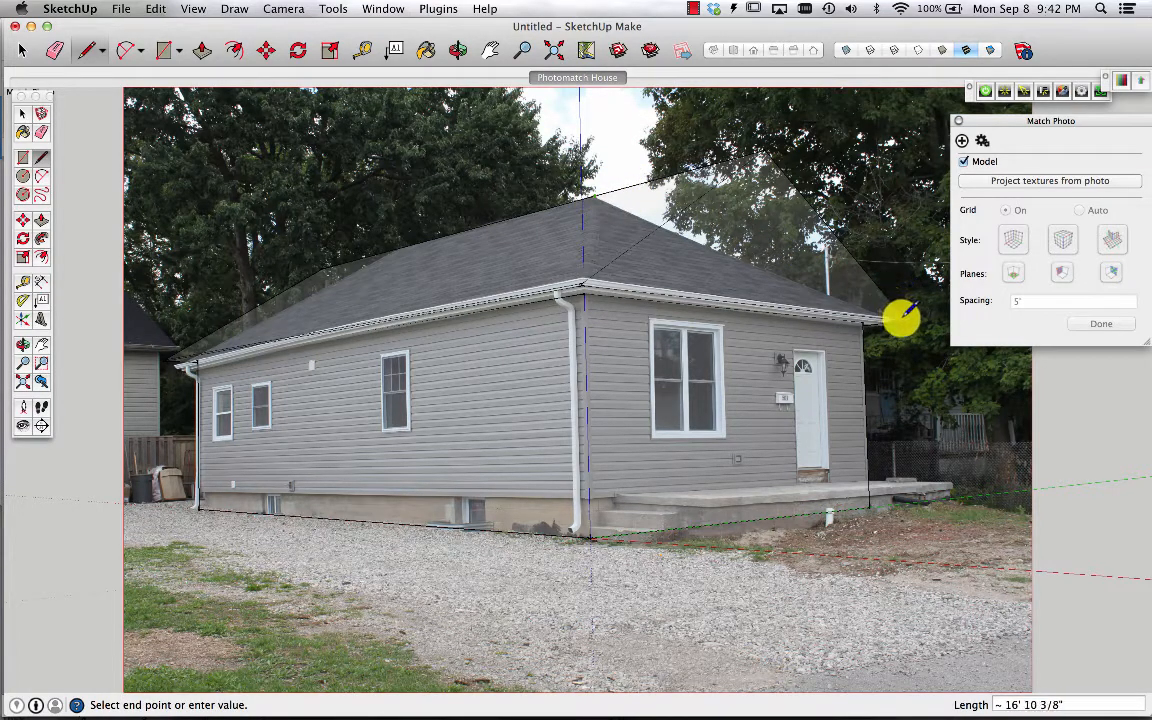
click(596, 193)
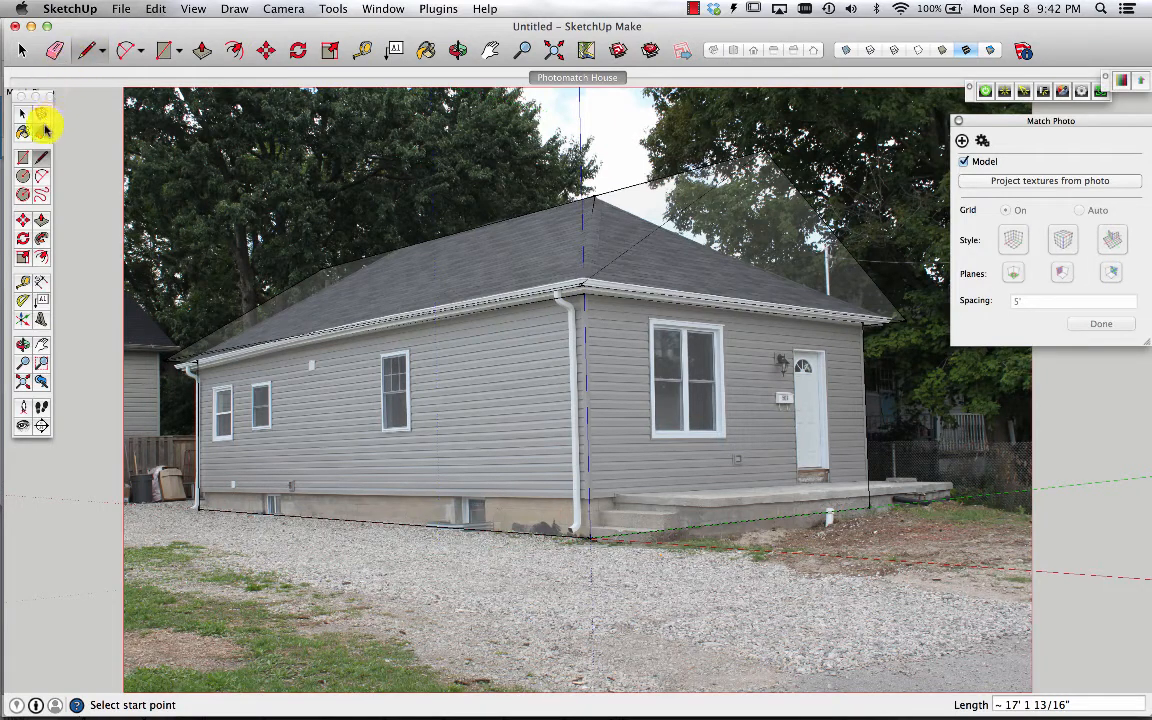
click(43, 131)
mouse_move(788, 146)
mouse_down()
mouse_move(764, 158)
mouse_move(757, 146)
mouse_up()
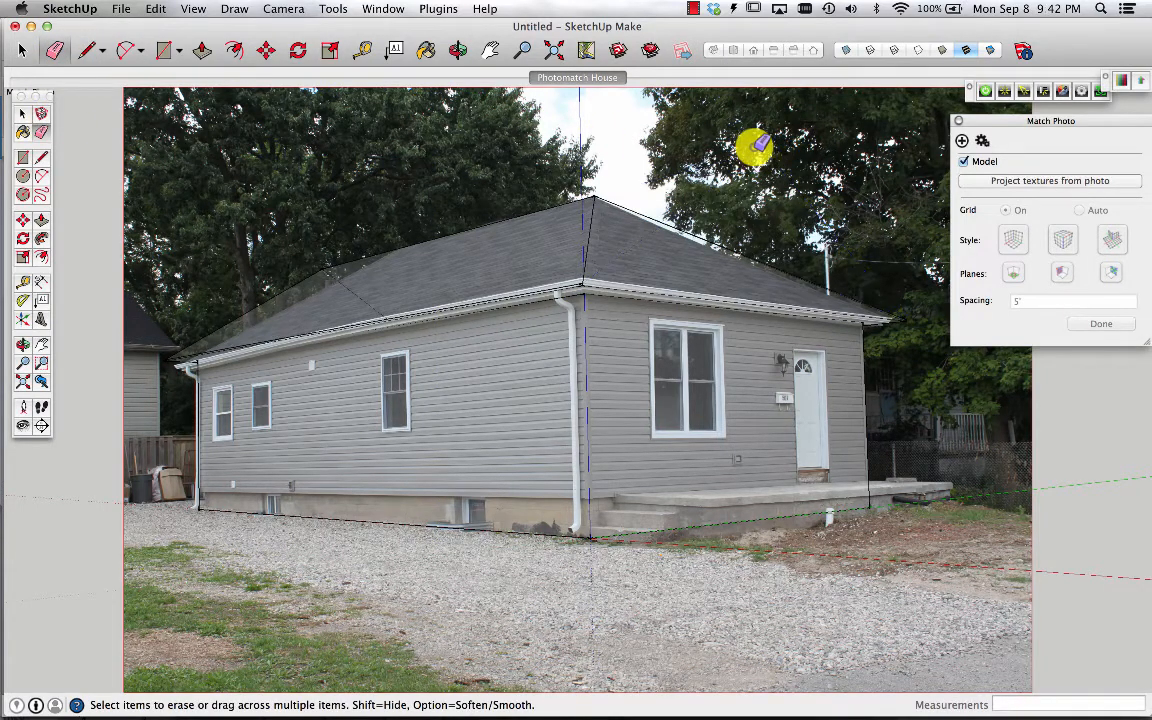
Project the photo textures onto the model again, overwriting existing materials
click(1034, 181)
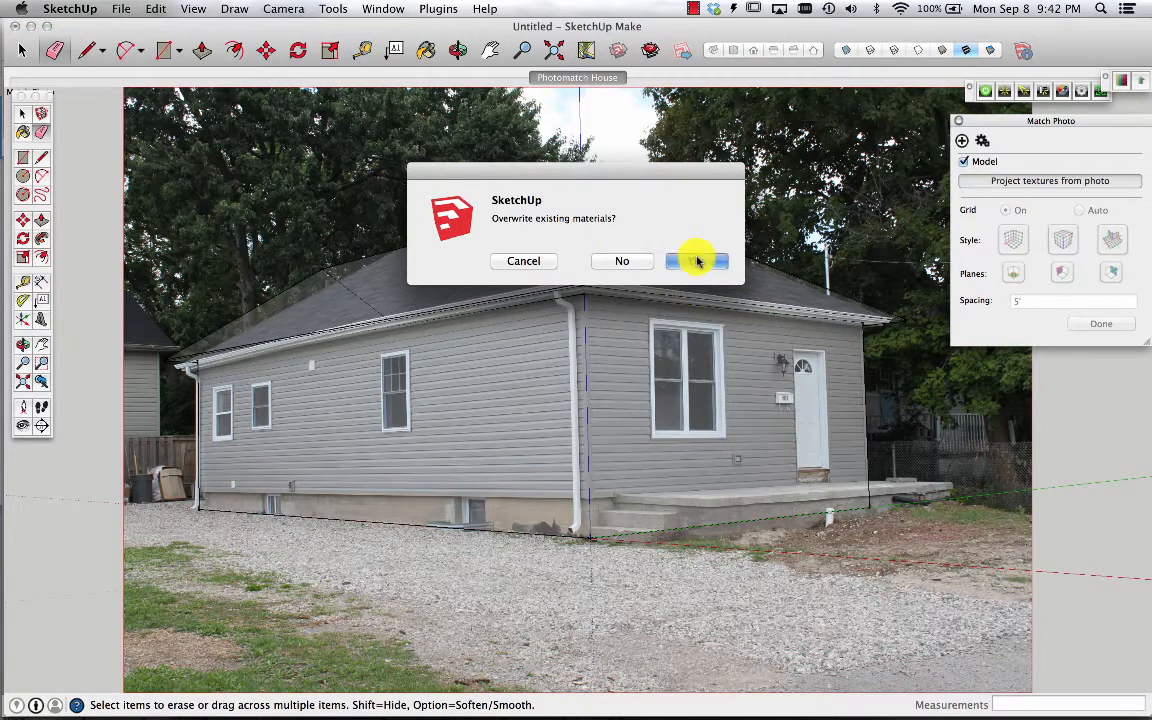
click(697, 260)
click(695, 261)
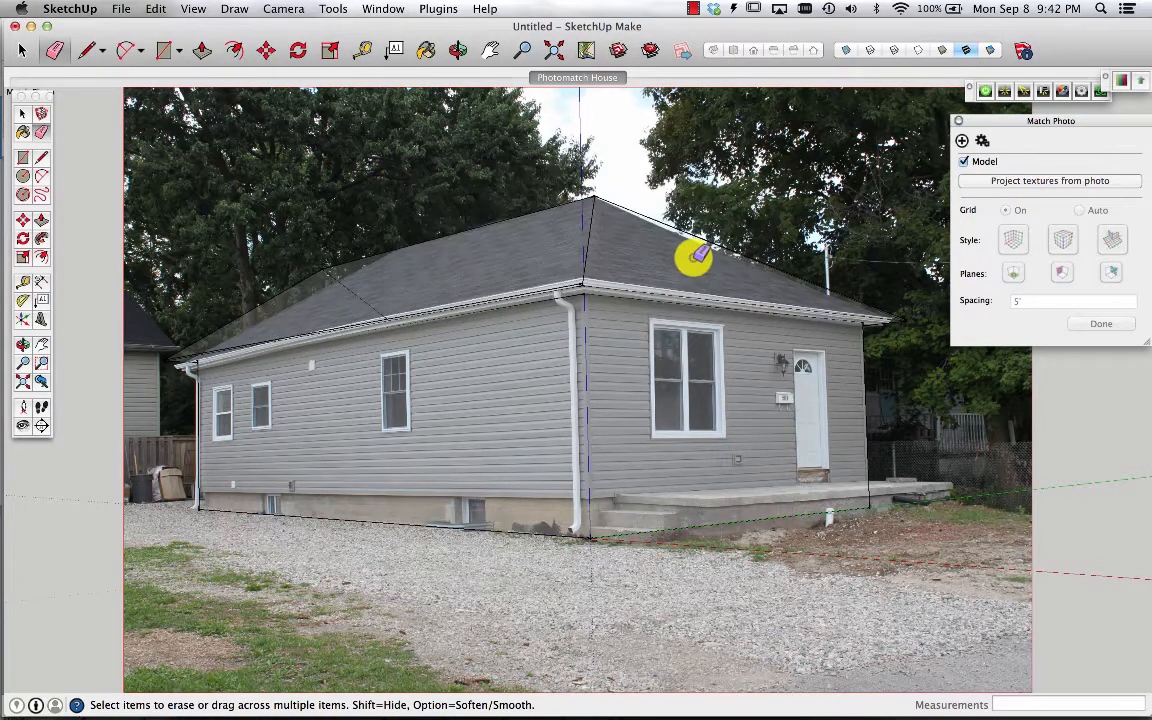
Undo the last two changes to the roof
key(o)
drag(674, 188, 540, 451)
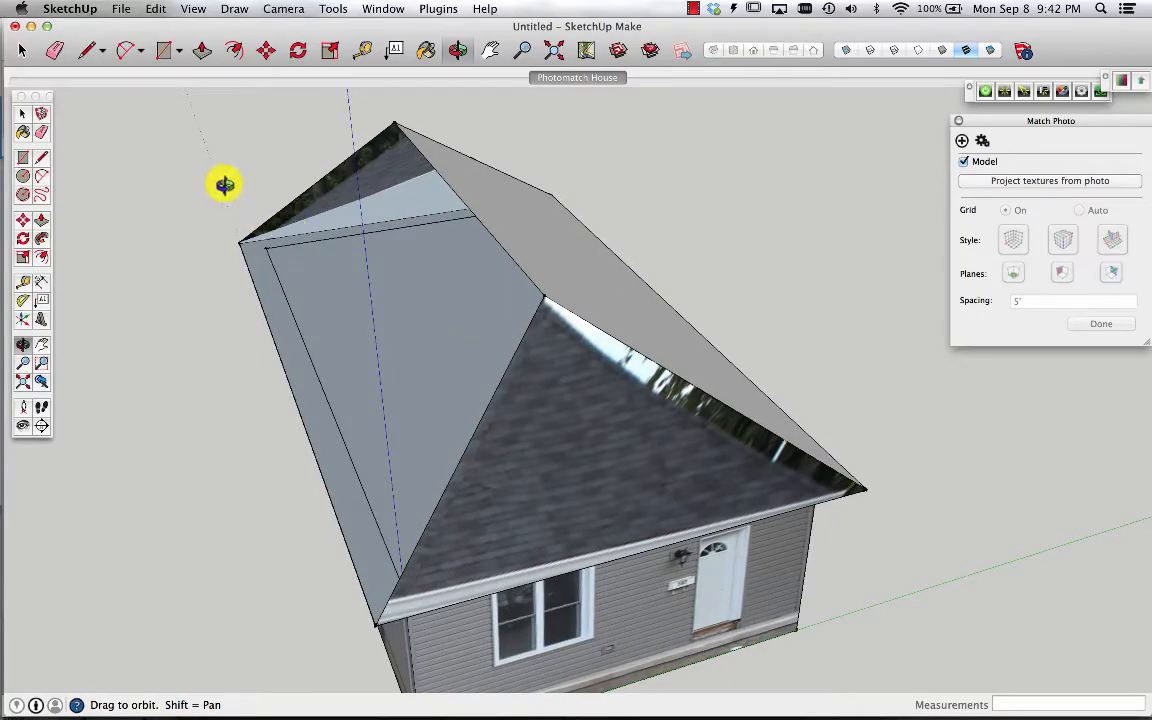
drag(366, 346, 578, 207)
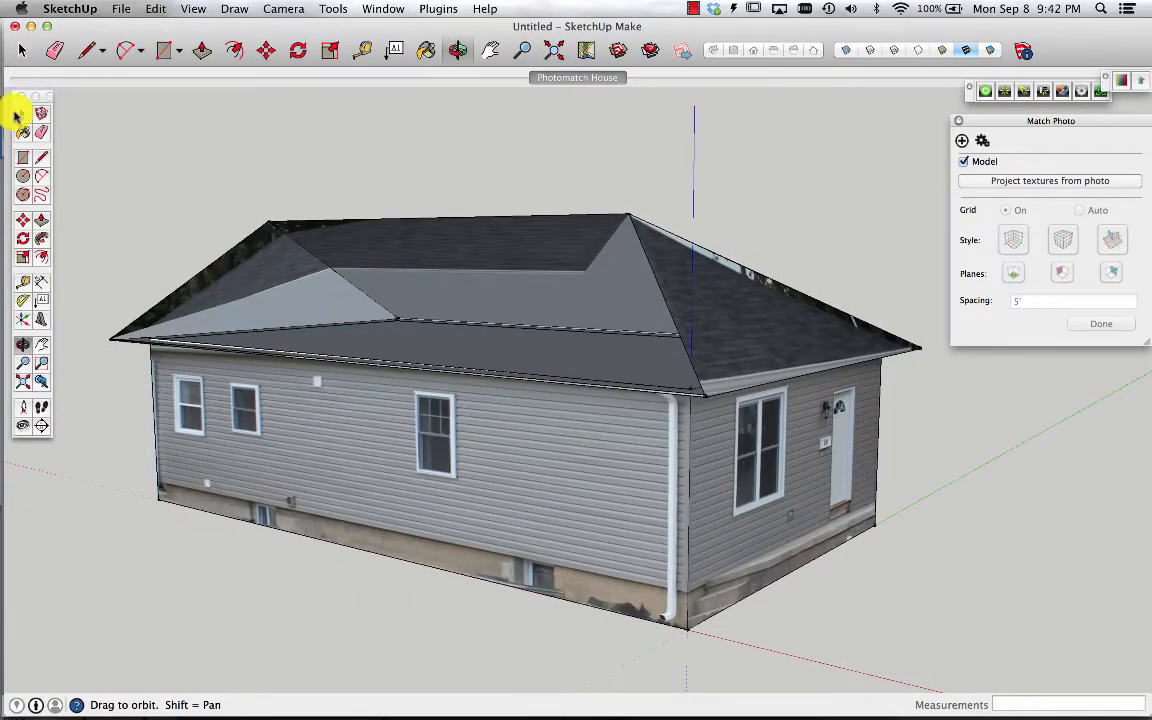
click(41, 158)
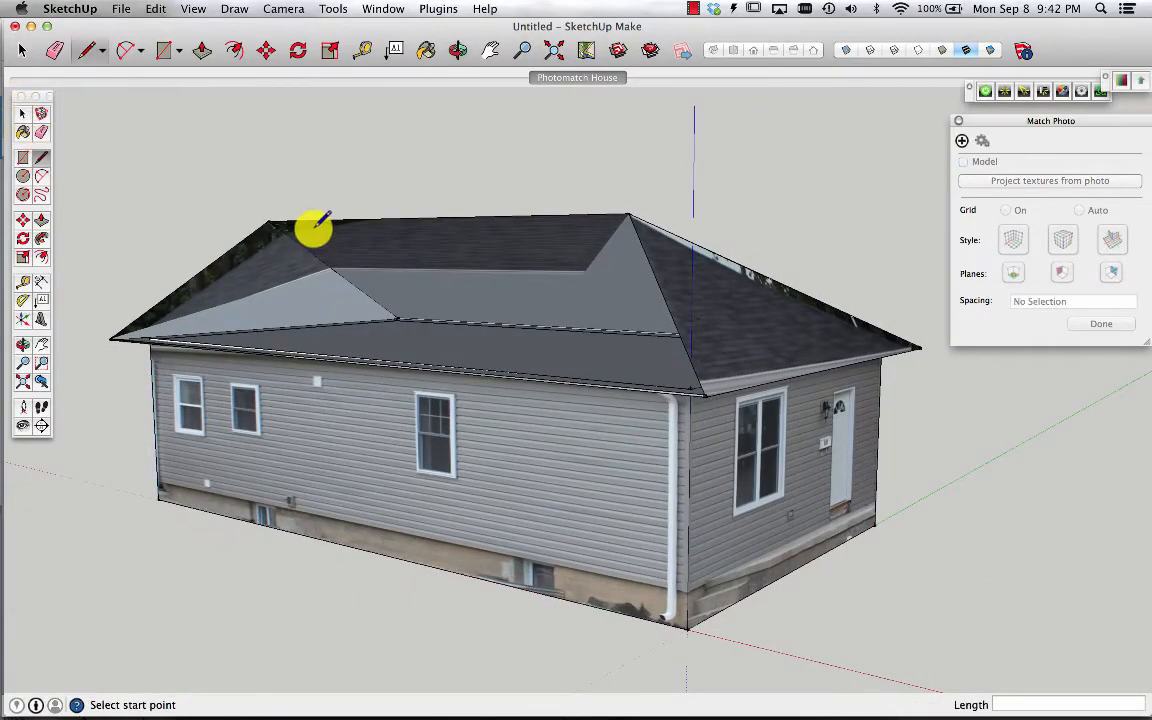
click(270, 219)
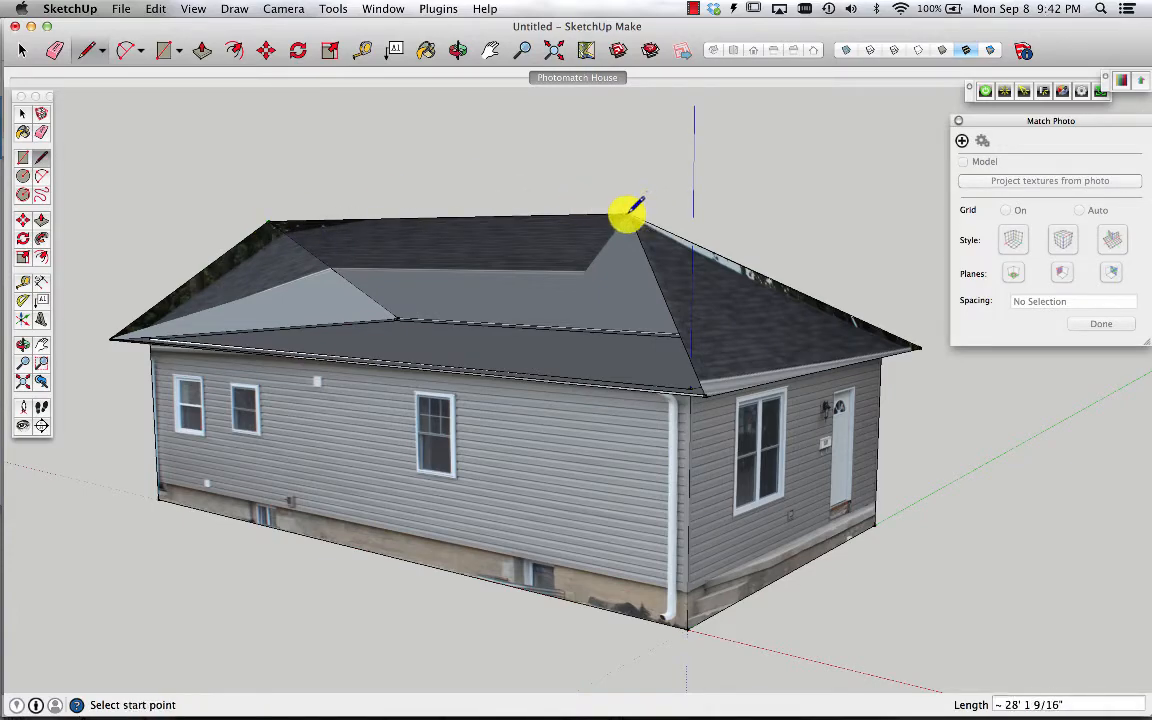
scroll(705, 397, up, 6)
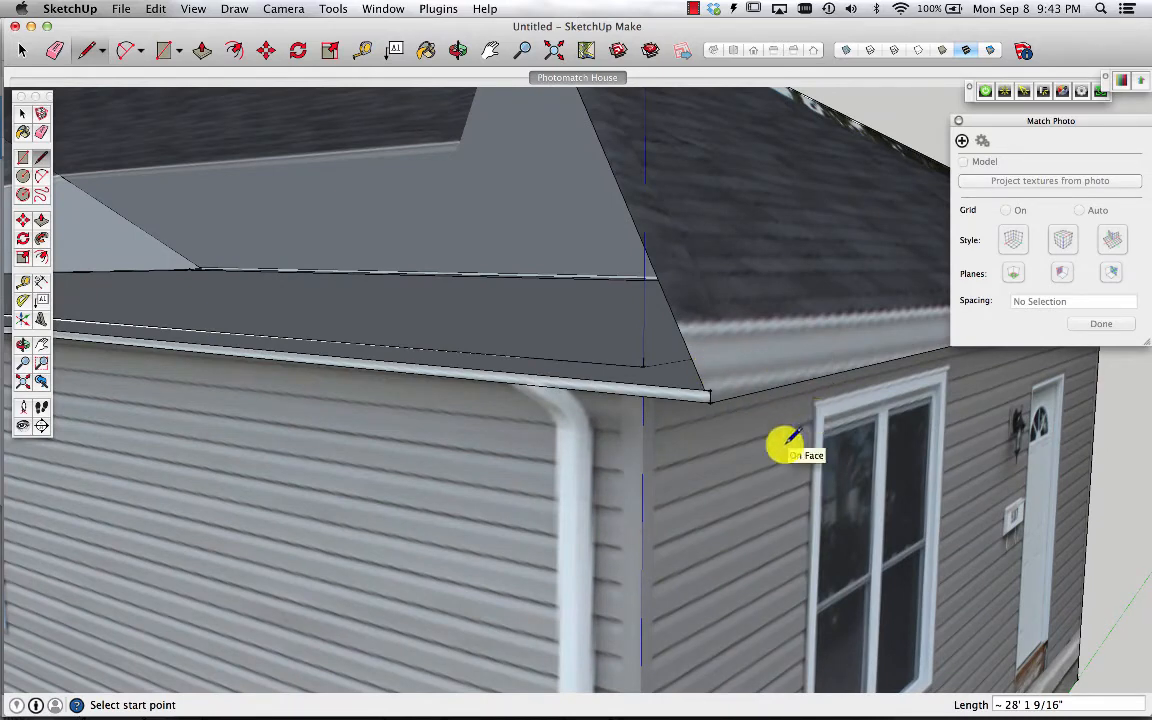
key(super+z)
key(super+z)
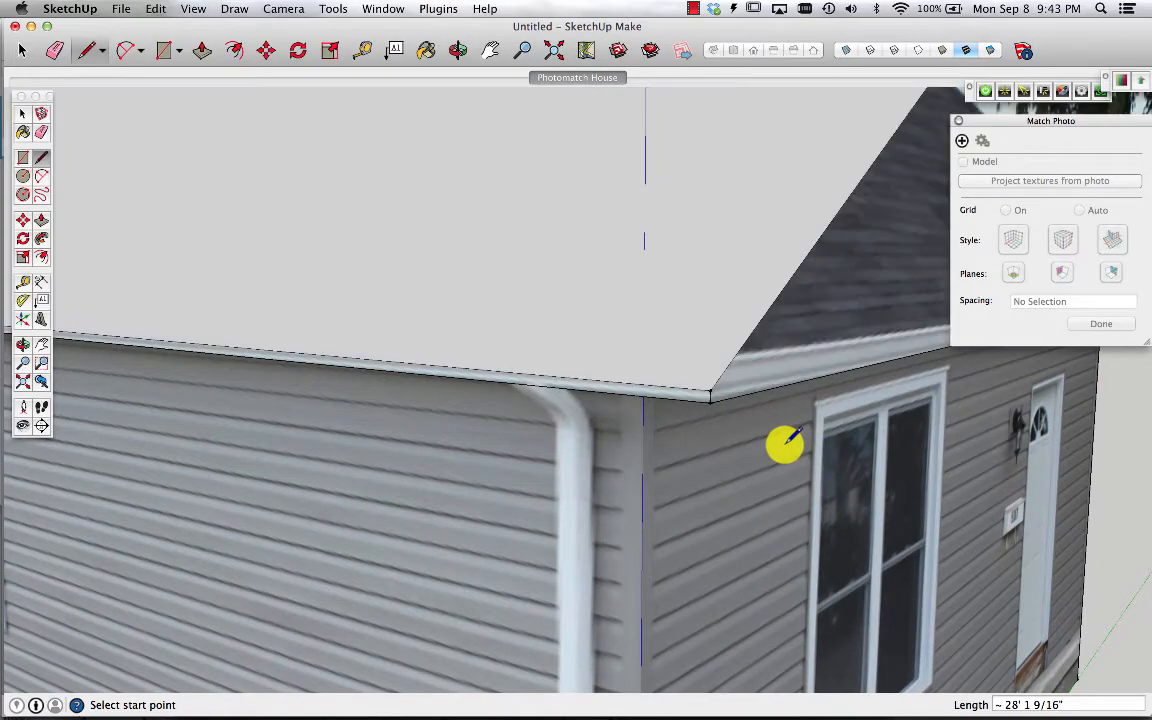
scroll(785, 442, down, 10)
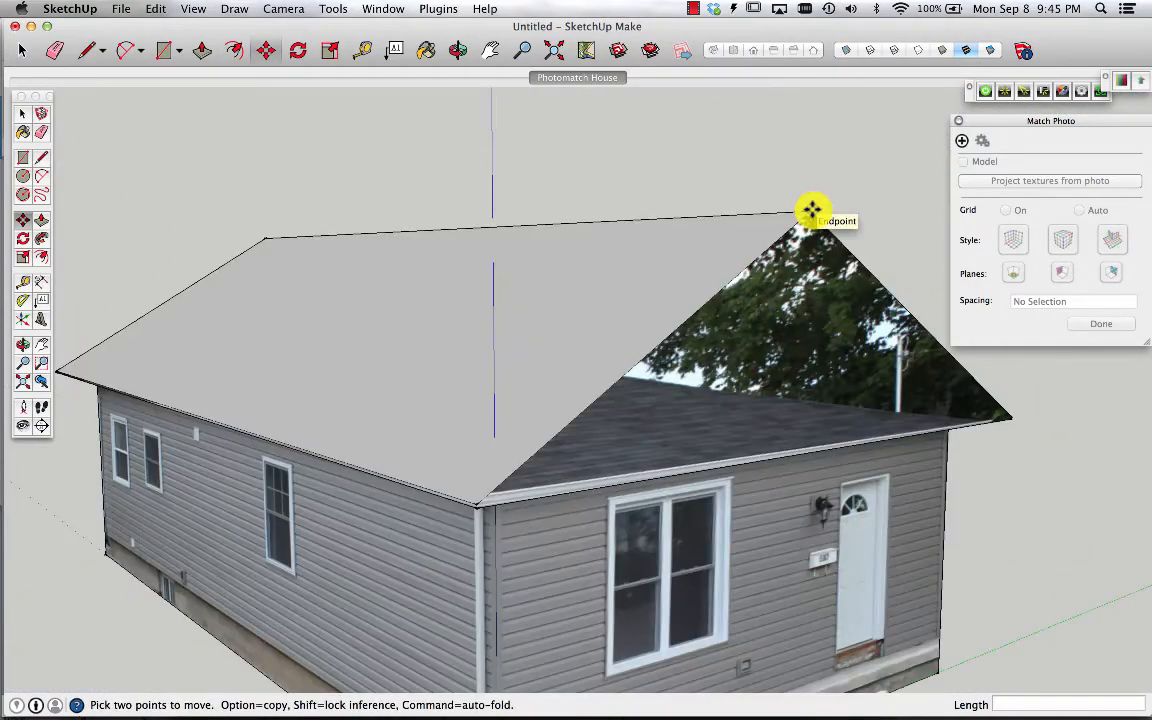
Move both ridge endpoints inward along the ridge so they meet the hip peaks in the photo
click(575, 77)
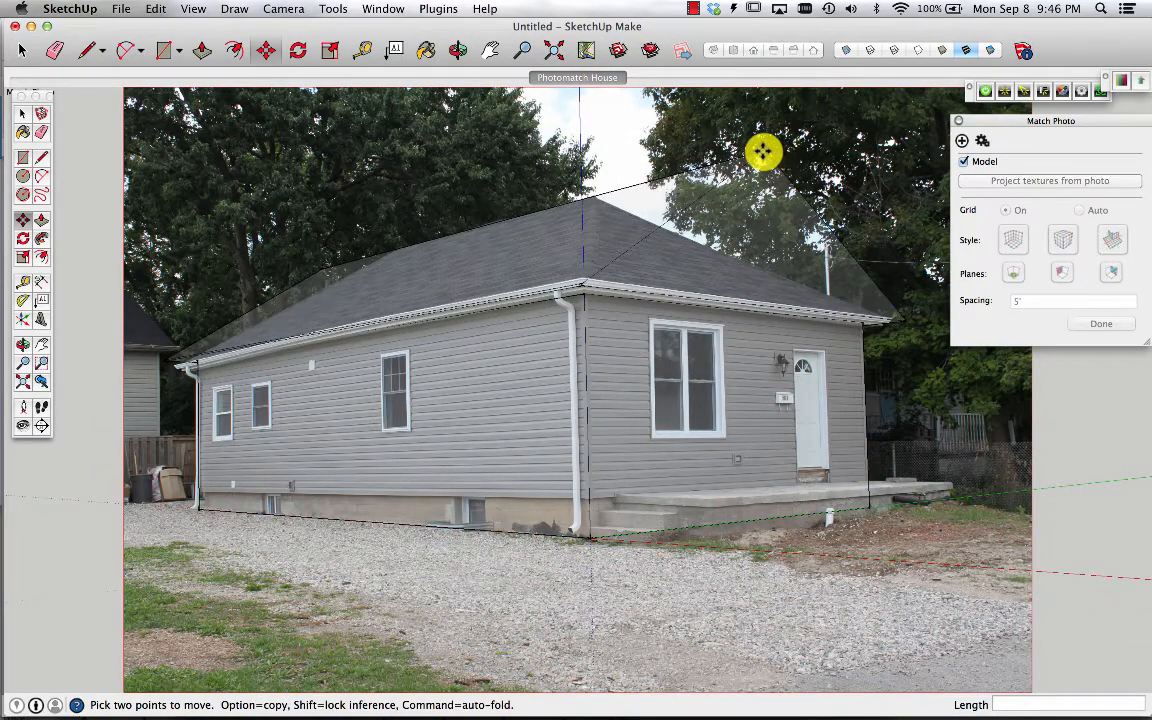
click(762, 150)
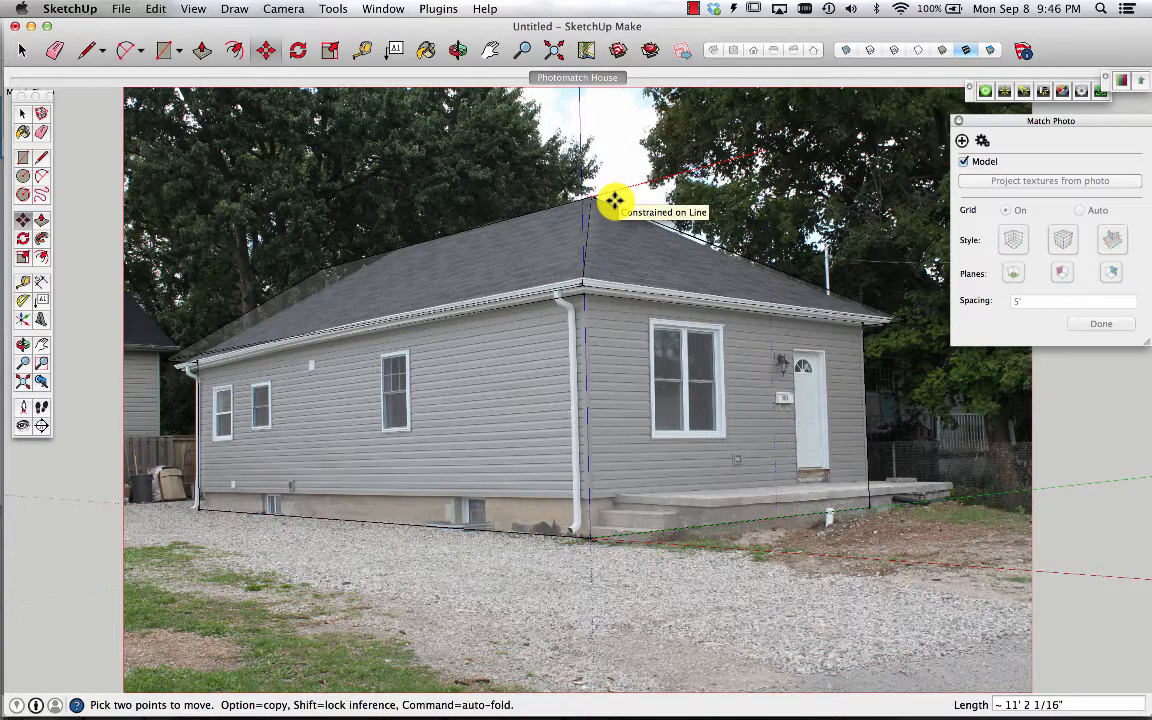
click(613, 201)
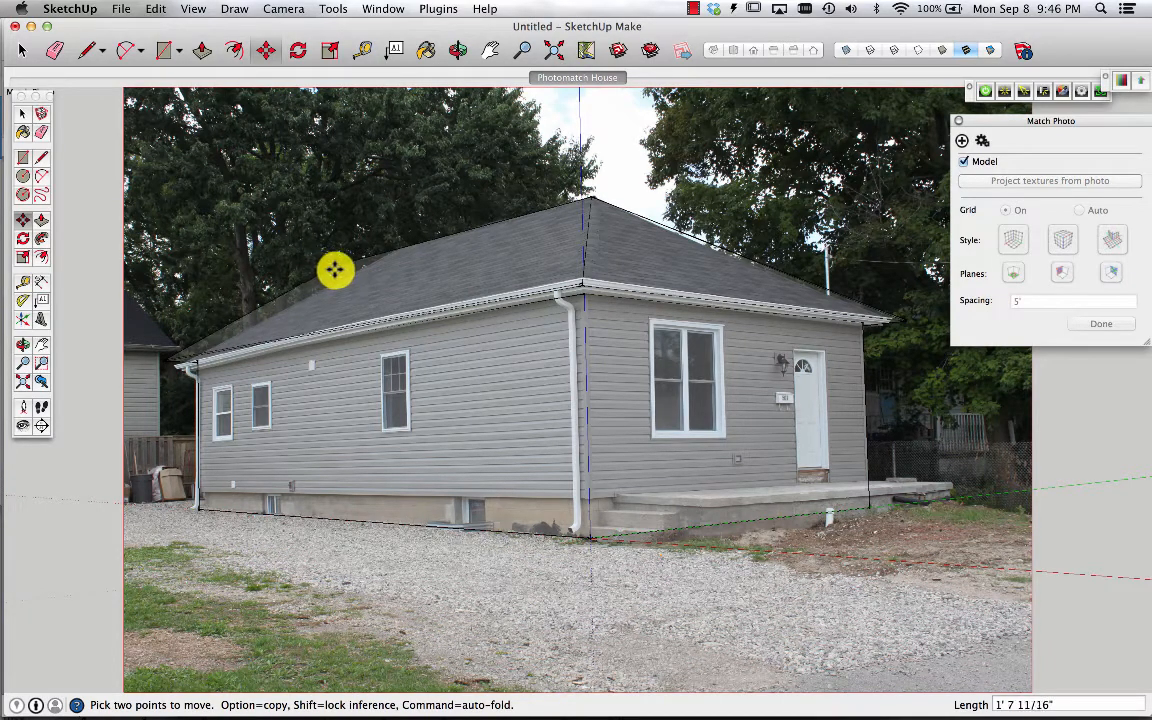
click(398, 245)
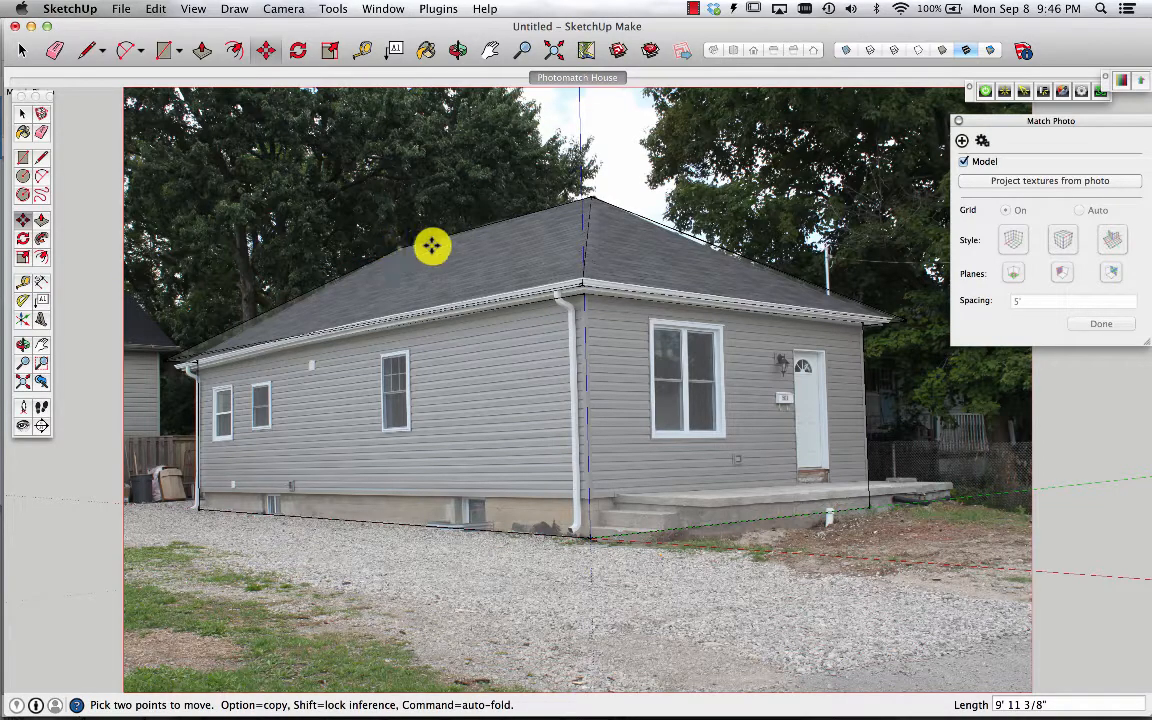
Project the photo textures onto the model again, overwriting existing materials
click(1043, 181)
click(699, 259)
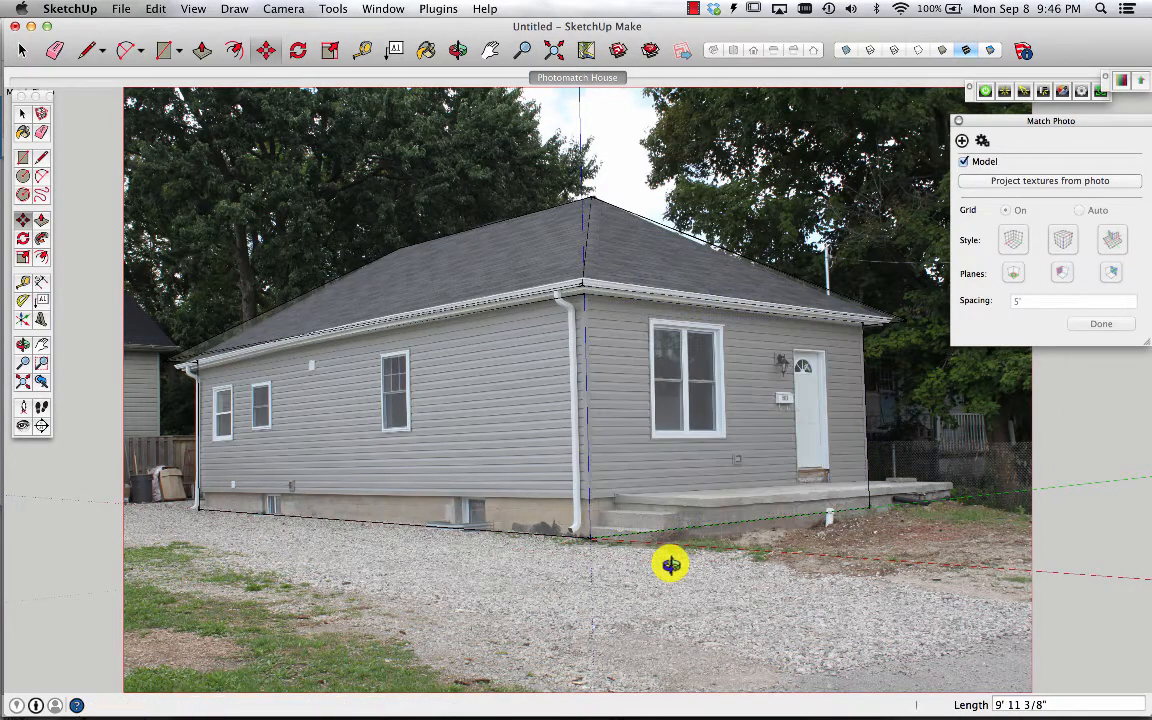
middle_drag(670, 565, 882, 476)
click(610, 80)
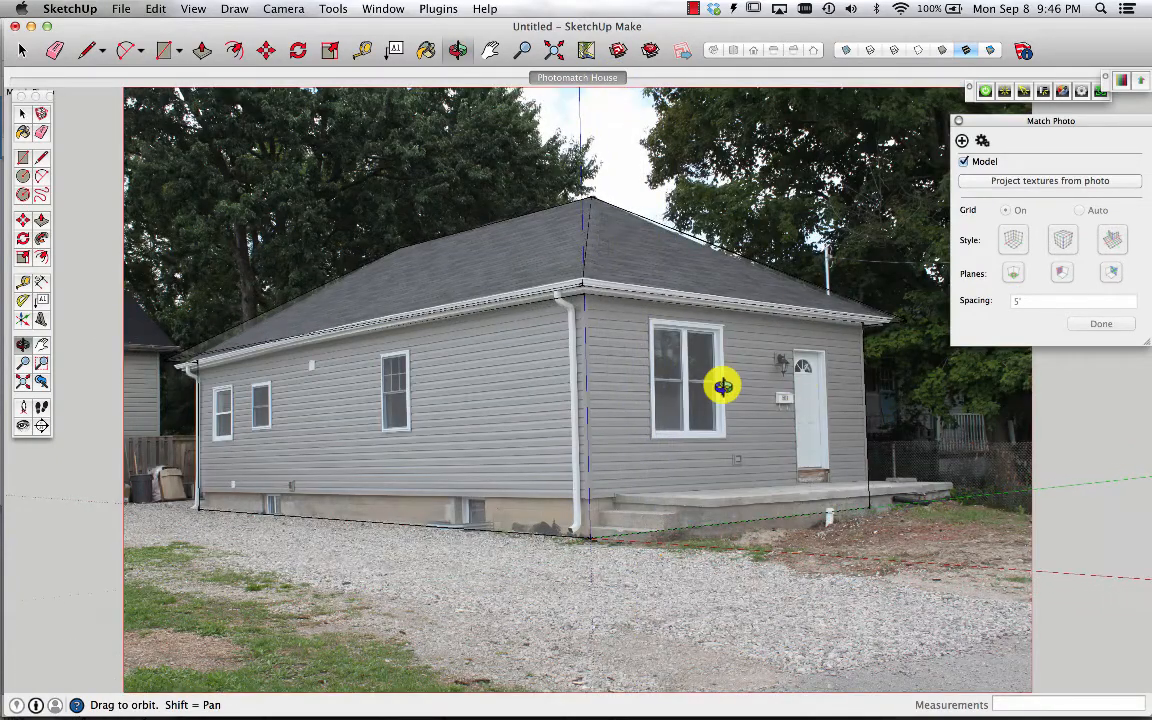
scroll(722, 473, up, 5)
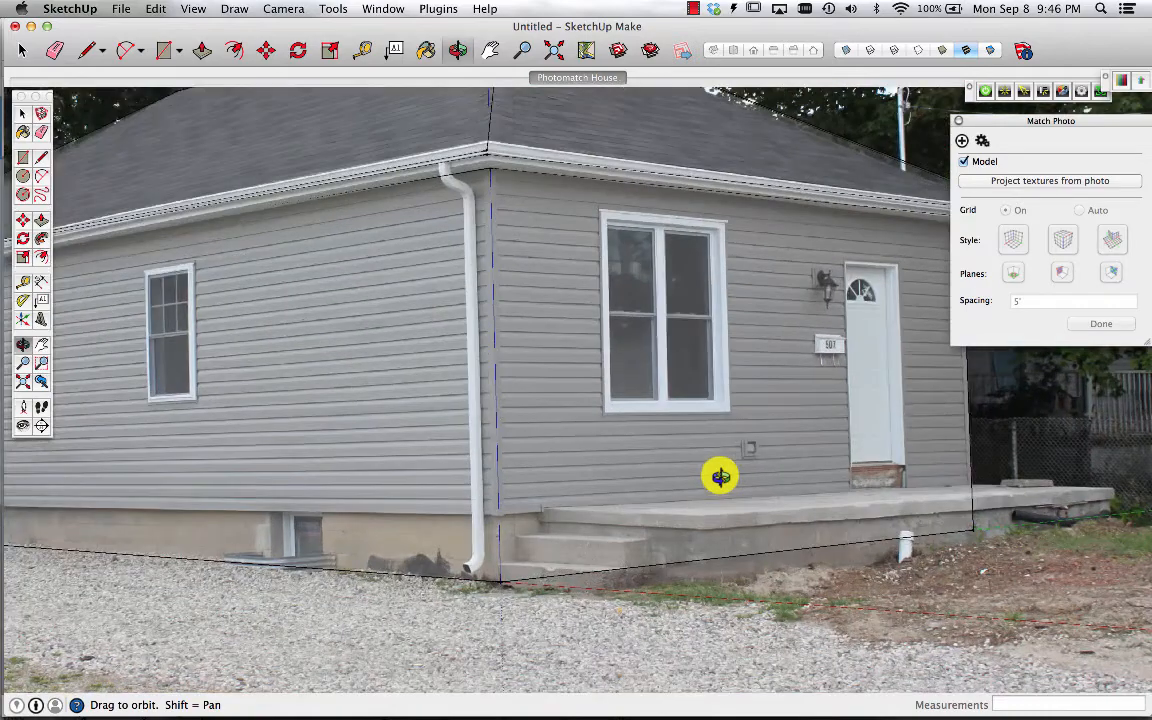
Outline the two front steps on the porch's front face with a rectangle and lines traced over the photo
click(23, 158)
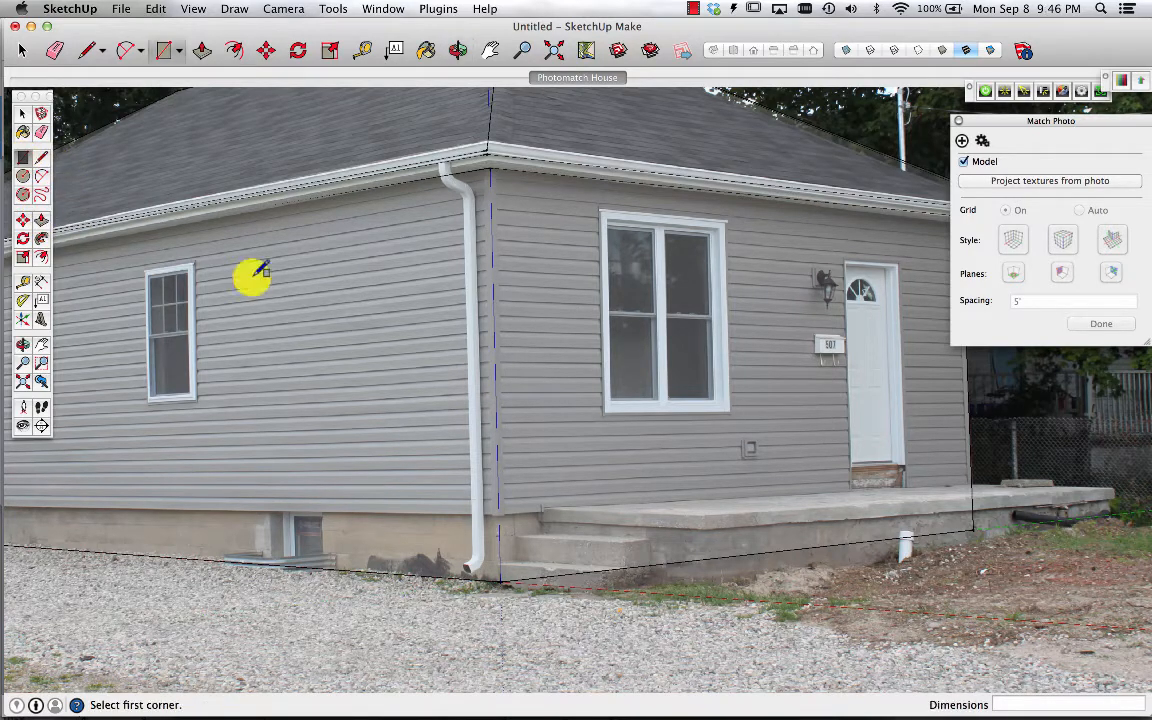
click(546, 507)
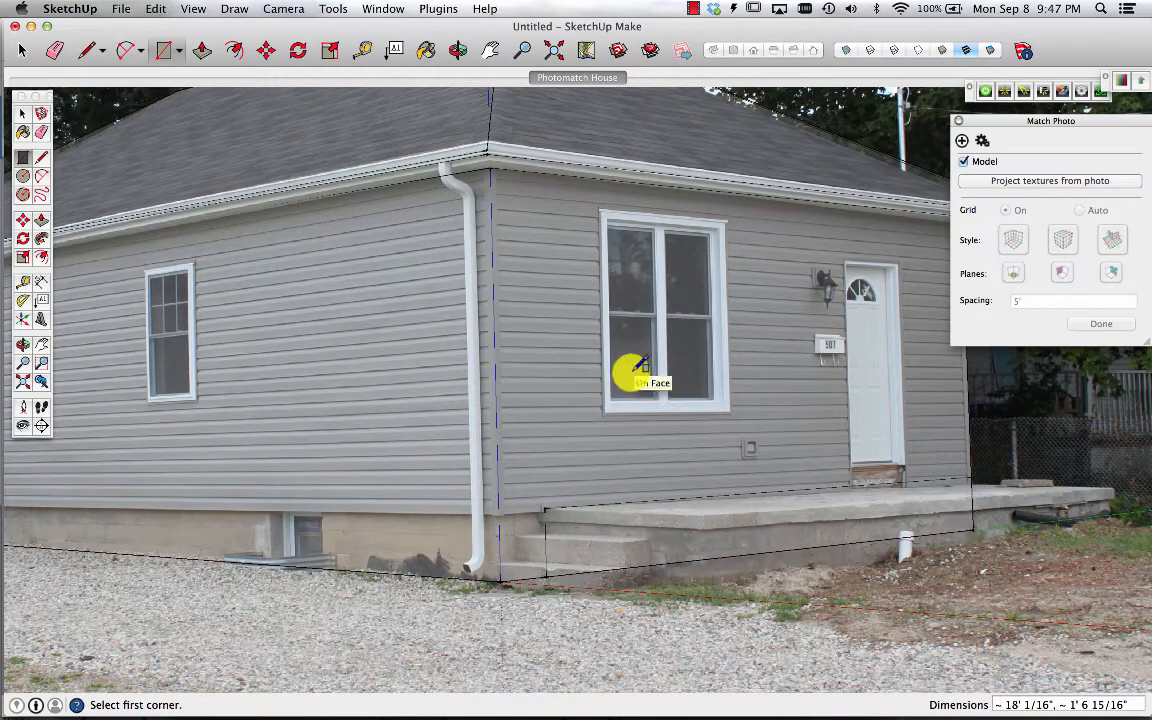
click(40, 158)
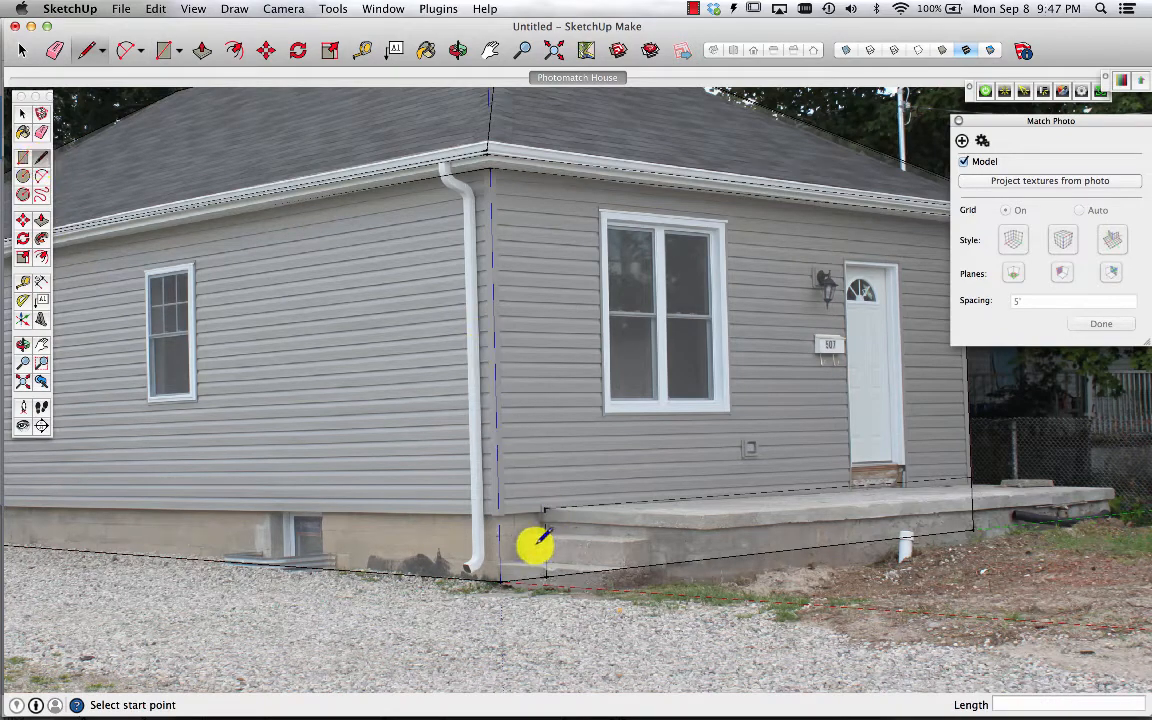
scroll(535, 545, up, 5)
scroll(535, 545, up, 2)
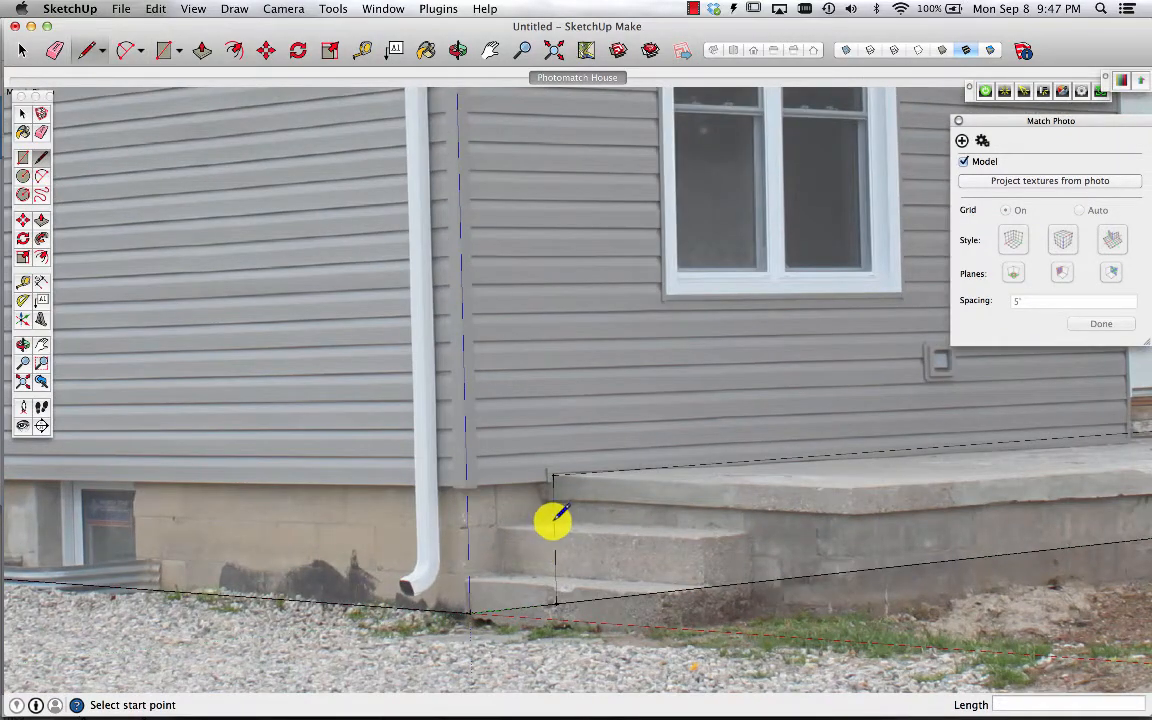
click(496, 525)
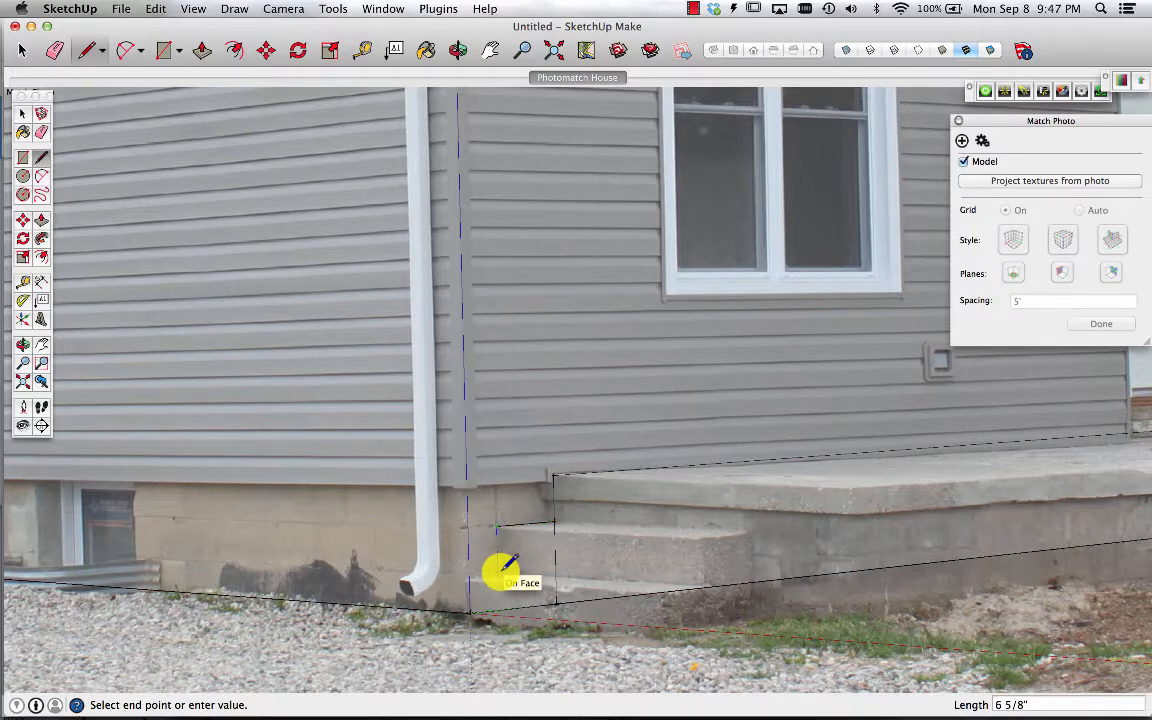
key(super+z)
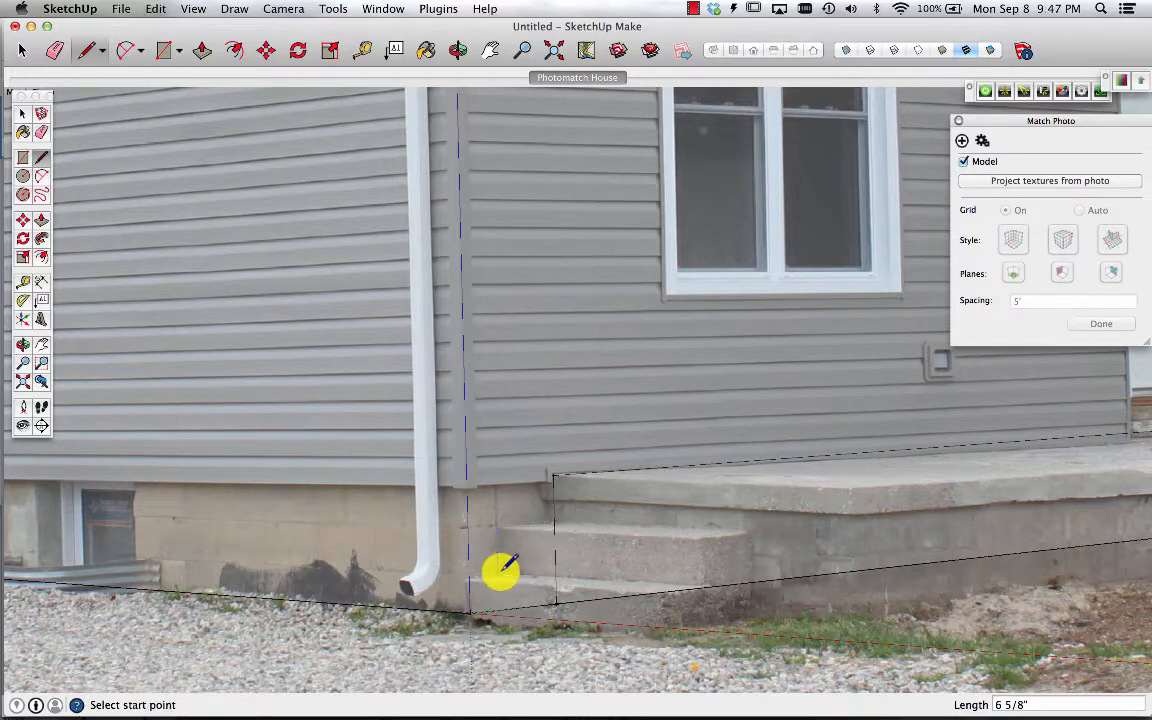
click(555, 521)
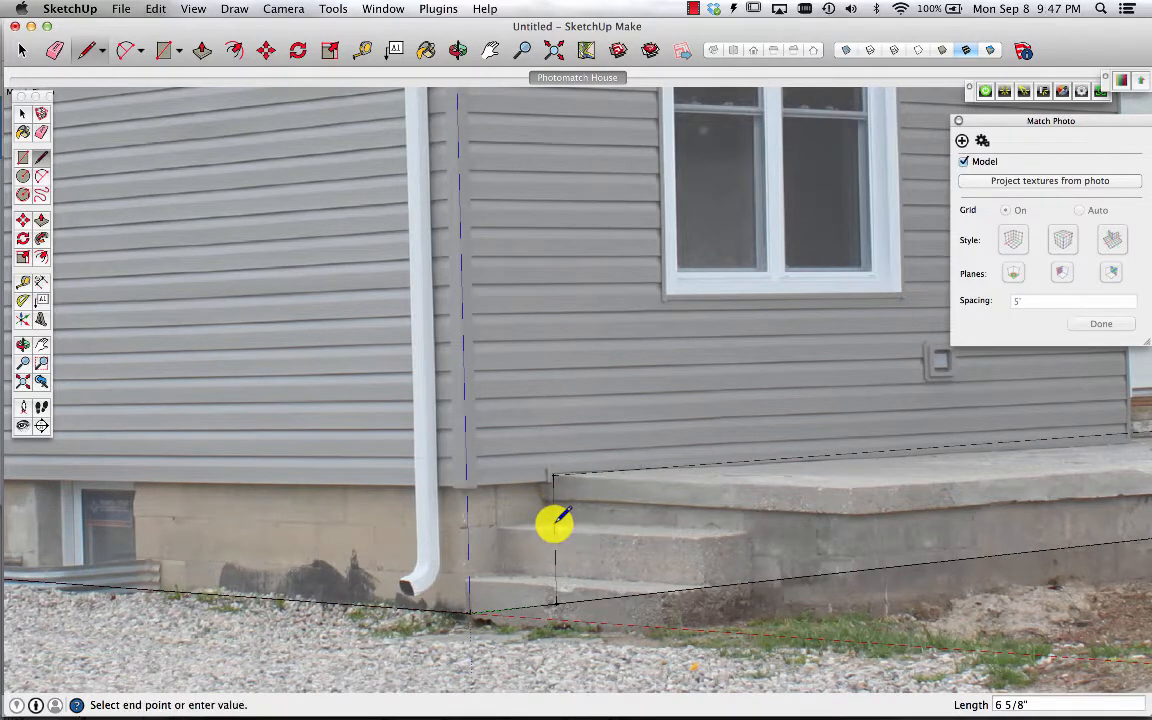
click(502, 526)
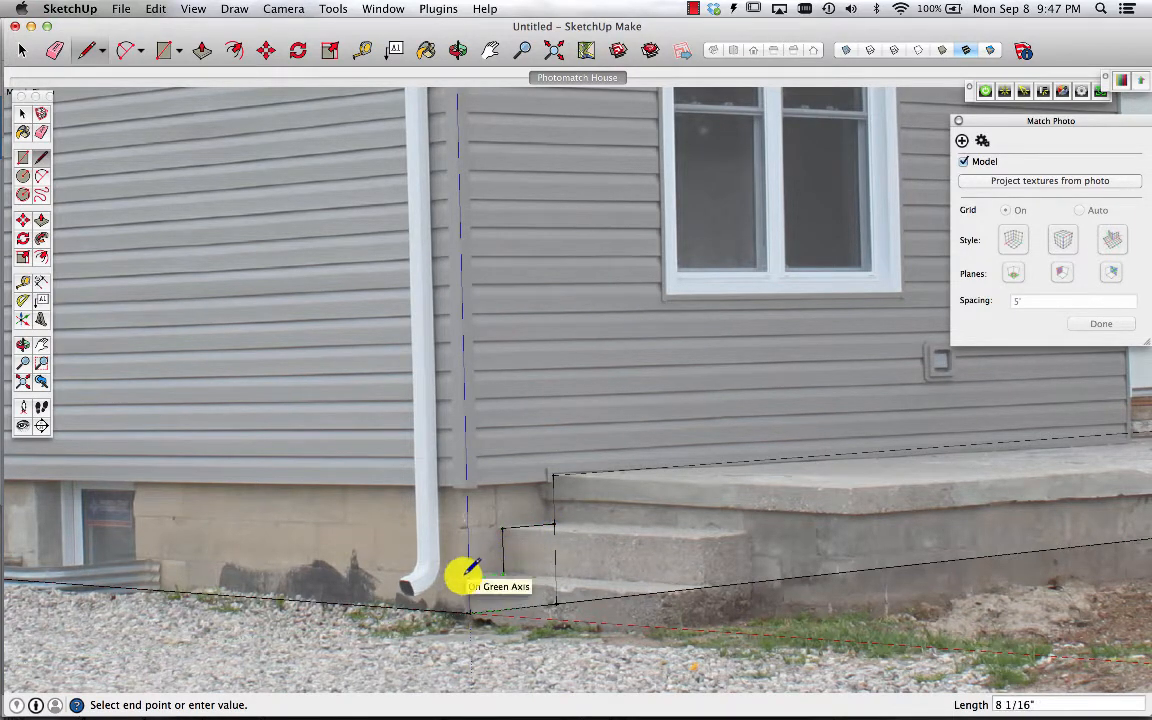
click(470, 575)
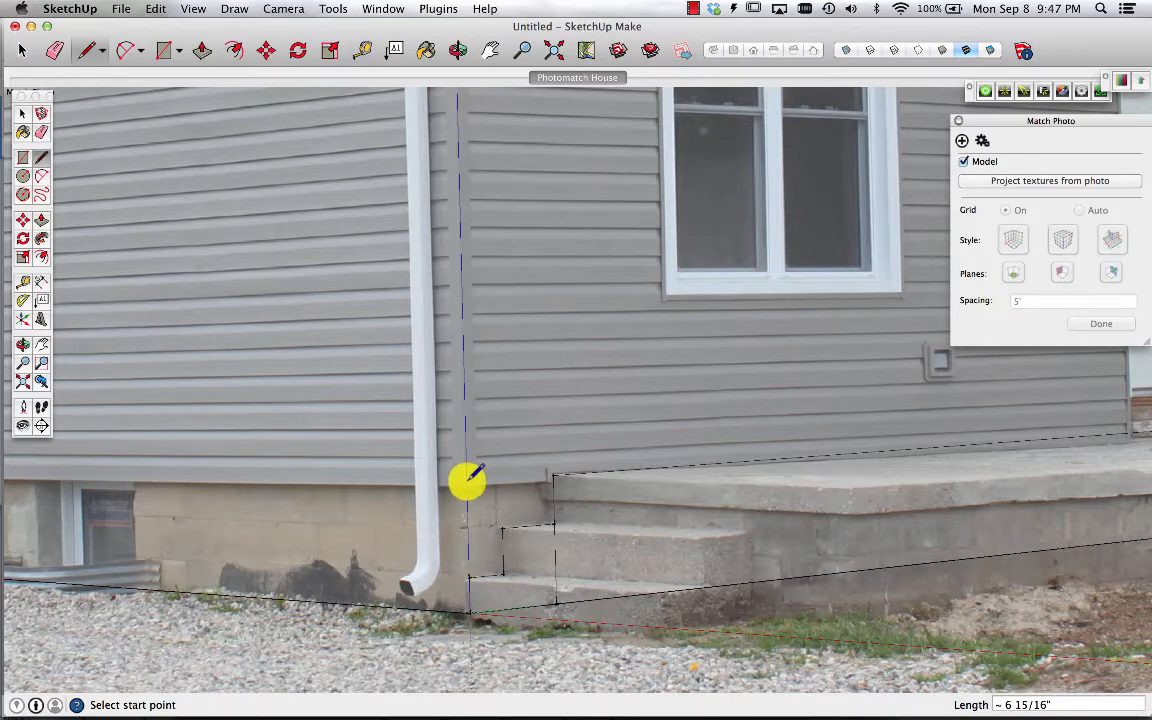
scroll(467, 482, down, 2)
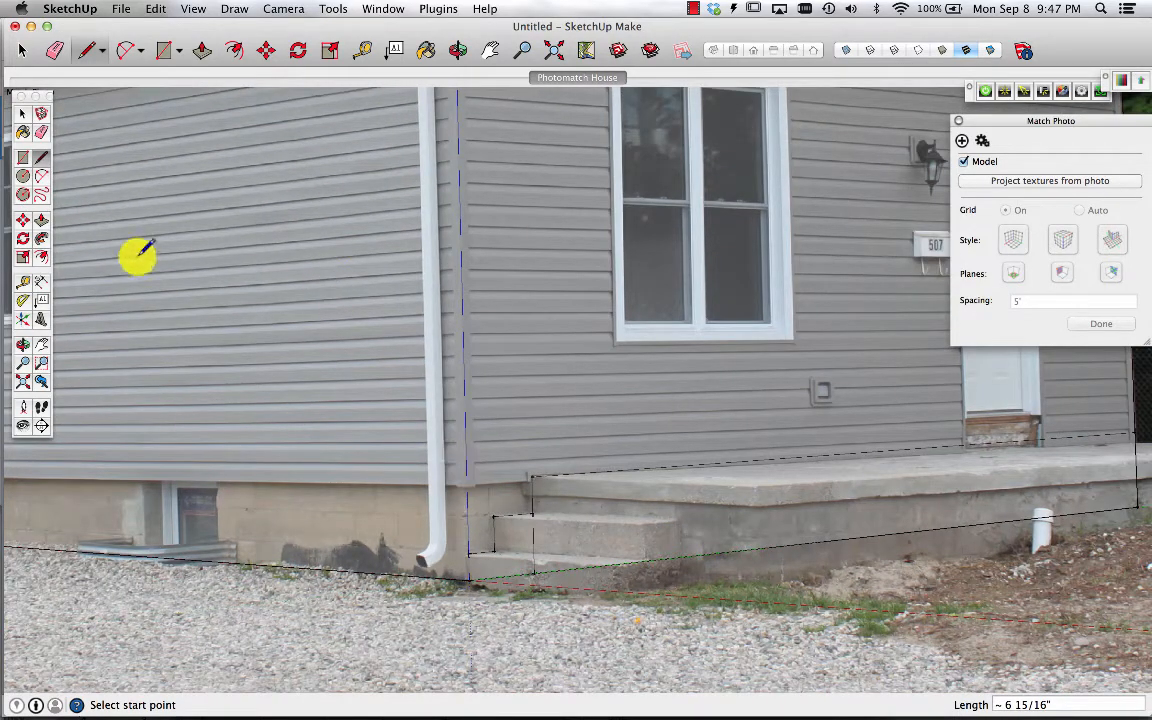
Push/pull the upper and lower step faces to form the two porch steps
click(203, 50)
click(640, 497)
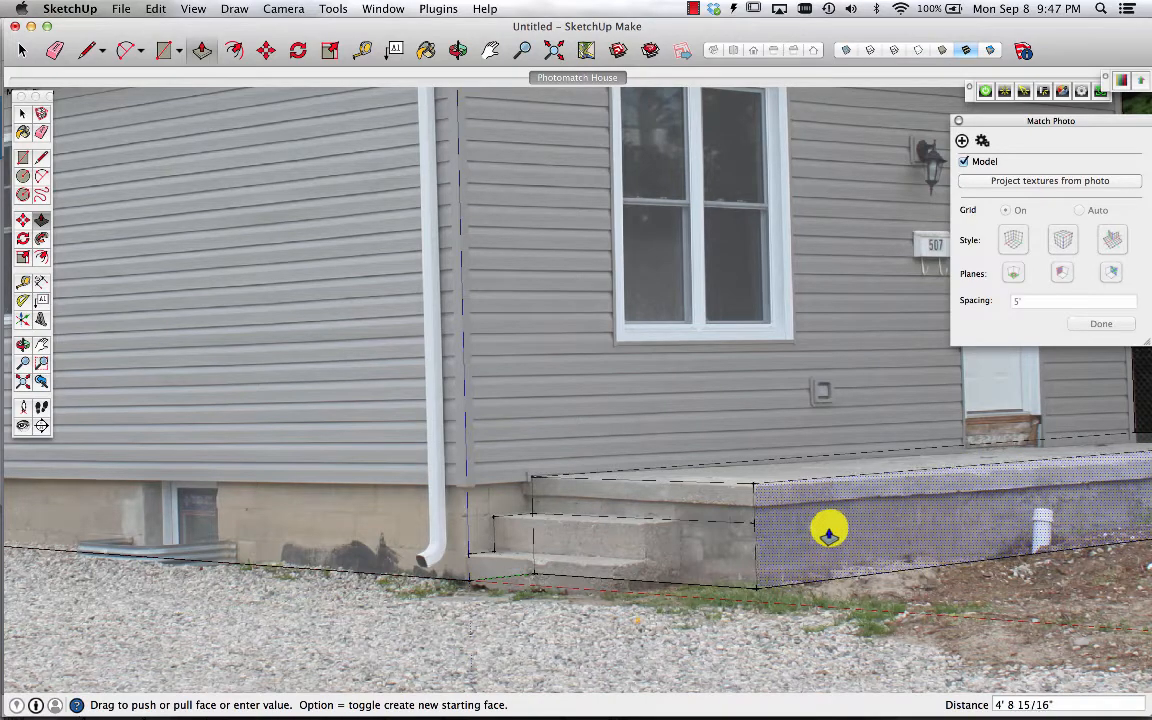
click(830, 533)
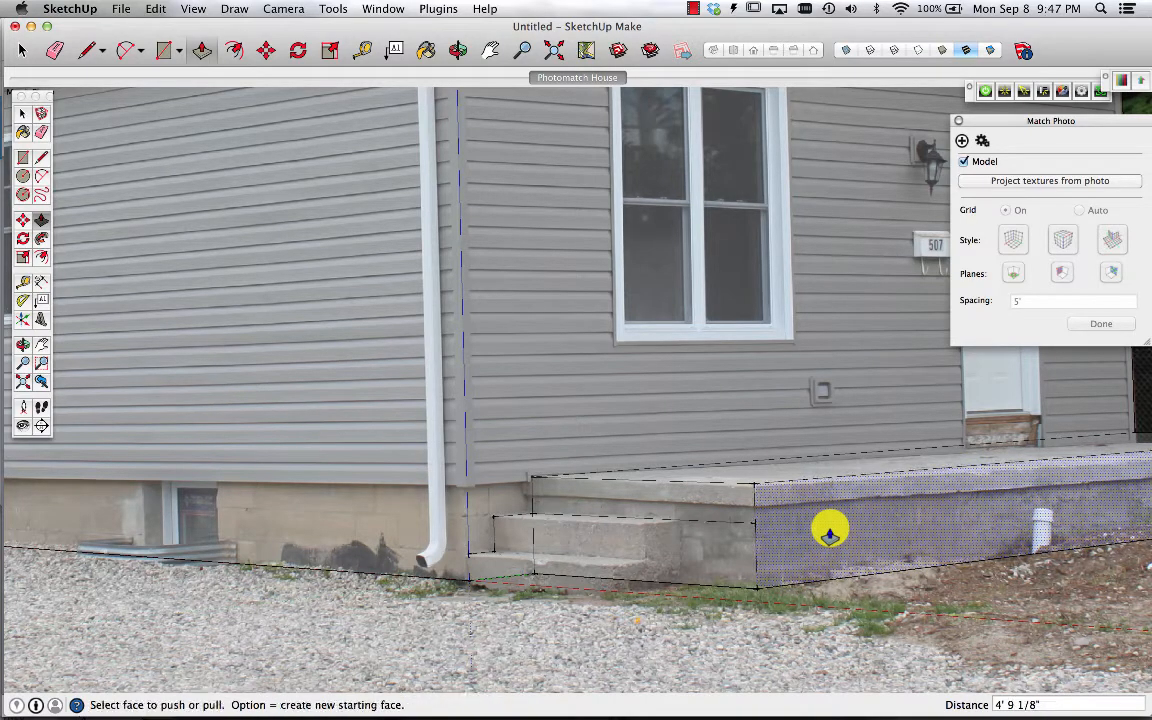
click(508, 537)
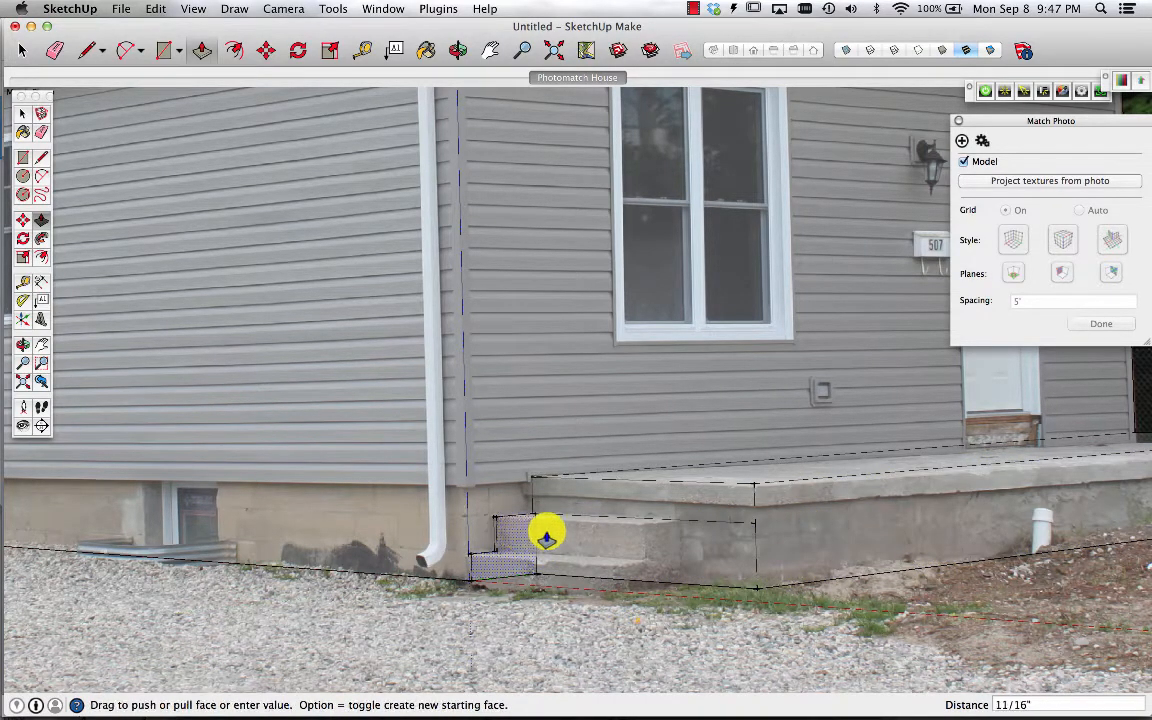
click(659, 540)
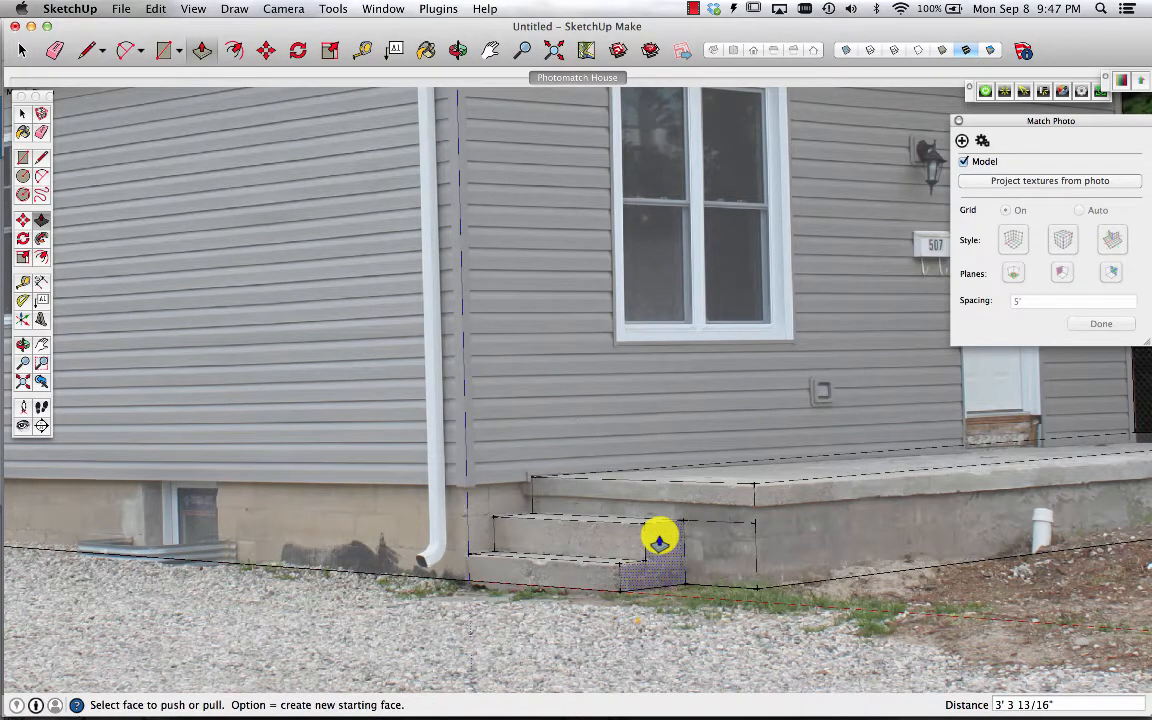
Project the photo textures onto the model again, overwriting existing materials, and orbit to inspect the textured steps
click(1049, 181)
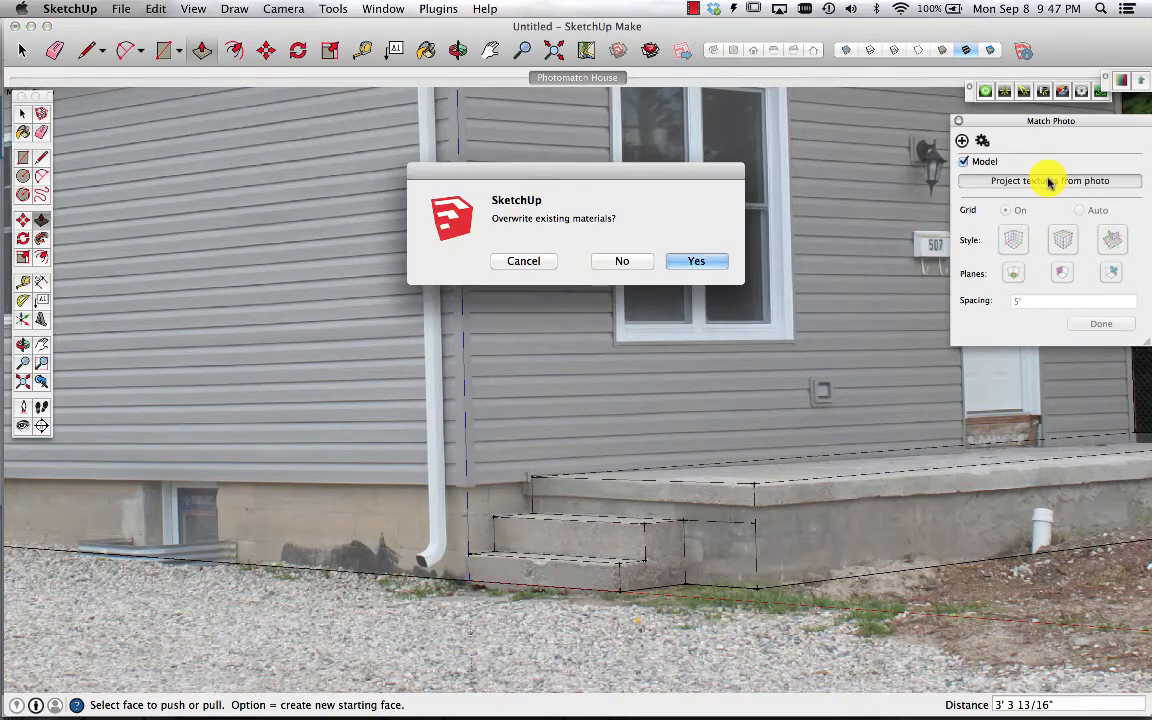
click(700, 263)
key(o)
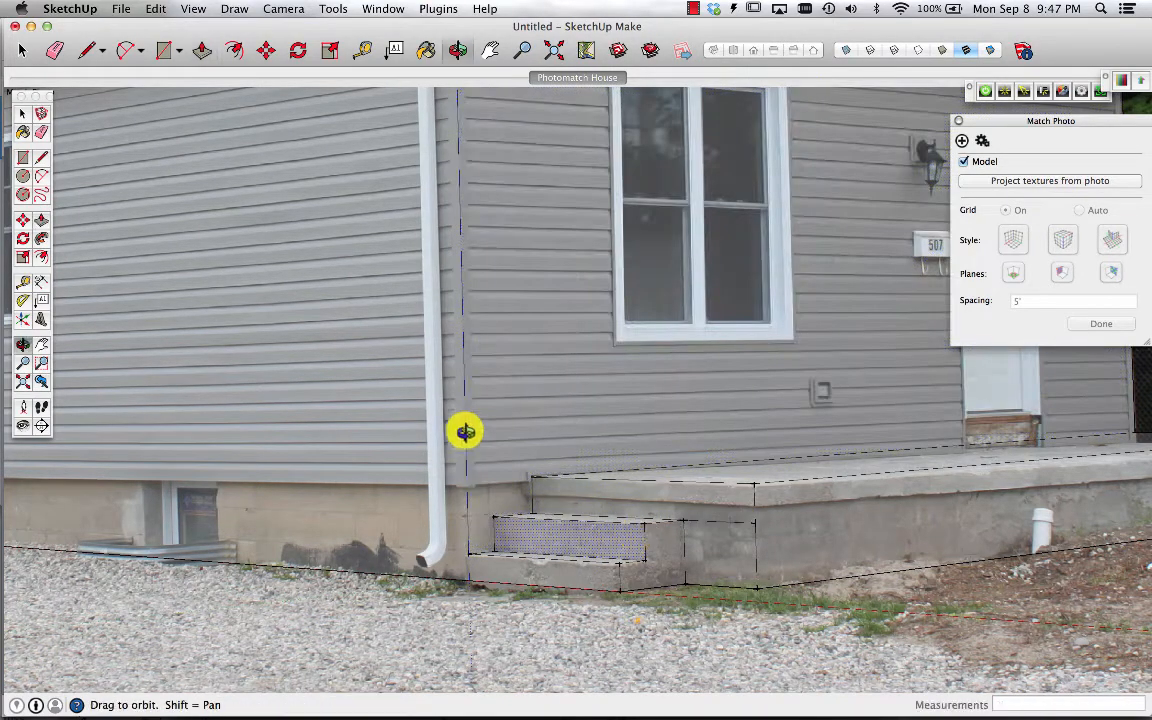
drag(465, 432, 414, 516)
scroll(346, 512, down, 5)
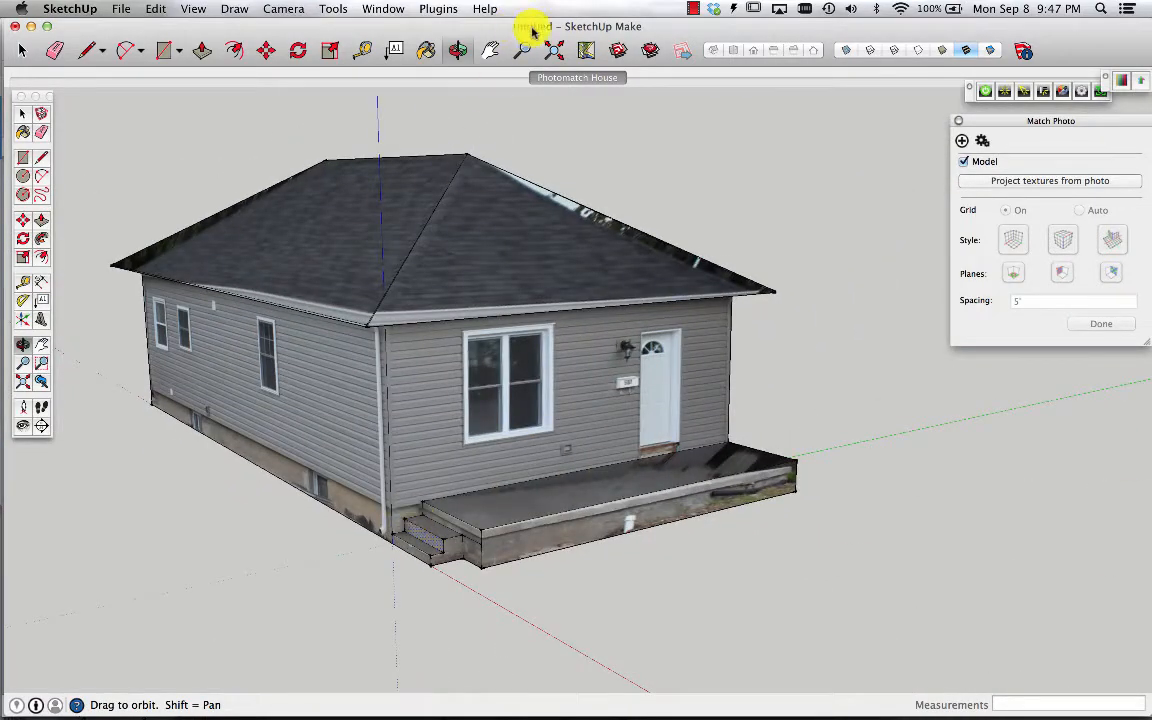
click(560, 80)
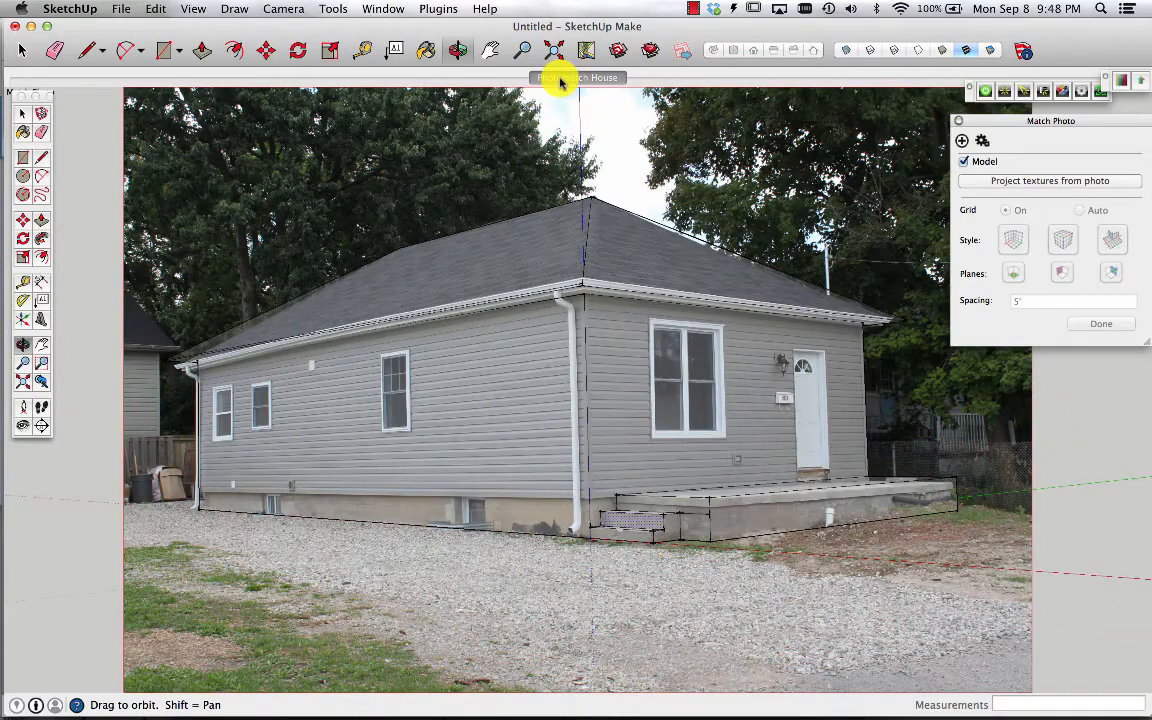
Draw rectangles on the ground plane around the house's base, tracing the yard in the photo, undoing the last one
click(41, 160)
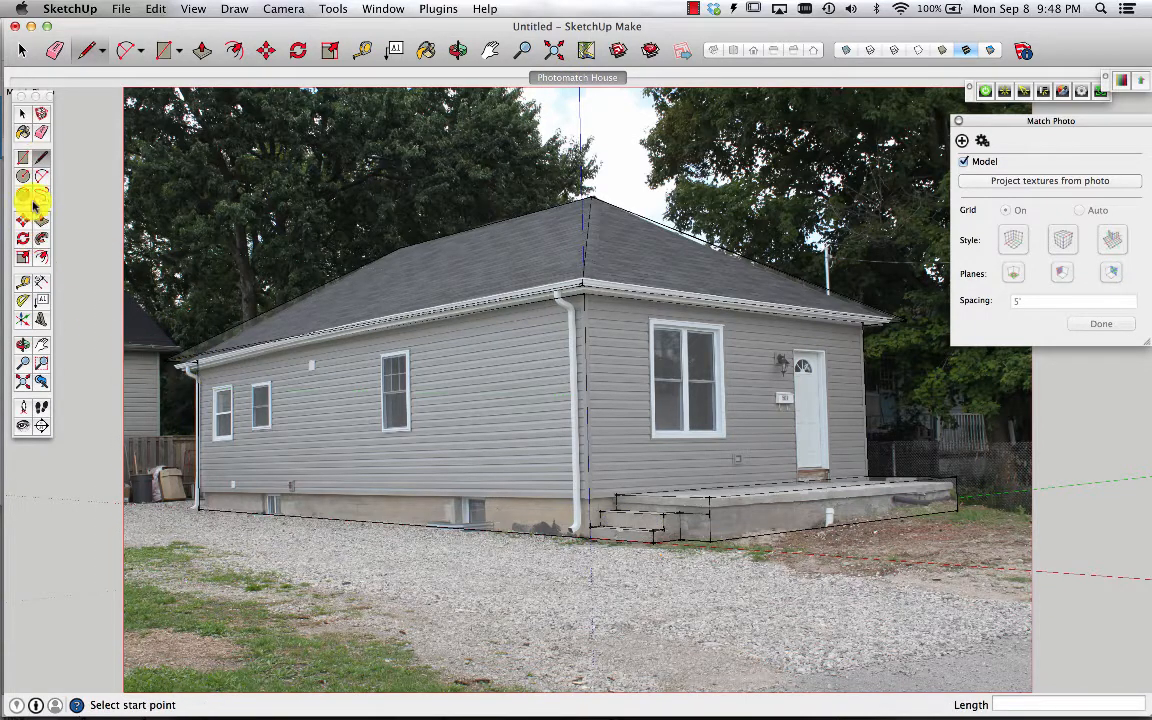
click(23, 157)
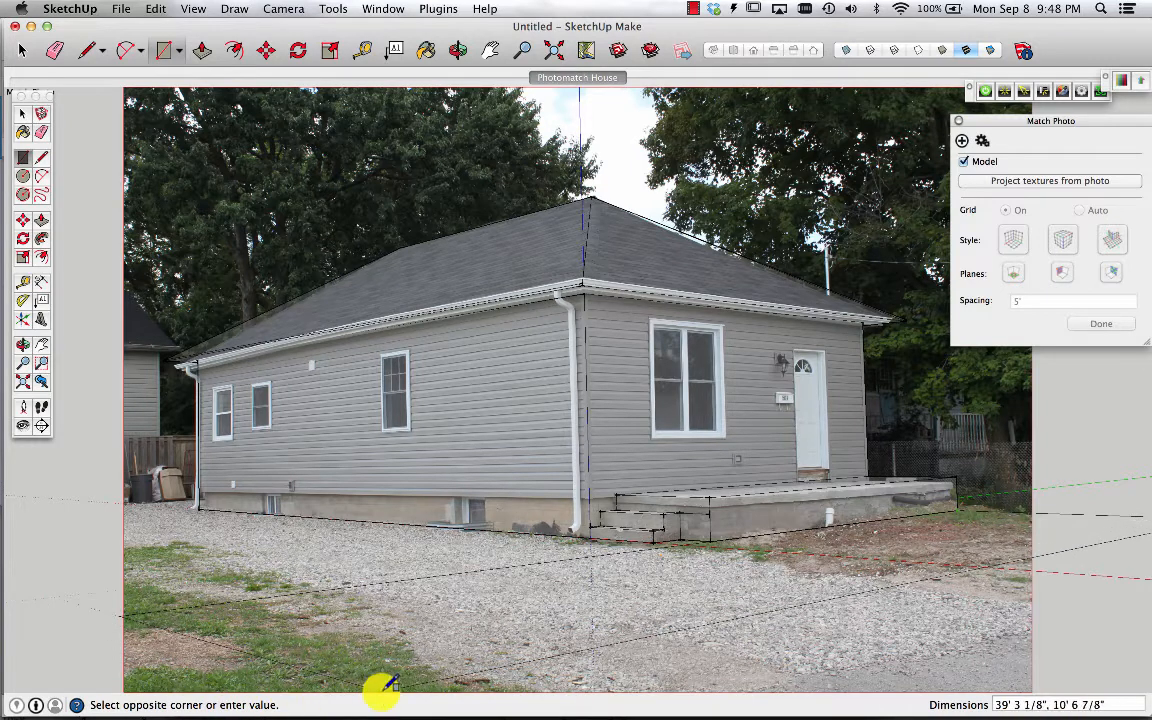
click(470, 686)
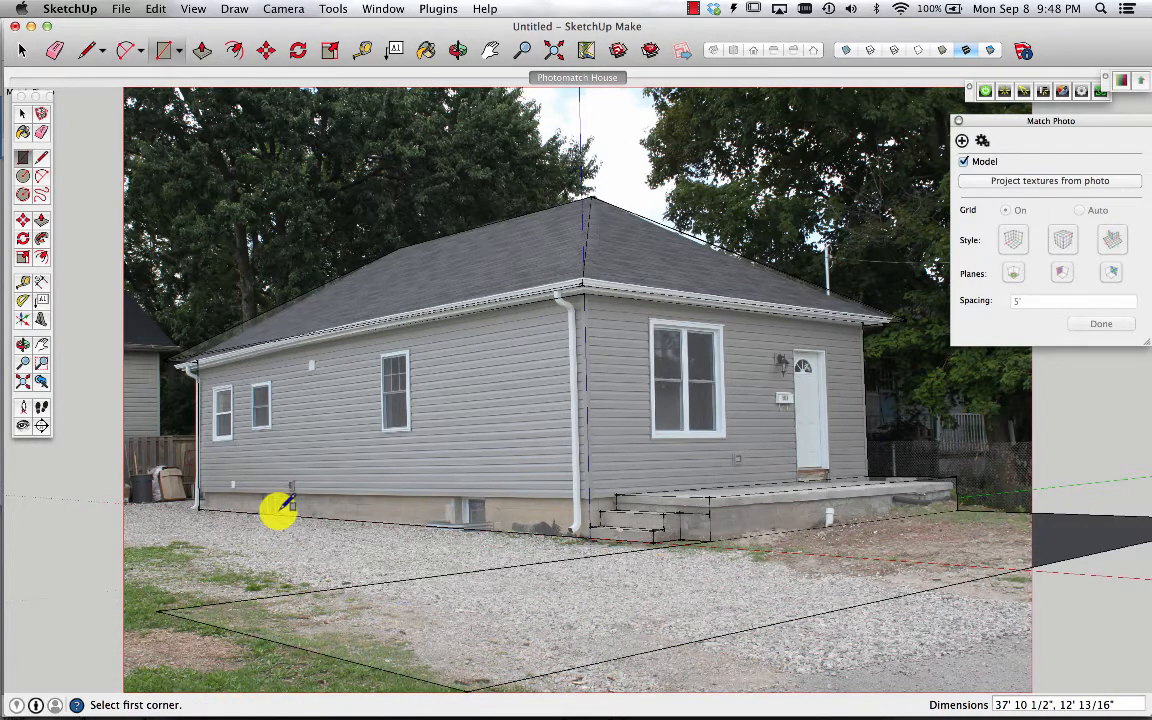
click(203, 505)
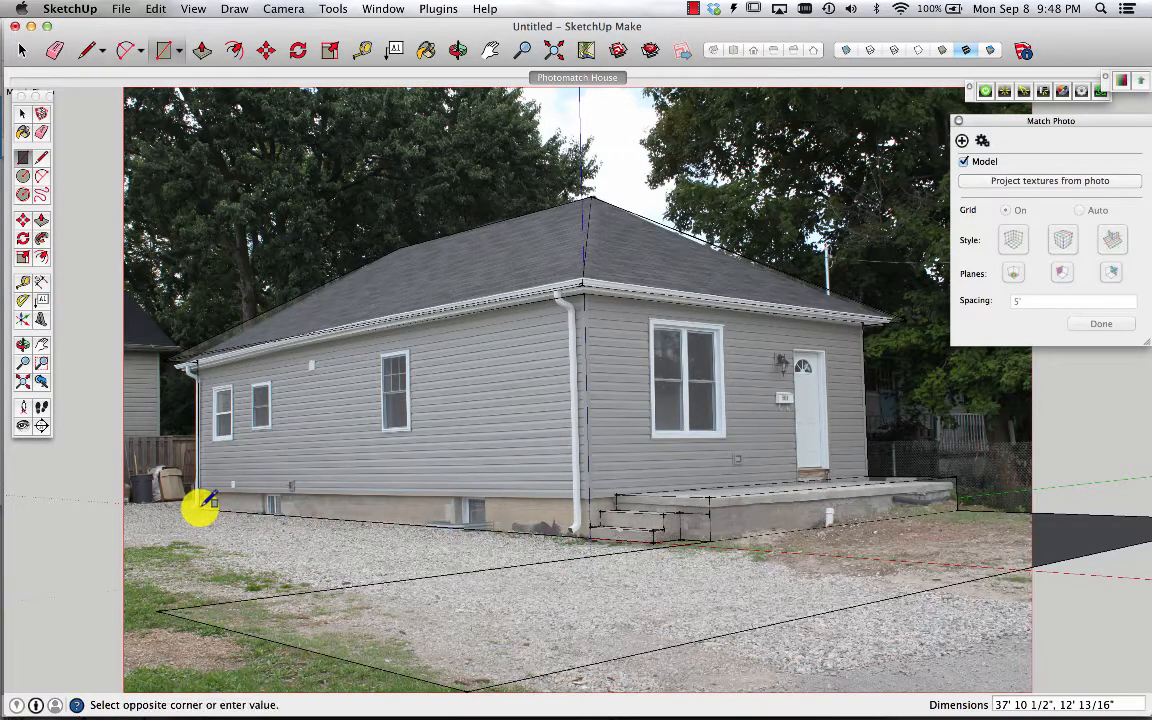
click(160, 610)
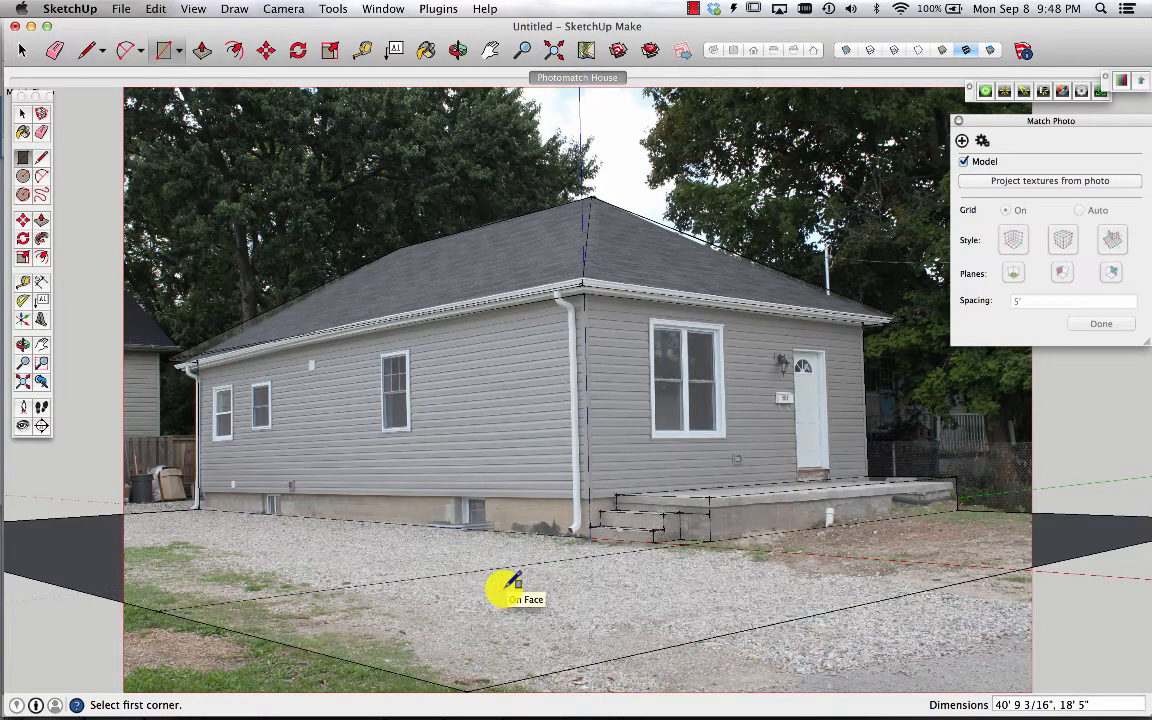
scroll(680, 556, down, 3)
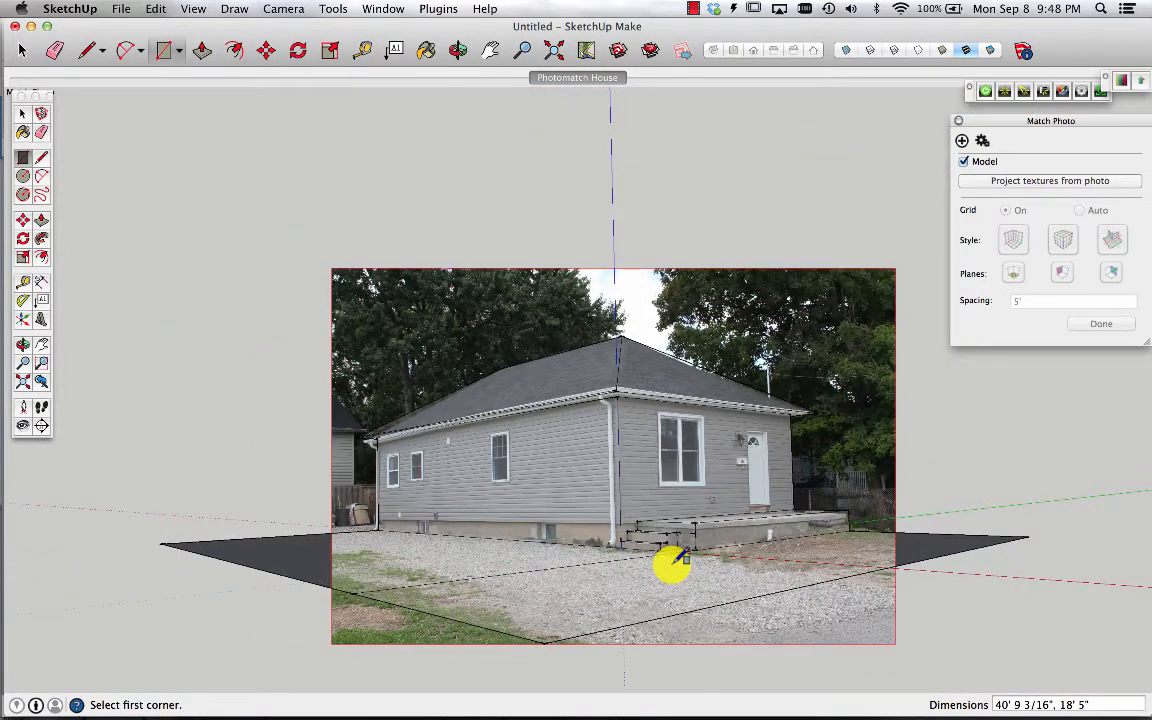
click(548, 640)
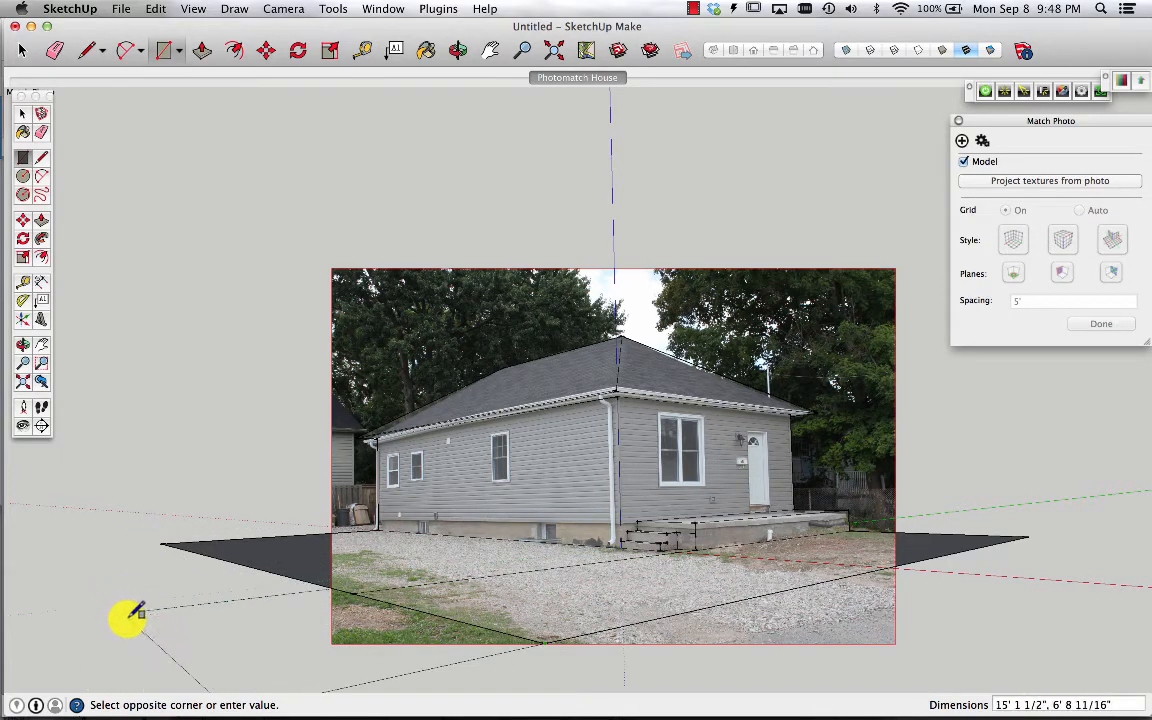
click(238, 604)
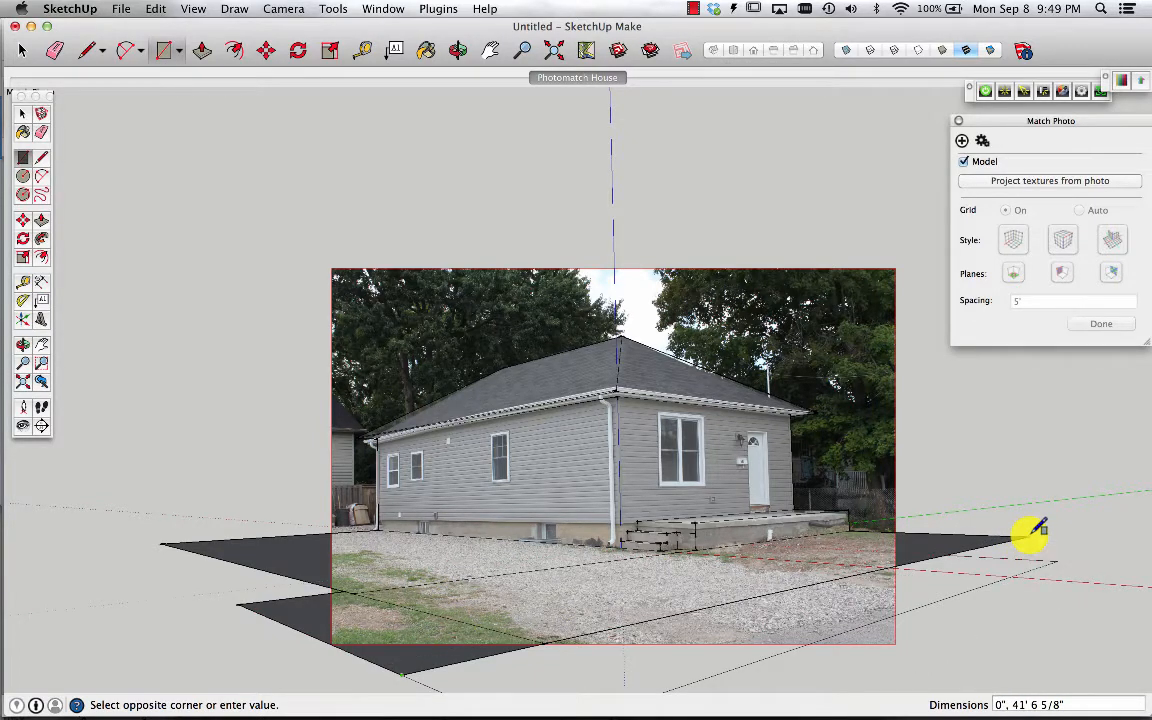
key(super+z)
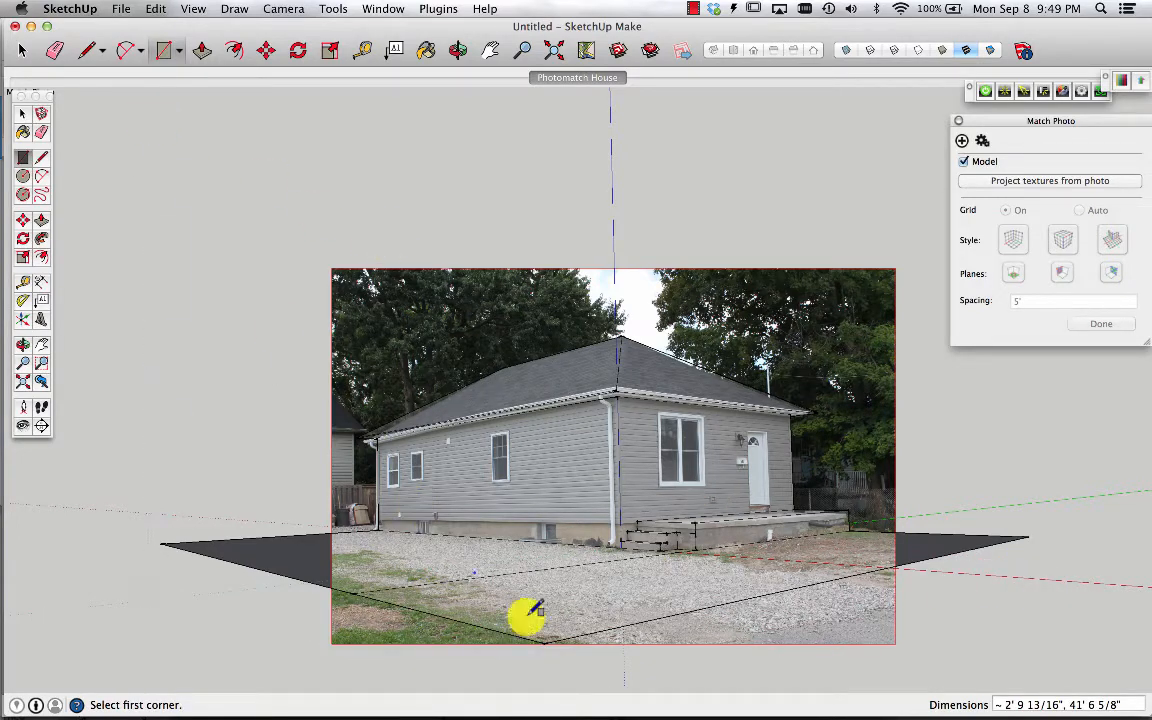
Project the photo textures onto the model and ground, overwriting existing materials, and orbit to inspect the result
click(1016, 184)
click(700, 264)
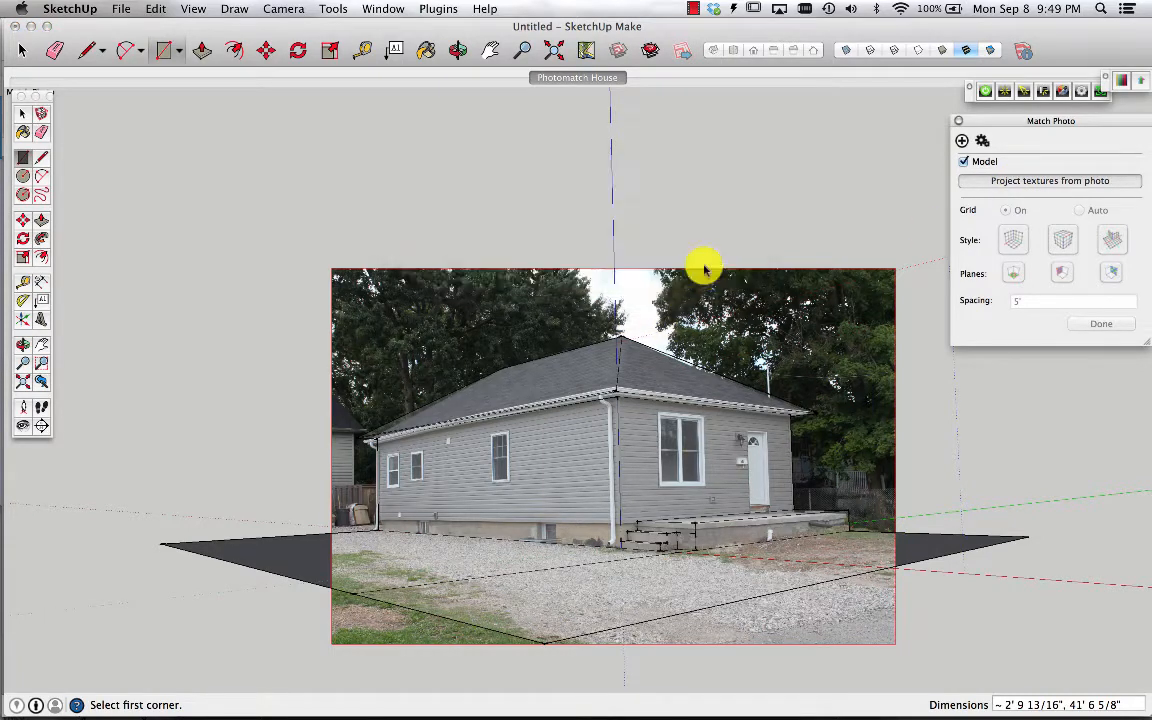
click(694, 262)
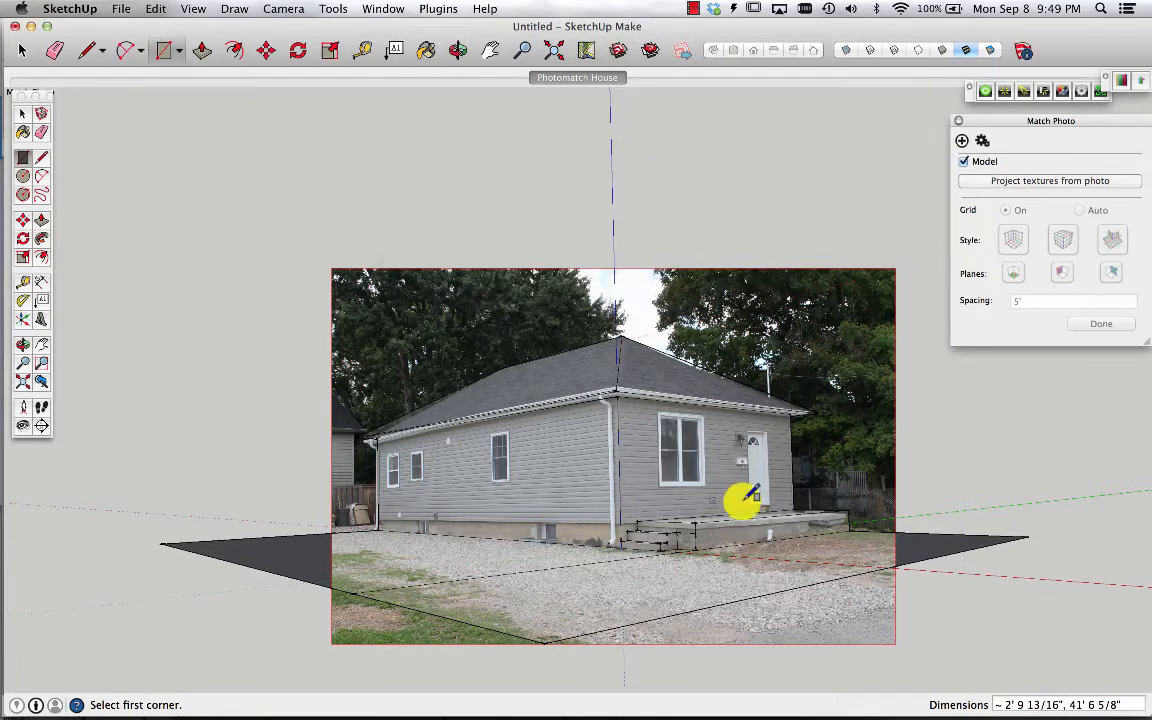
key(o)
drag(776, 452, 634, 594)
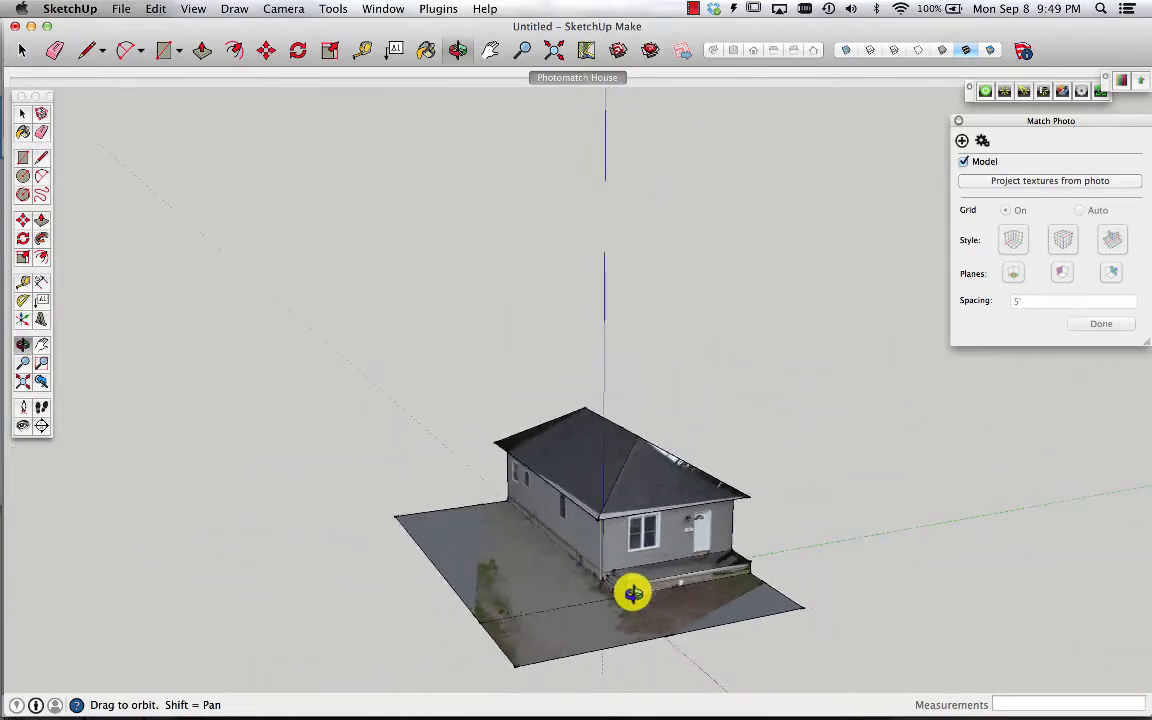
scroll(669, 645, up, 3)
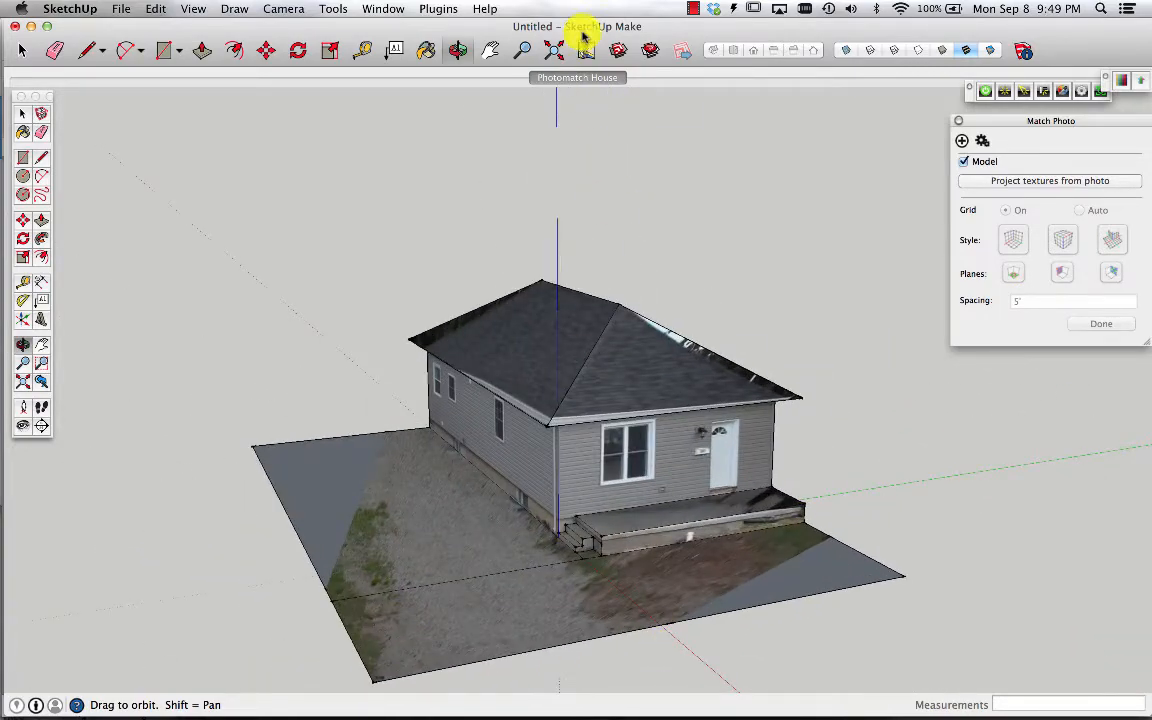
click(576, 77)
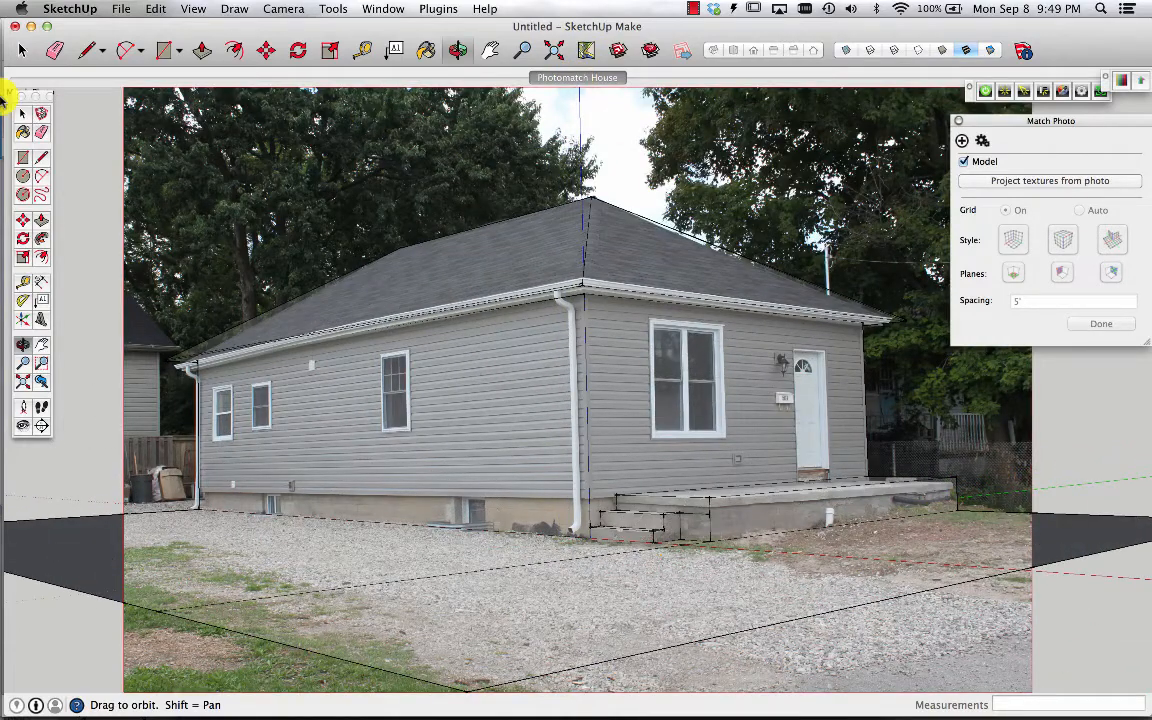
Draw lines and a rectangle on the ground to extend the ground plane toward the front-right beyond the photo
click(41, 158)
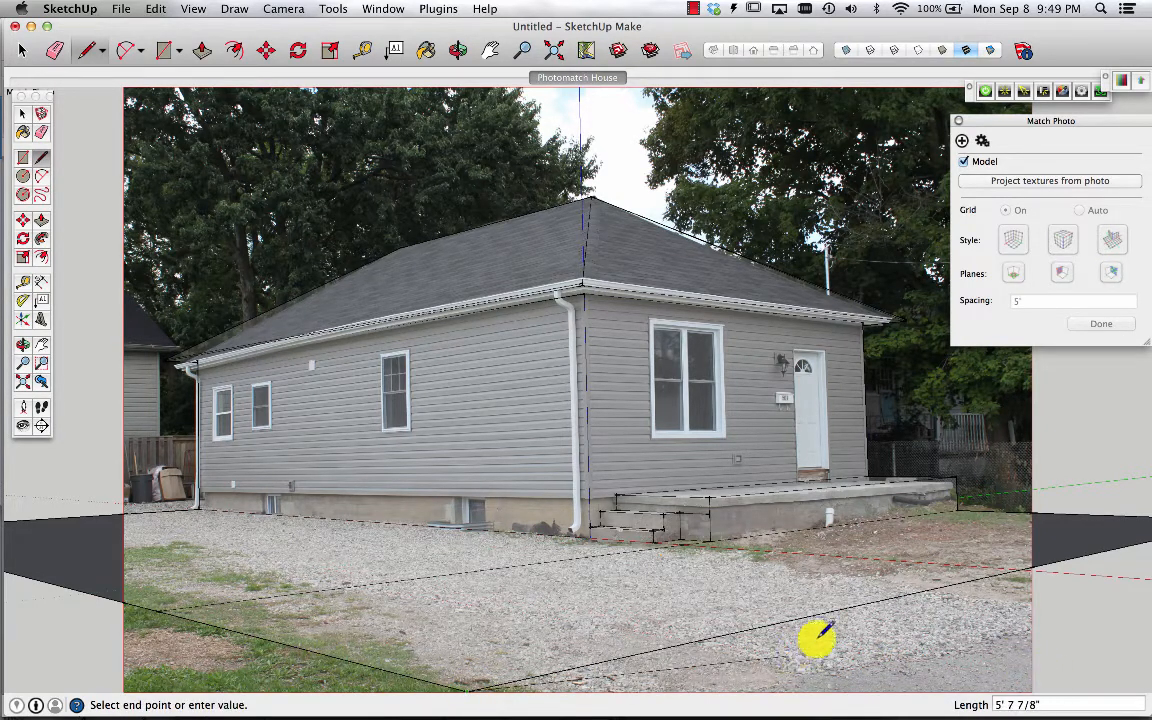
click(950, 611)
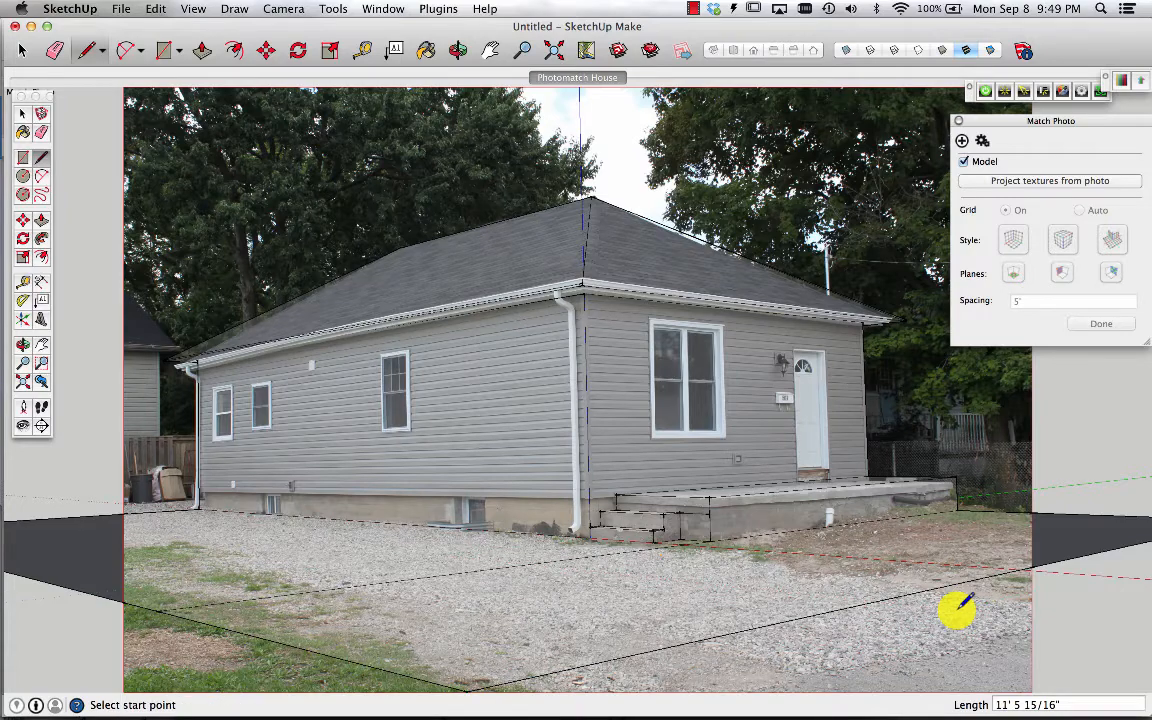
scroll(958, 600, down, 5)
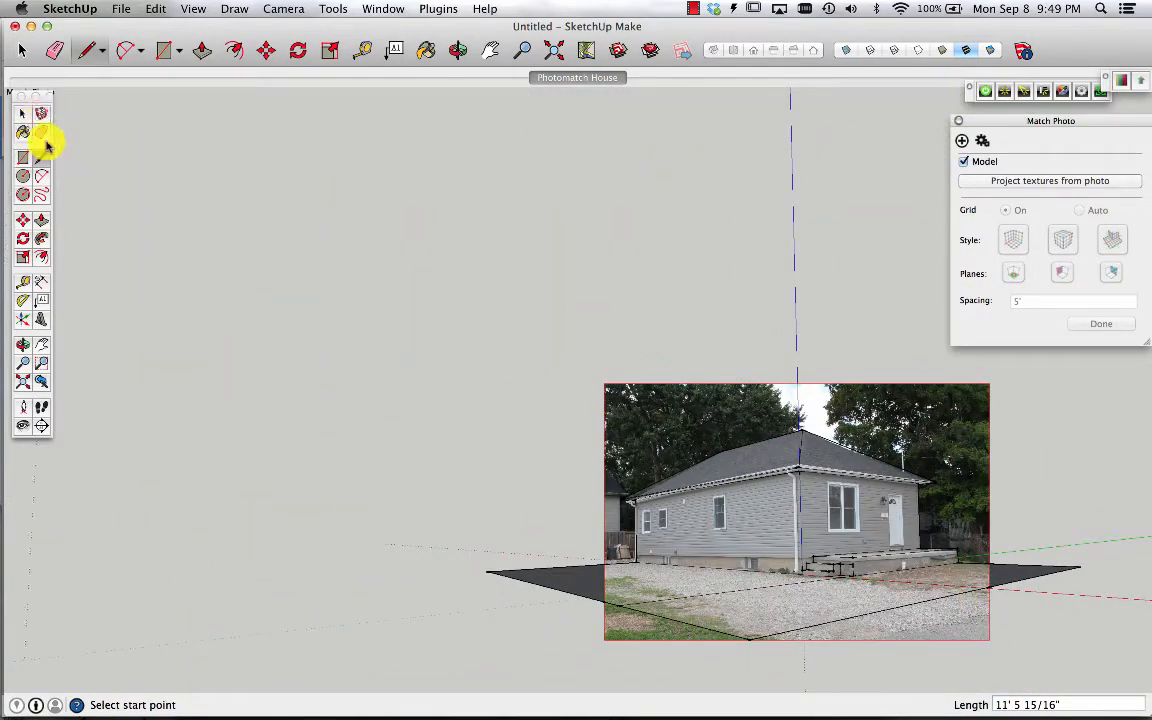
click(750, 638)
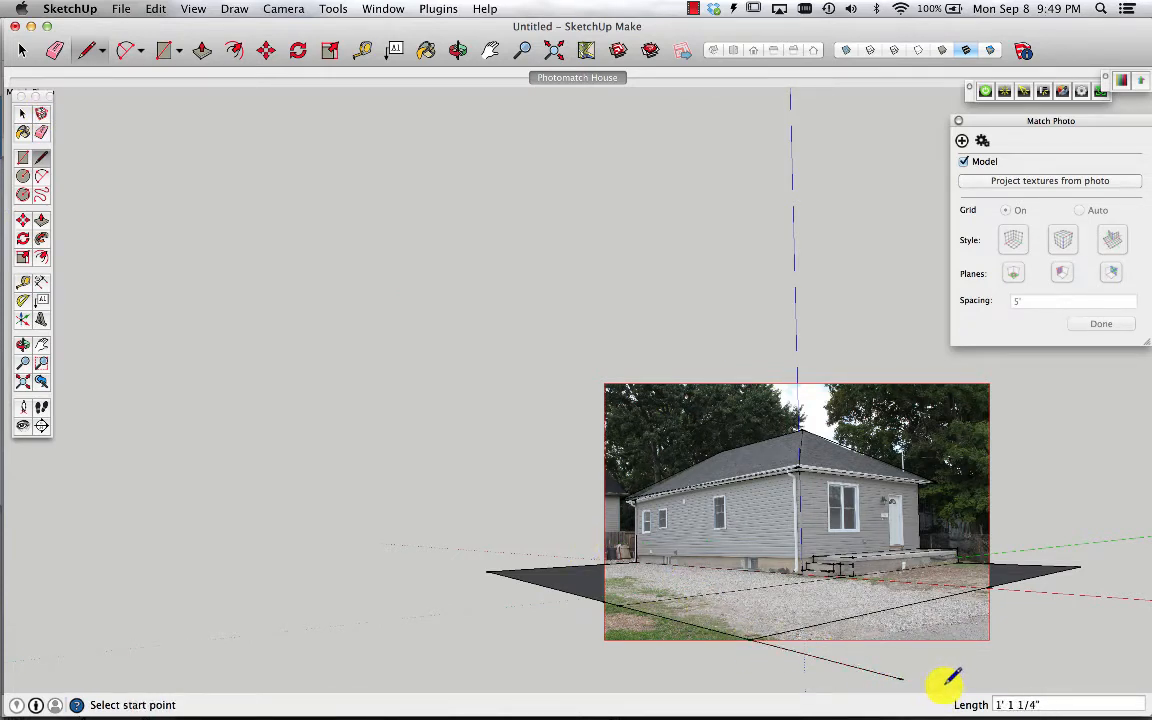
click(23, 158)
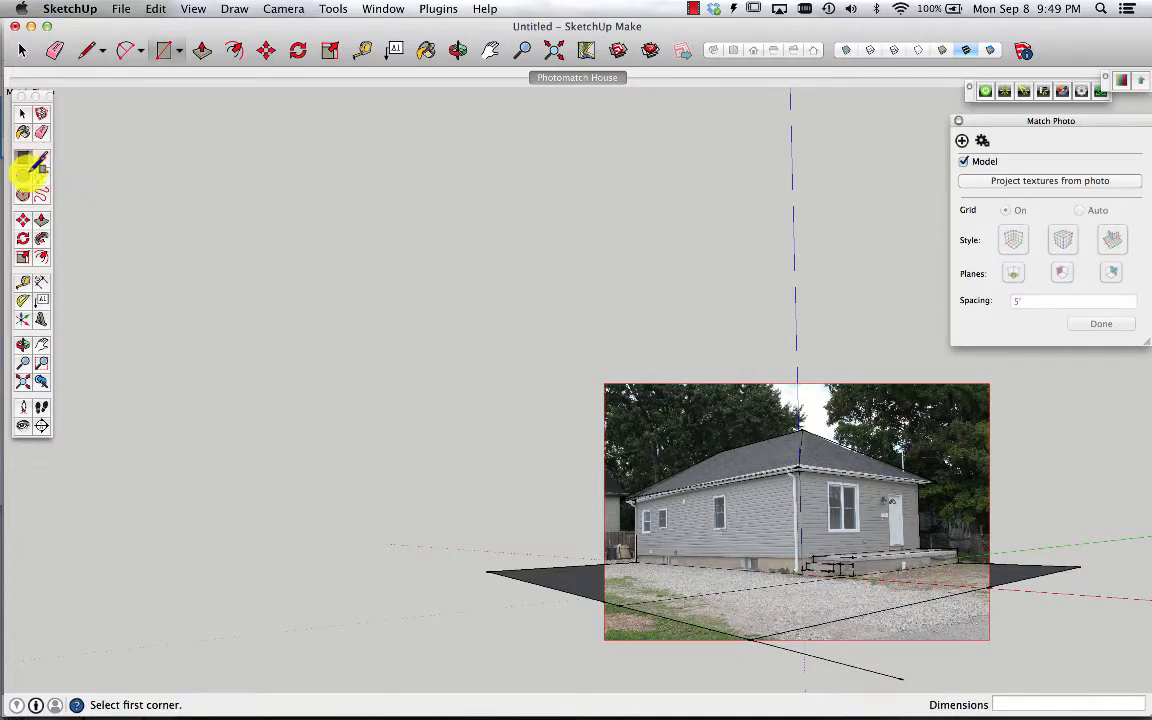
click(903, 676)
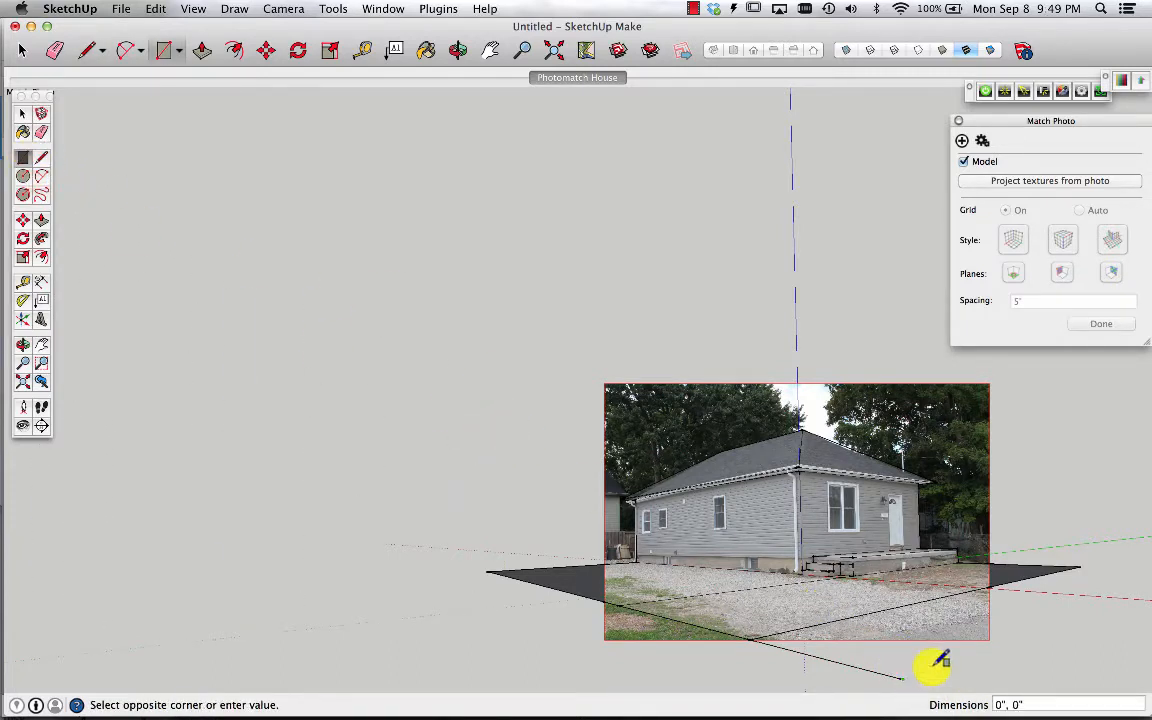
click(1085, 563)
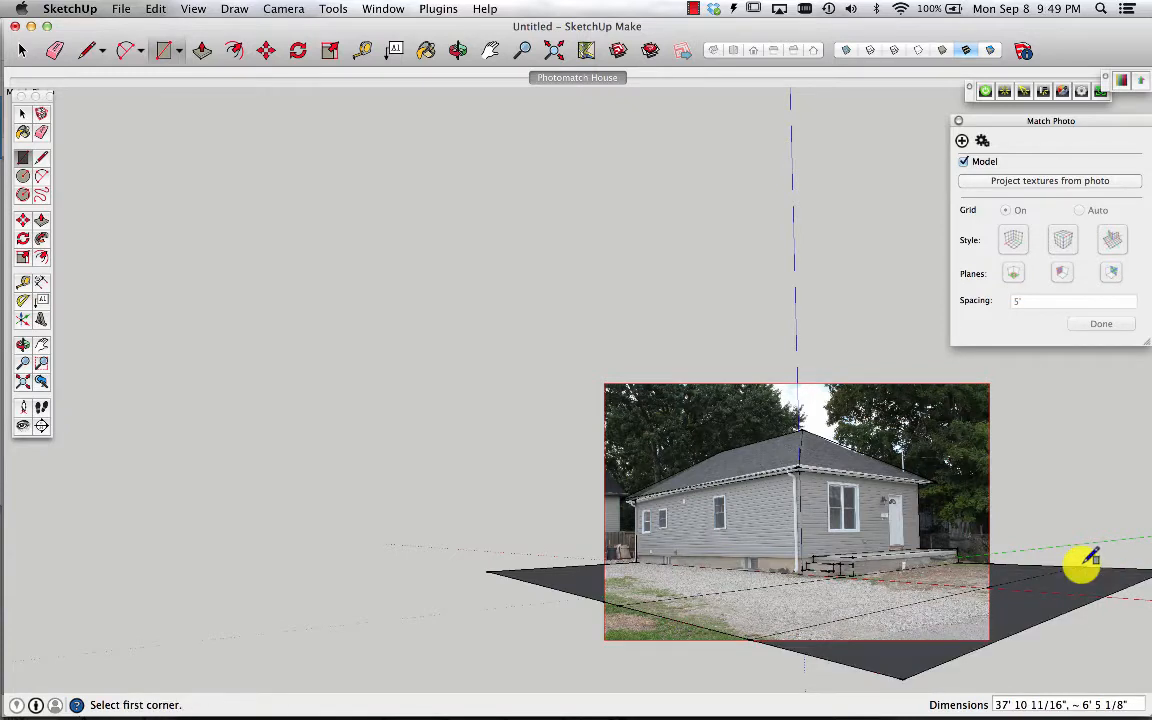
Project the photo textures onto the model, overwriting existing materials and trimming partially visible faces
click(1096, 183)
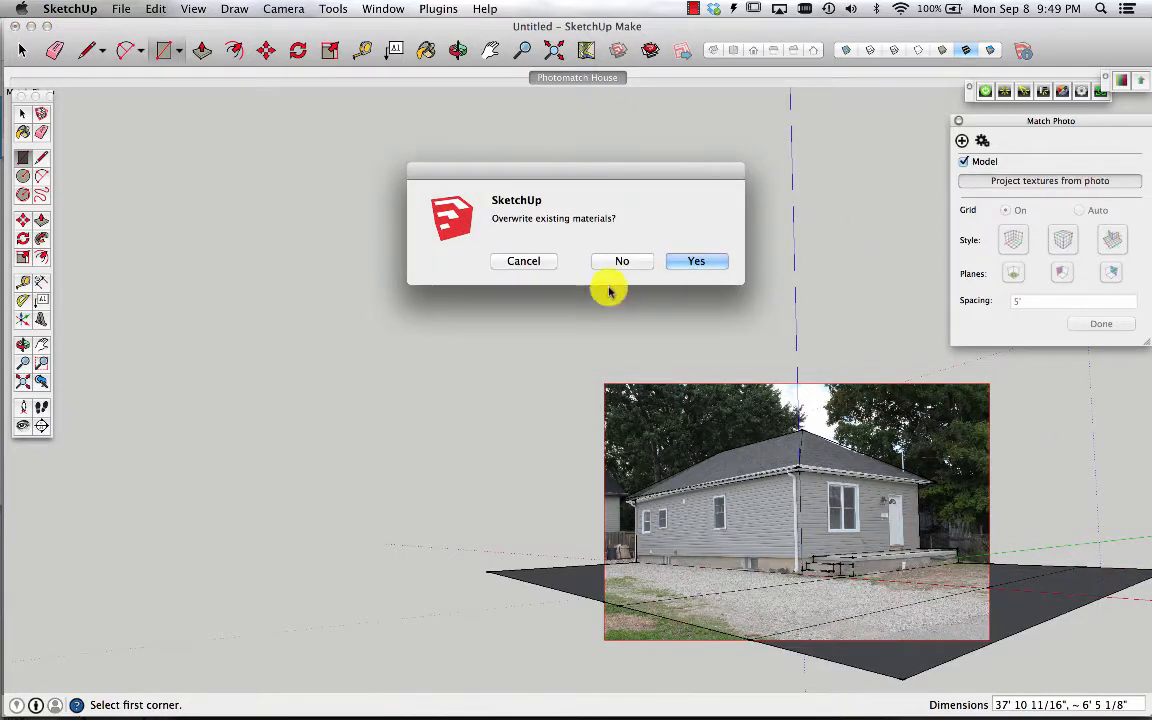
click(696, 261)
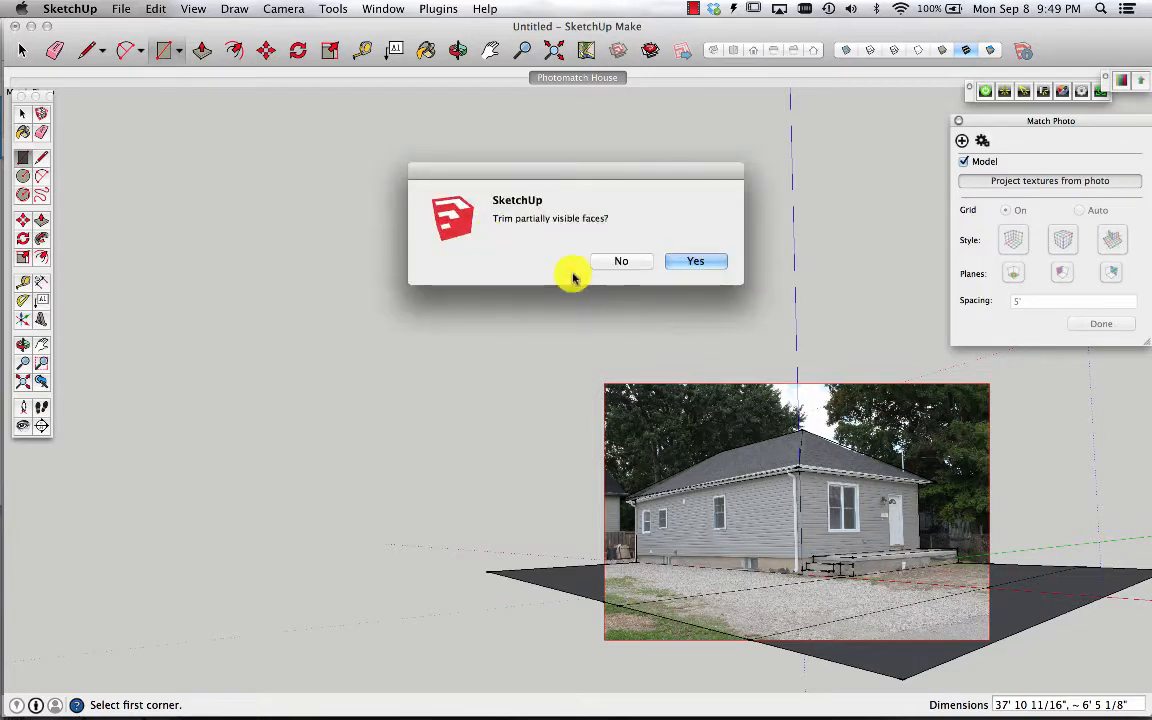
click(706, 261)
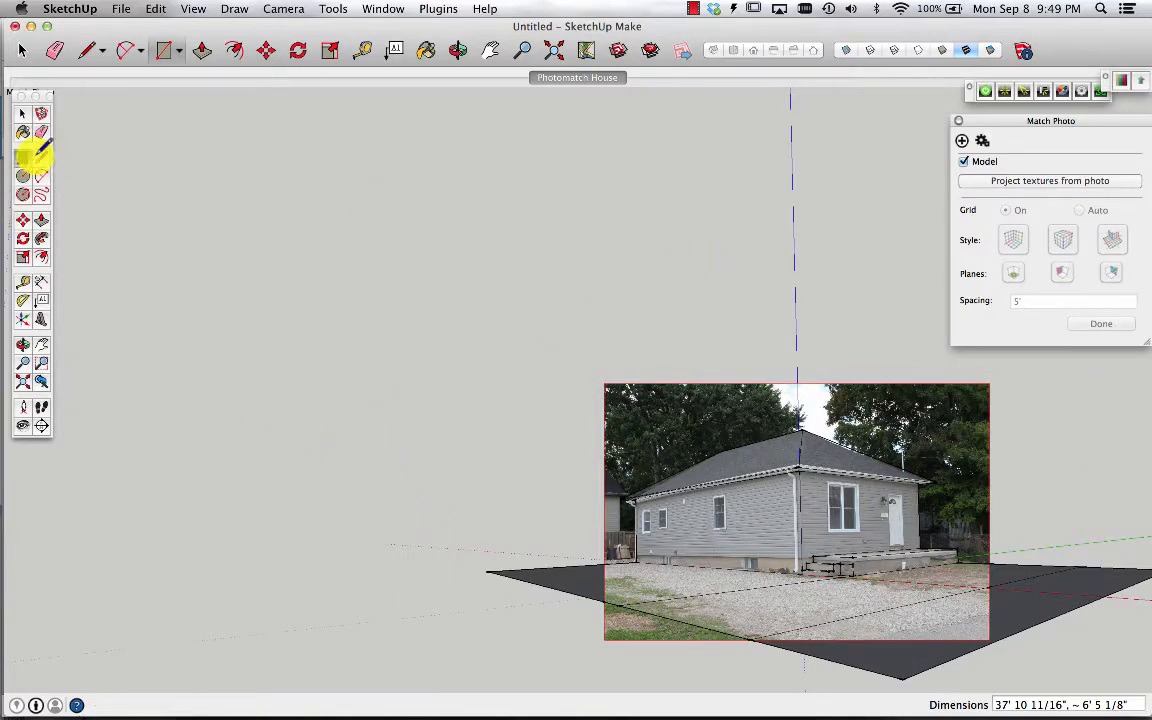
Draw lines on the ground near the front corner to extend the ground plane further toward the viewer
click(40, 156)
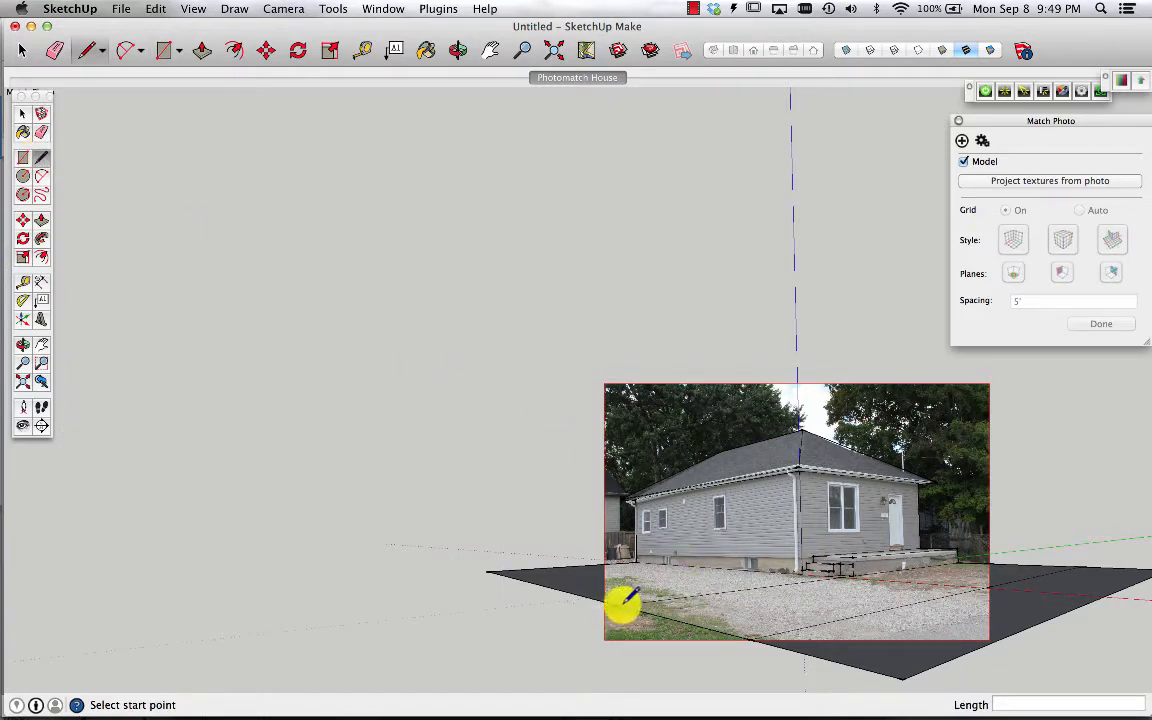
click(618, 601)
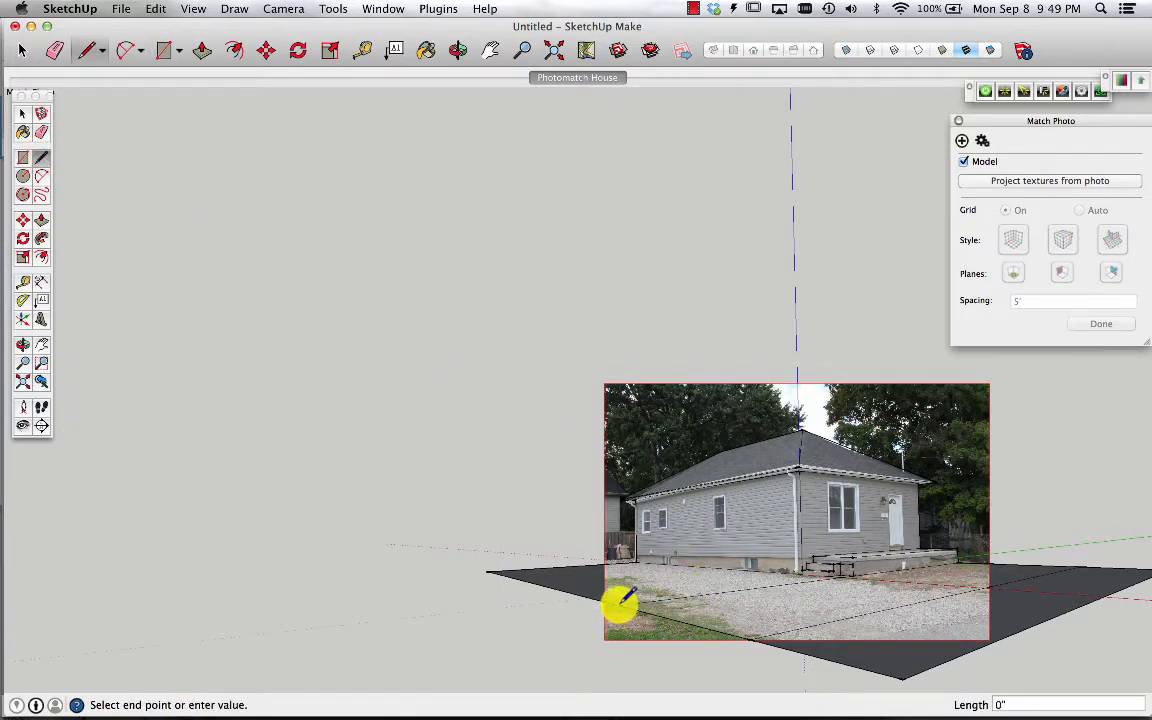
click(549, 614)
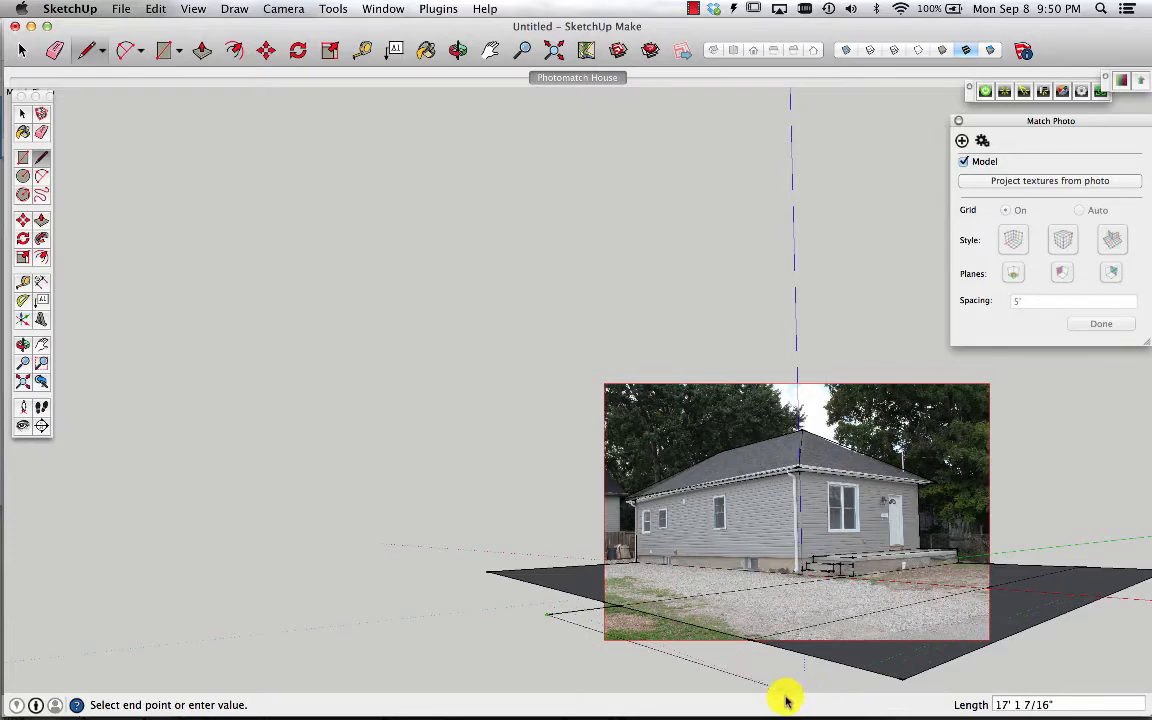
scroll(753, 663, down, 5)
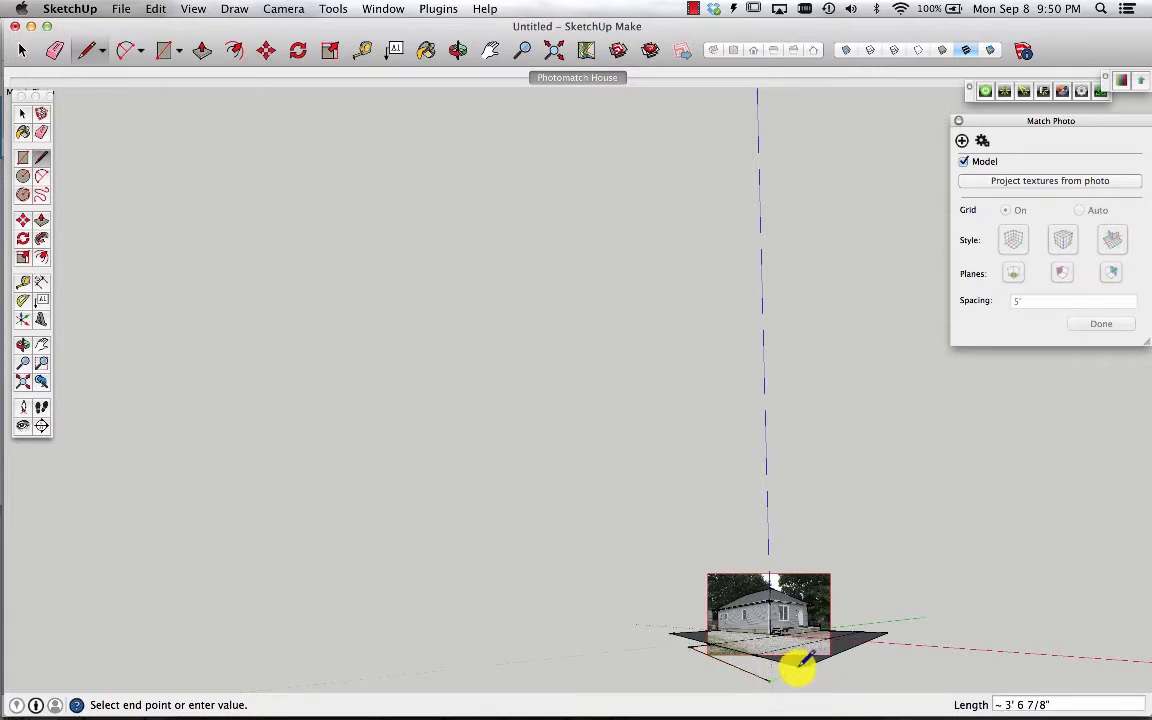
click(798, 667)
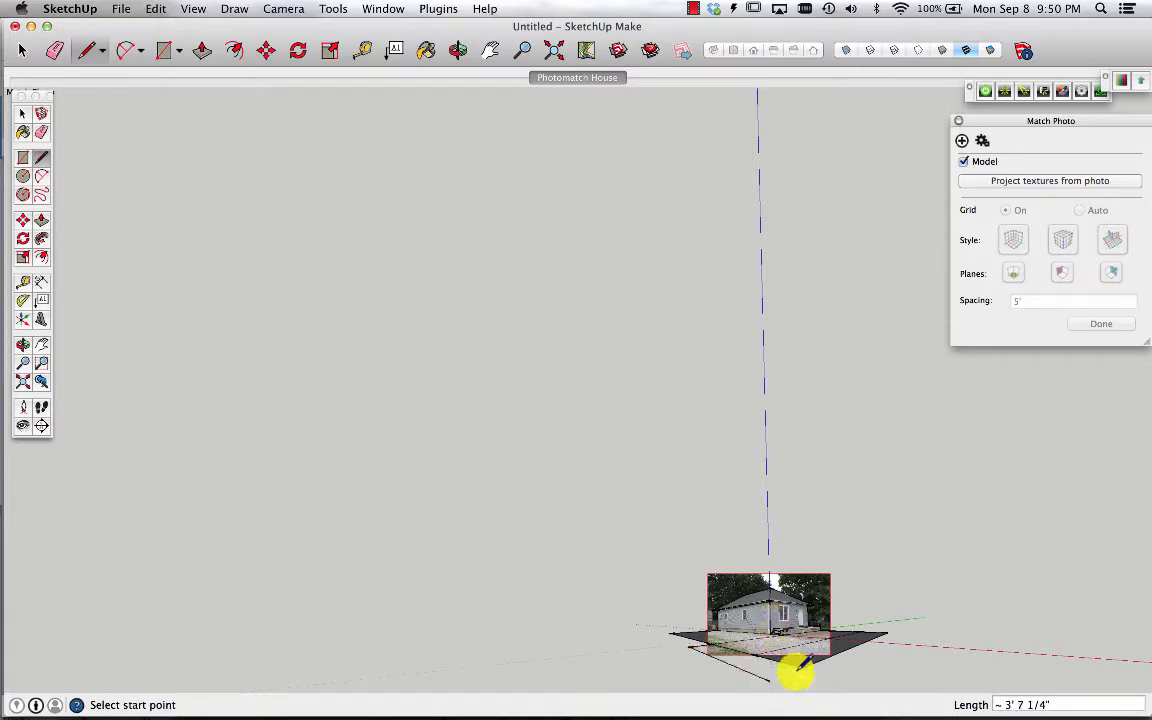
click(767, 679)
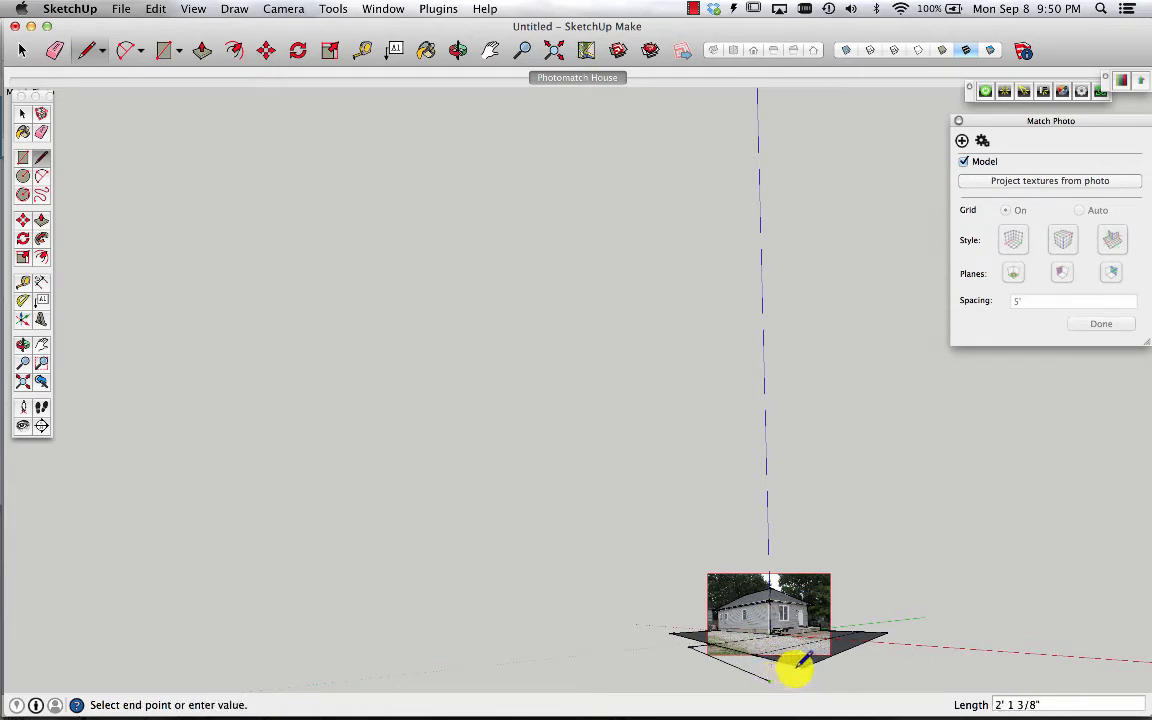
click(803, 664)
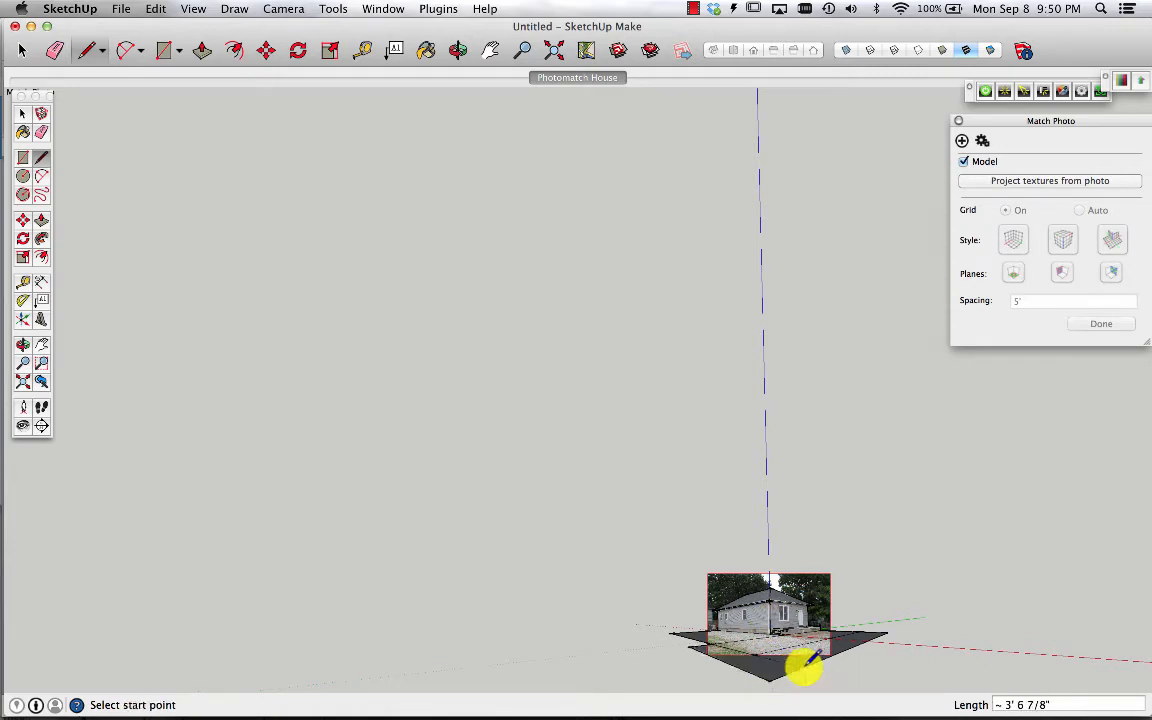
Project the photo textures again, overwriting materials and trimming partially visible faces, and orbit to inspect the textured ground
click(1048, 181)
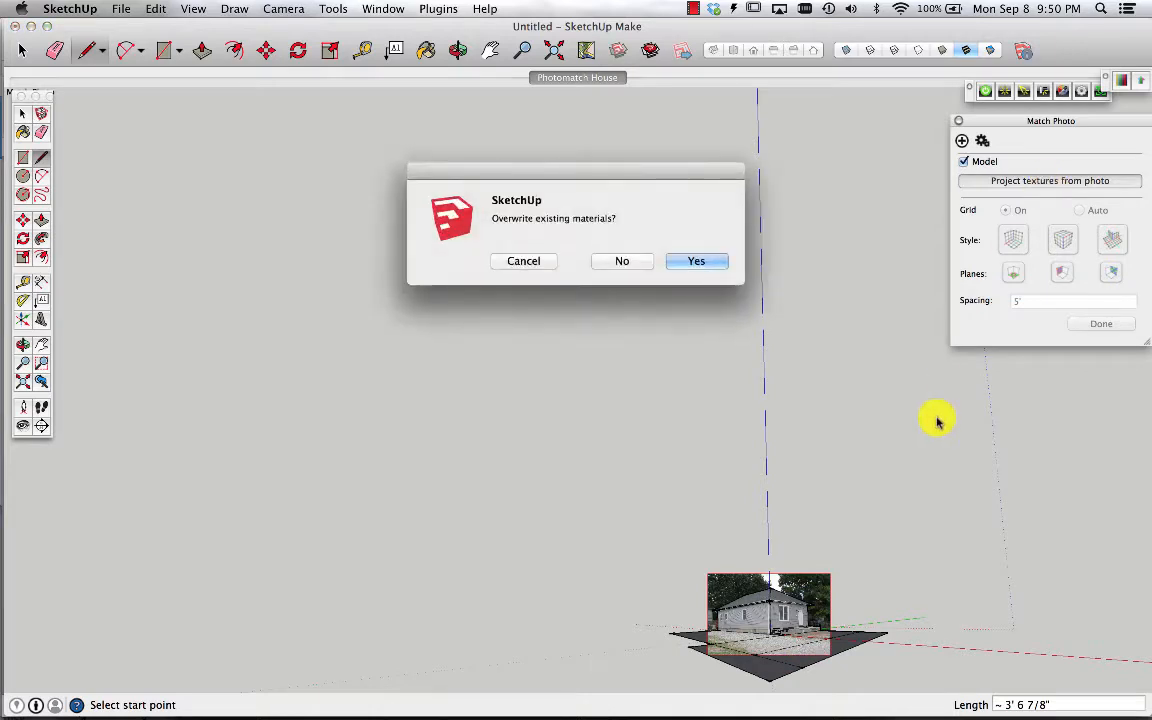
click(706, 261)
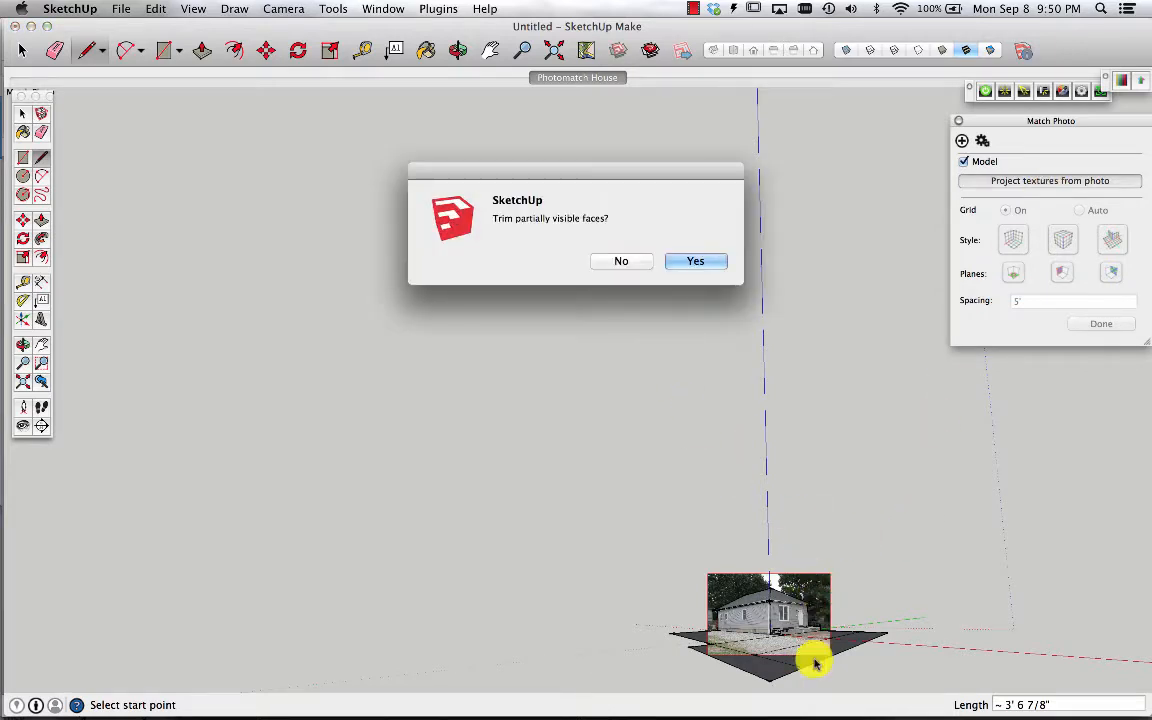
click(695, 262)
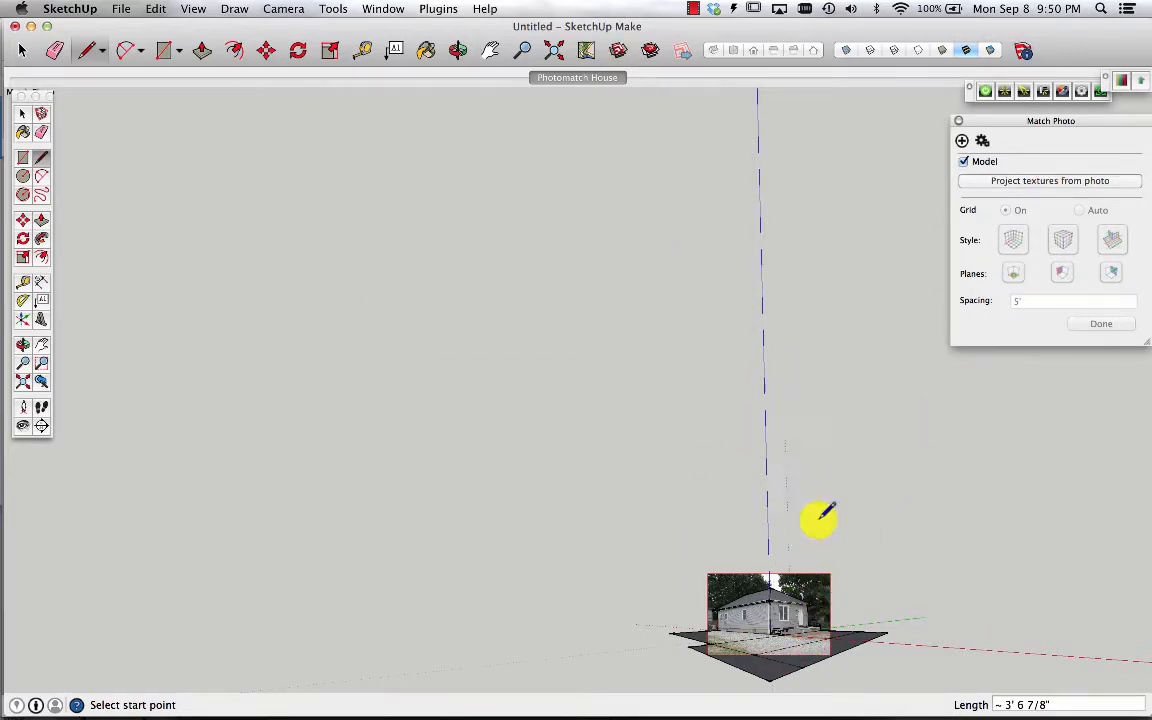
scroll(802, 678, up, 8)
scroll(795, 670, up, 3)
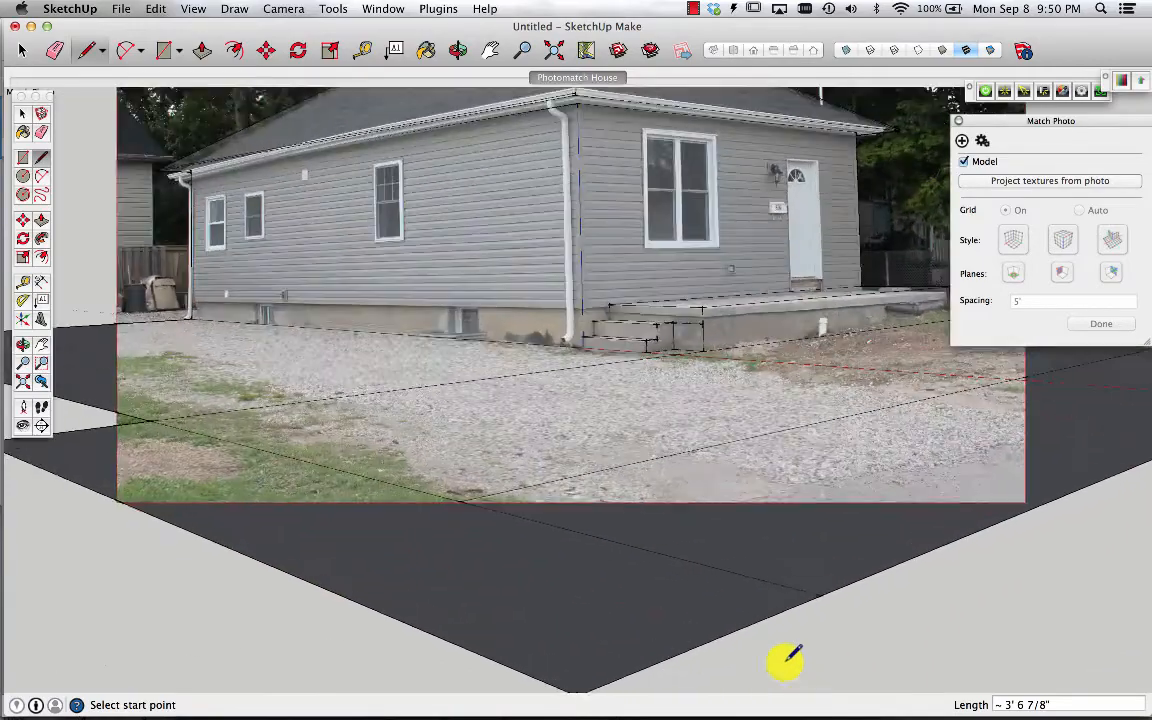
key(o)
drag(699, 311, 838, 509)
scroll(612, 455, down, 5)
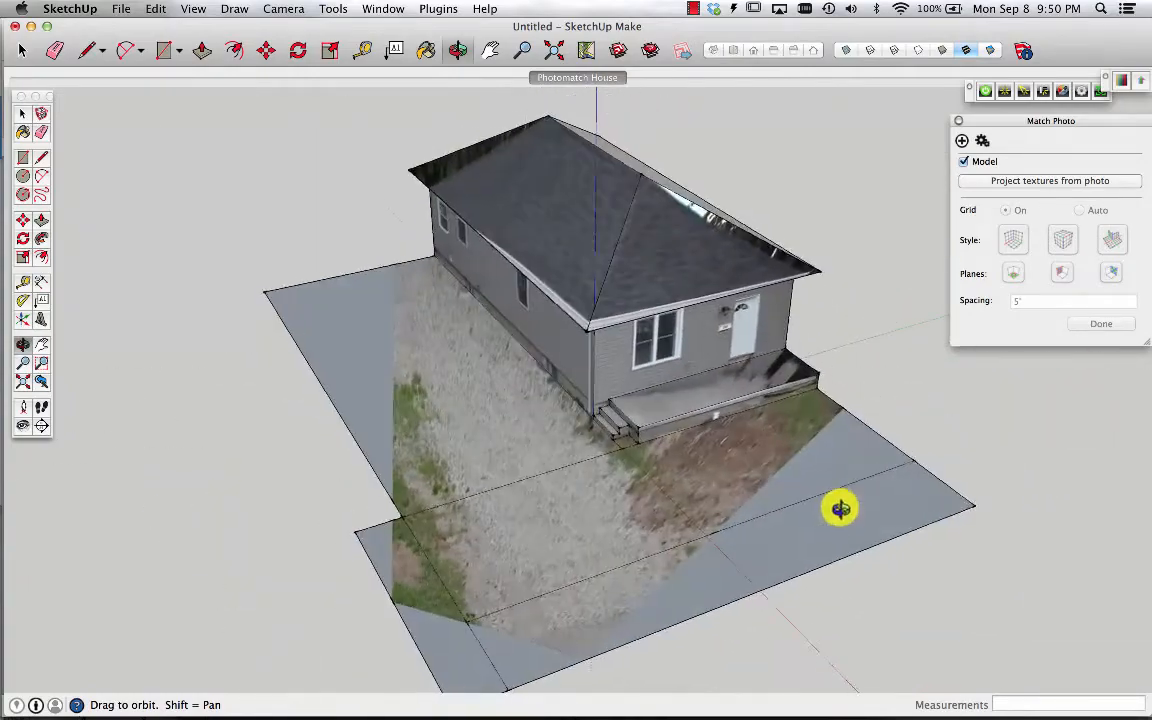
scroll(771, 255, up, 3)
drag(719, 558, 754, 448)
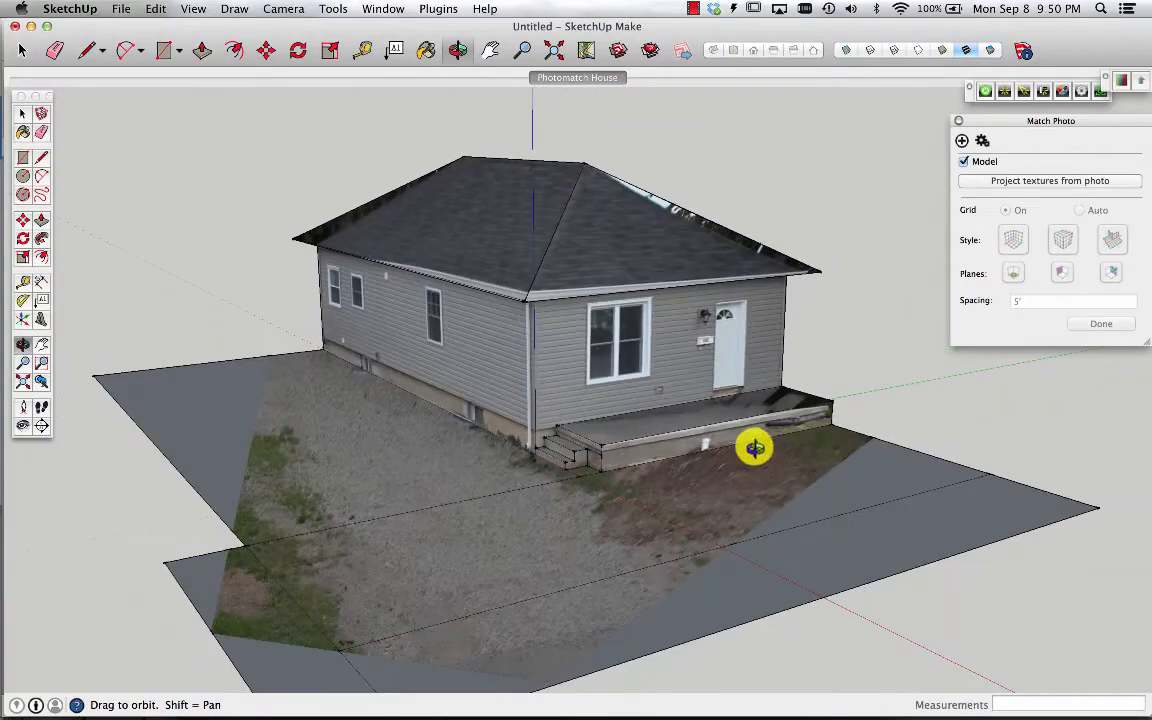
Open the Materials window and paint both visible roof faces with a shingle texture from the Roofing collection
click(383, 10)
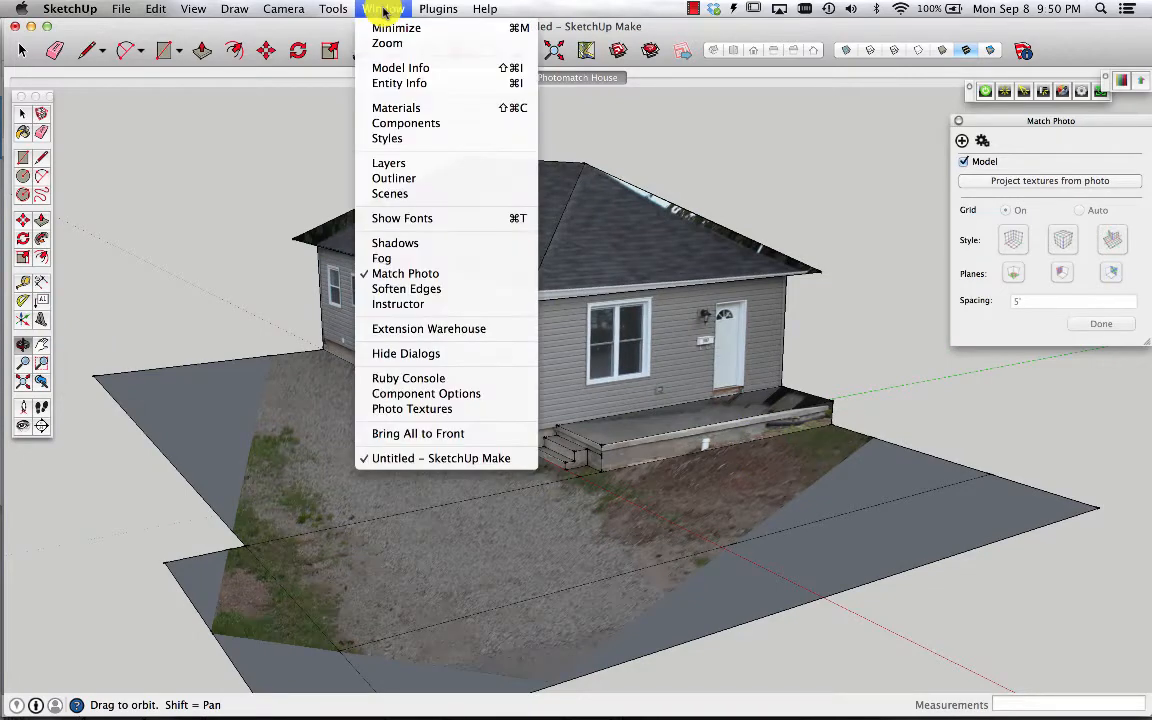
click(413, 108)
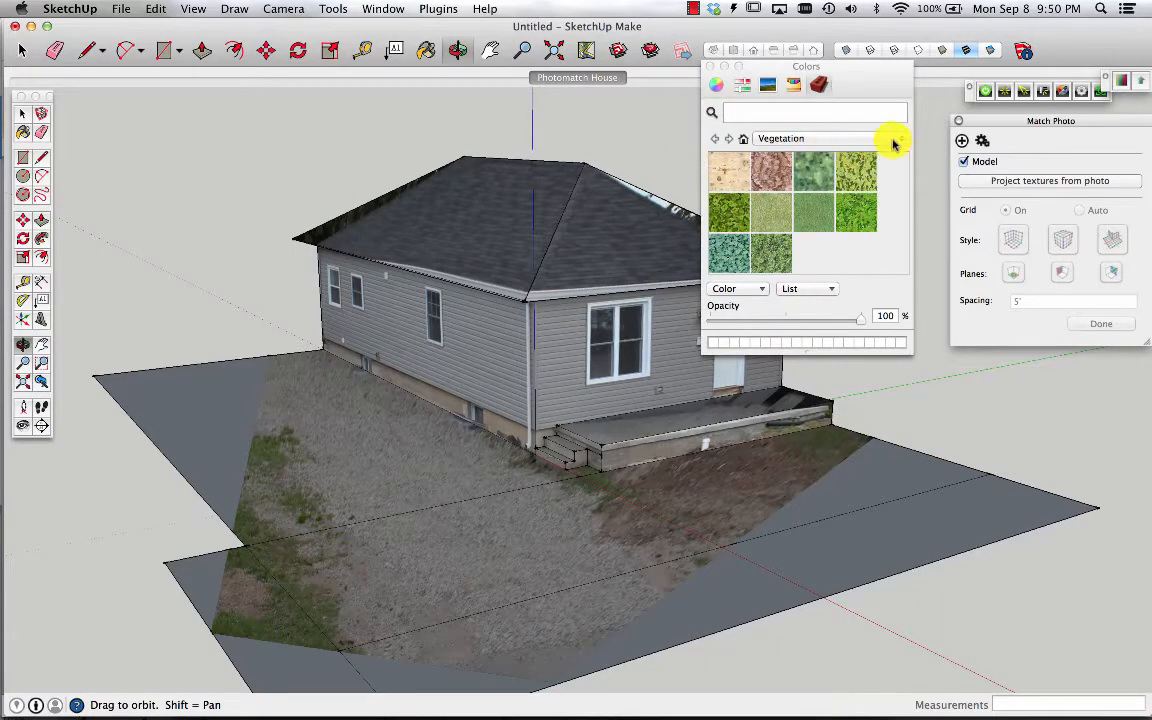
click(893, 144)
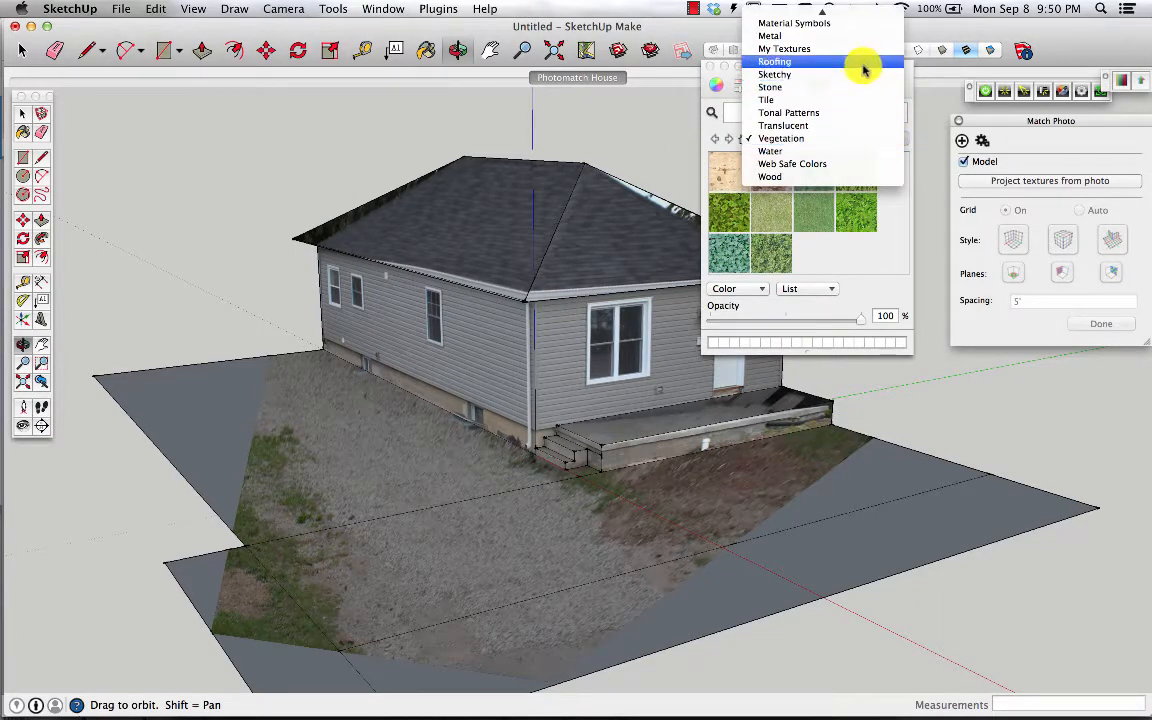
click(863, 63)
click(771, 171)
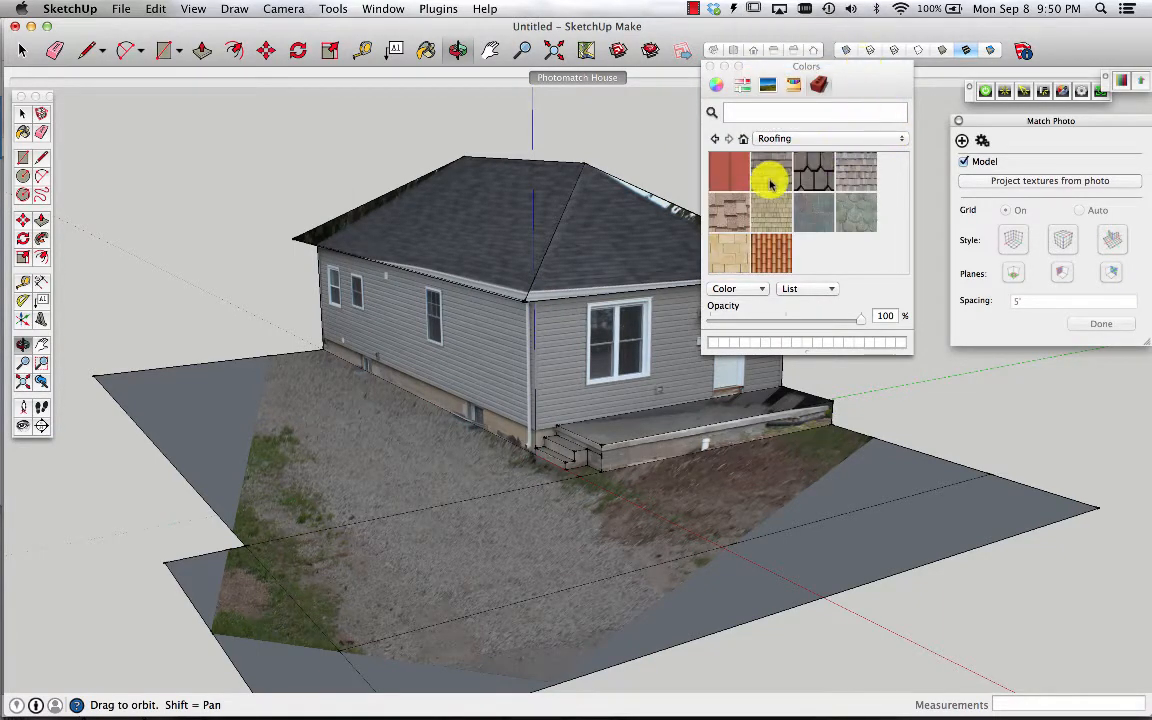
click(608, 250)
click(524, 234)
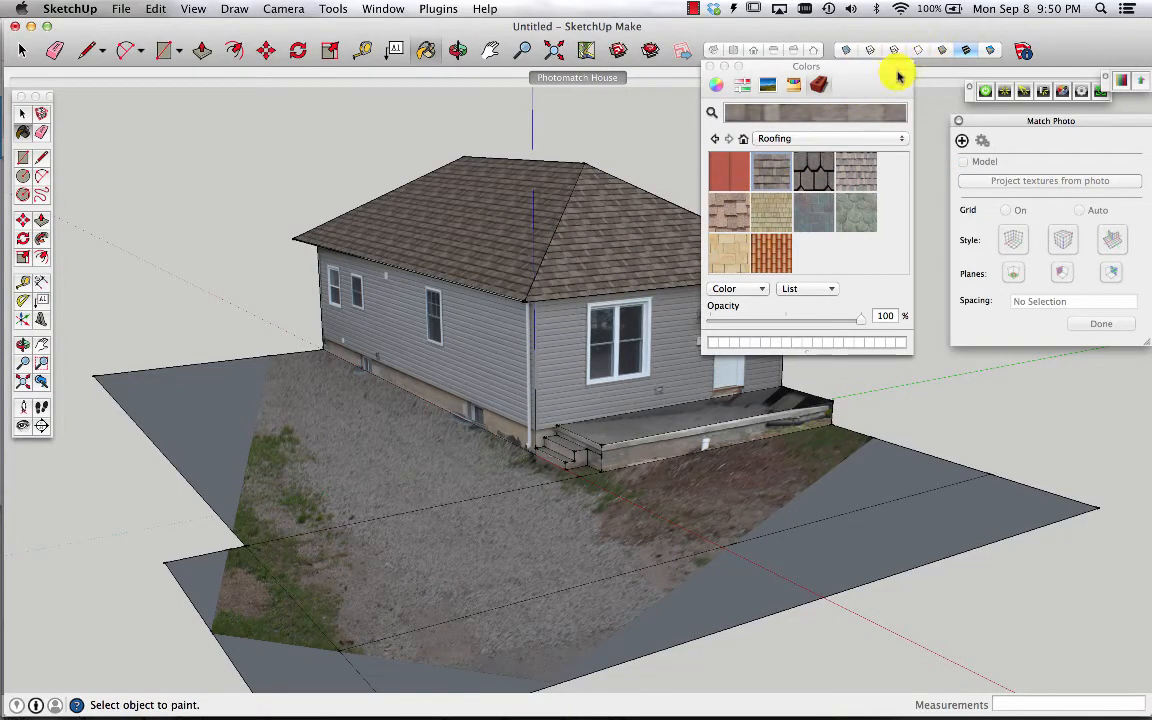
click(707, 67)
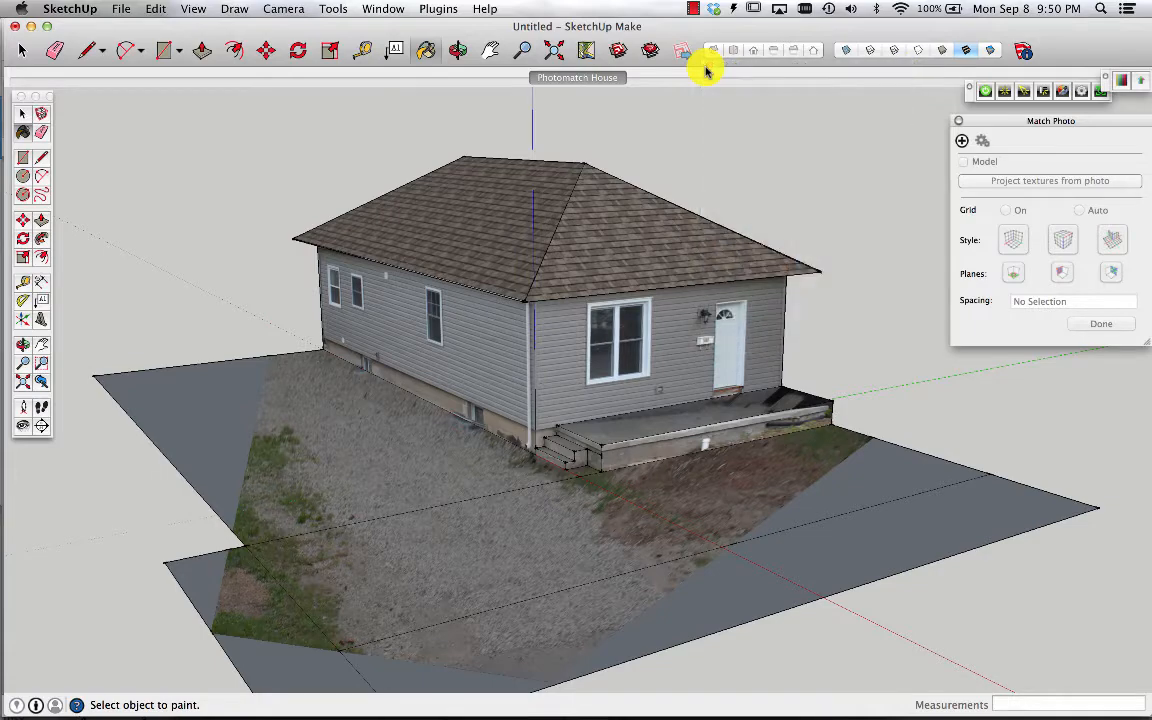
Orbit and zoom around the model to inspect the textured roof, porch, walls and ground
drag(856, 502, 88, 457)
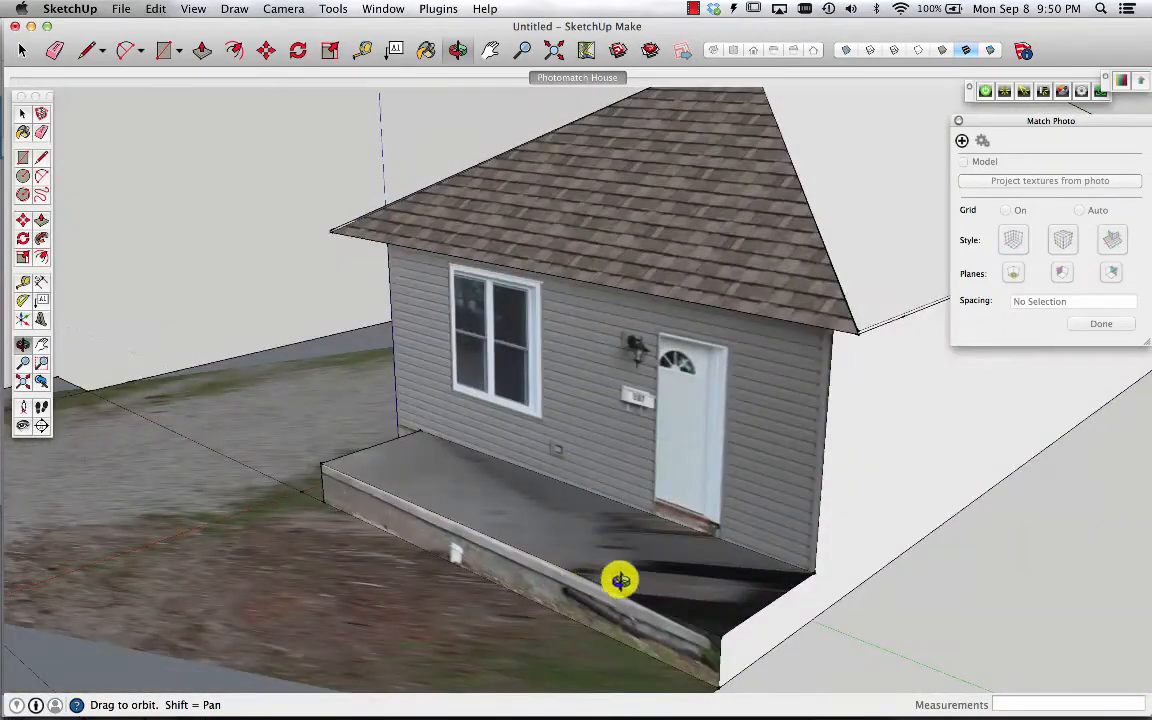
drag(694, 545, 968, 593)
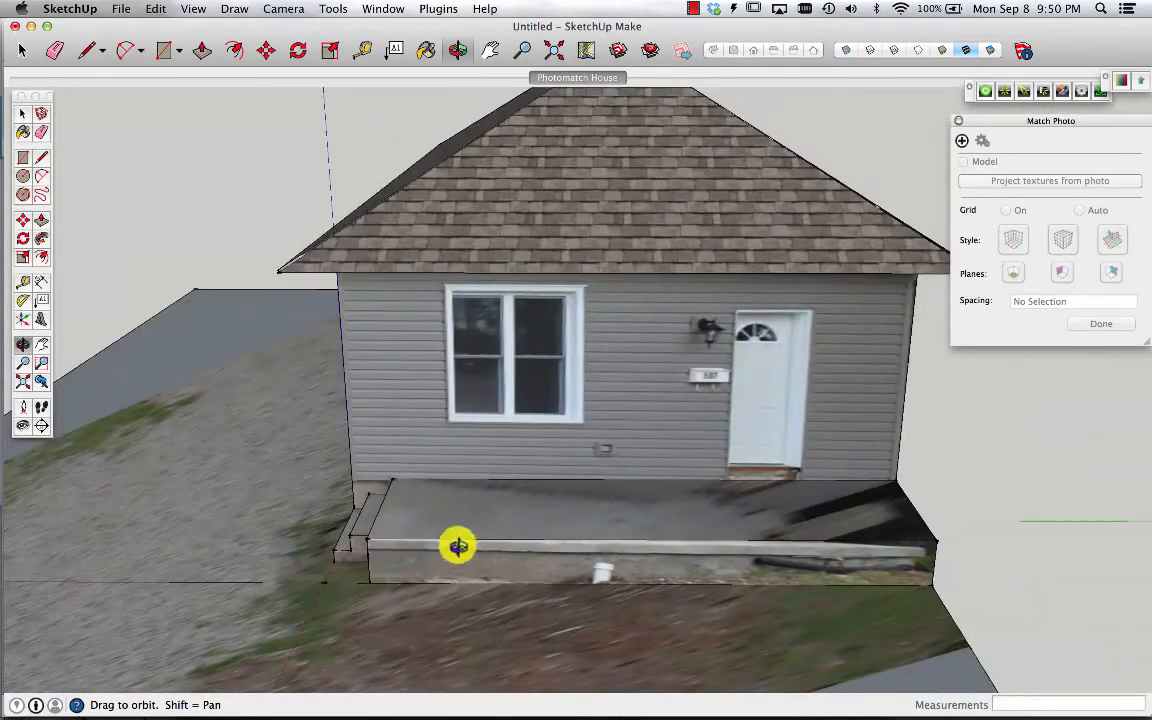
drag(455, 545, 703, 470)
scroll(703, 470, down, 5)
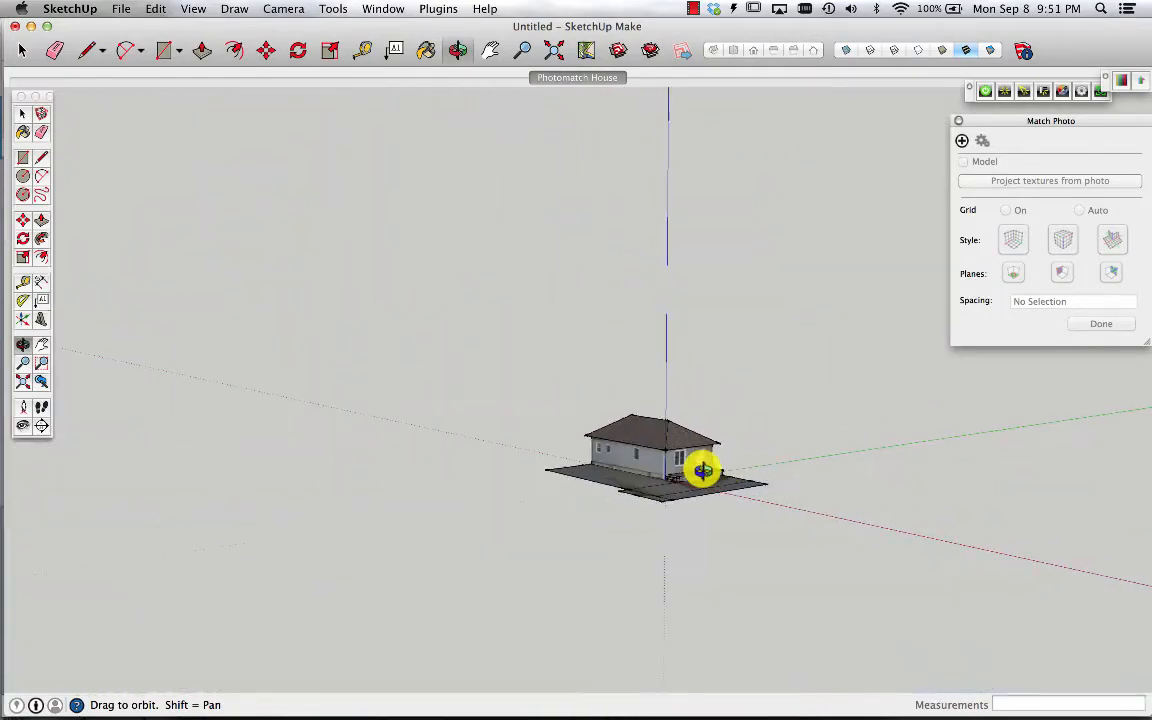
scroll(703, 470, up, 5)
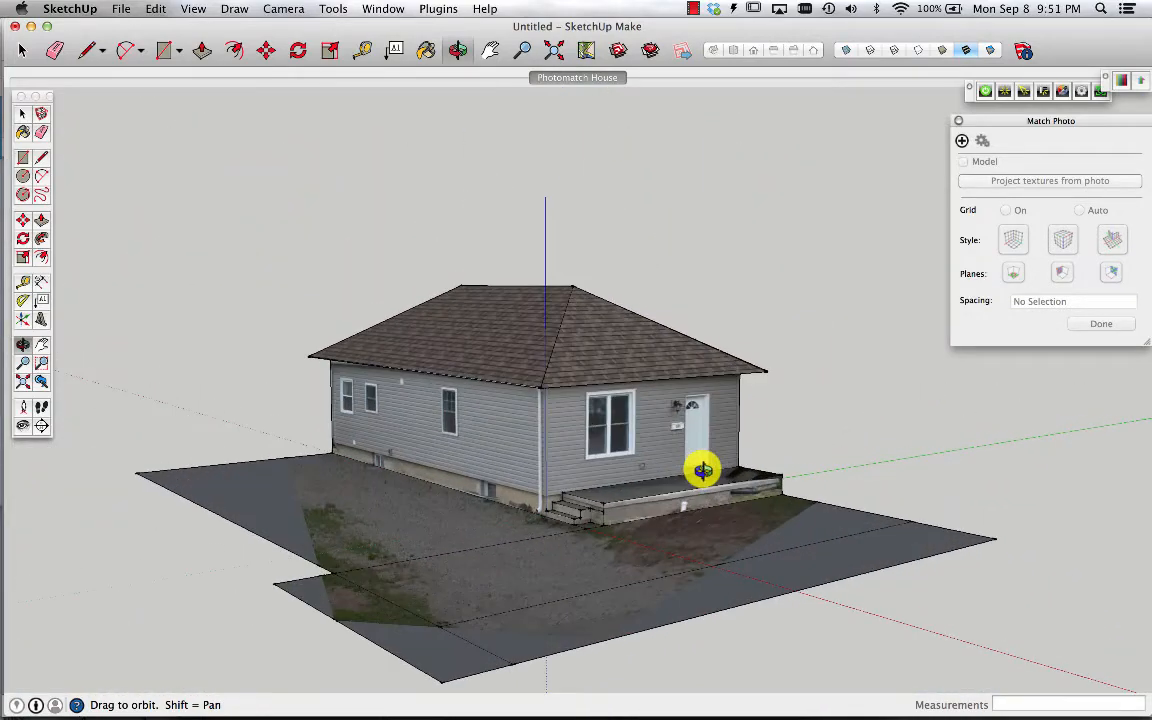
scroll(703, 470, up, 1)
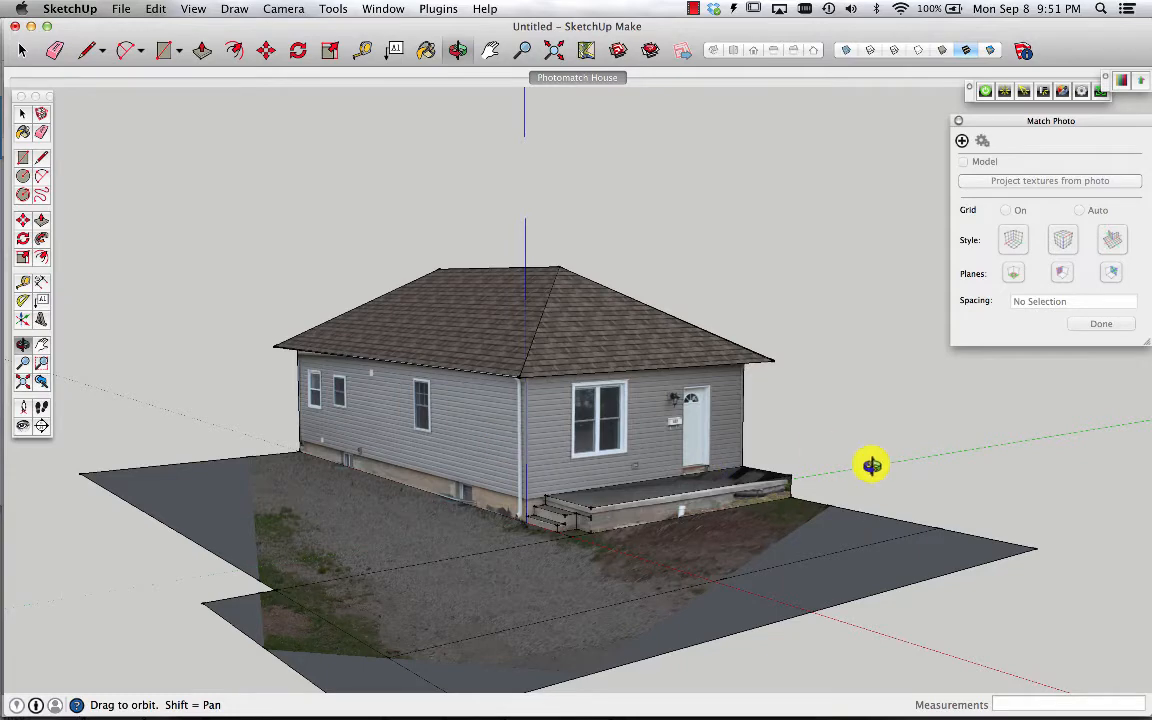
drag(872, 465, 200, 455)
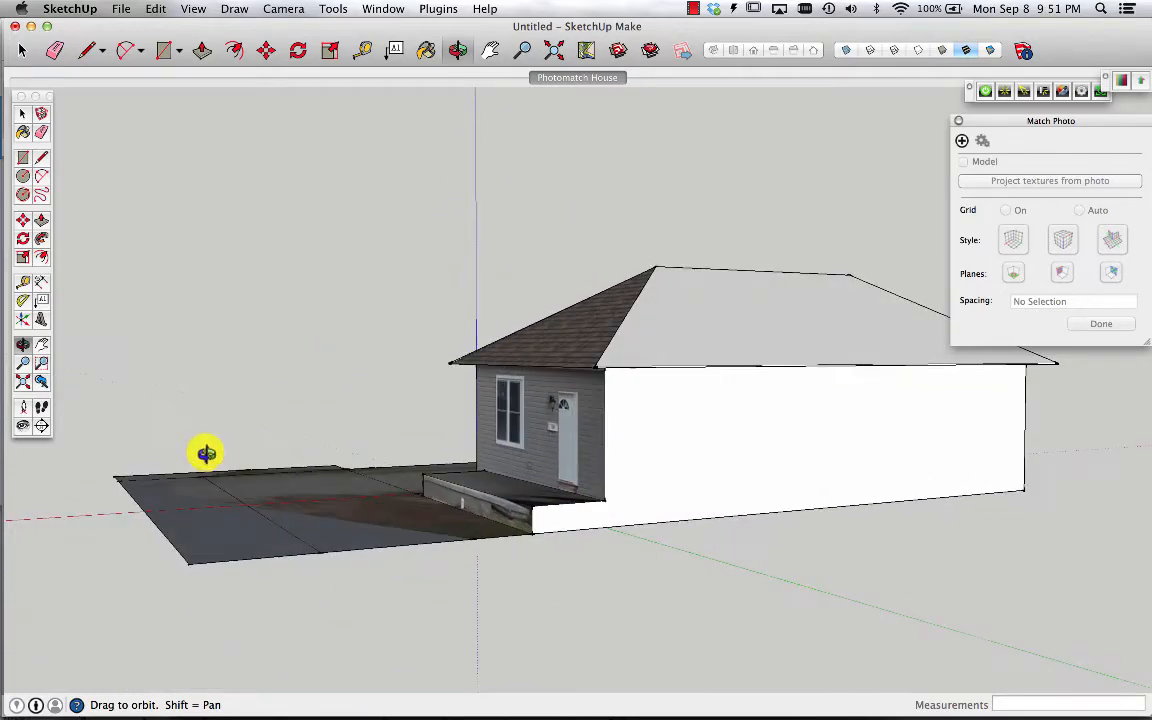
Draw a short vertical line down the wall corner beside the porch to split the white face
click(89, 55)
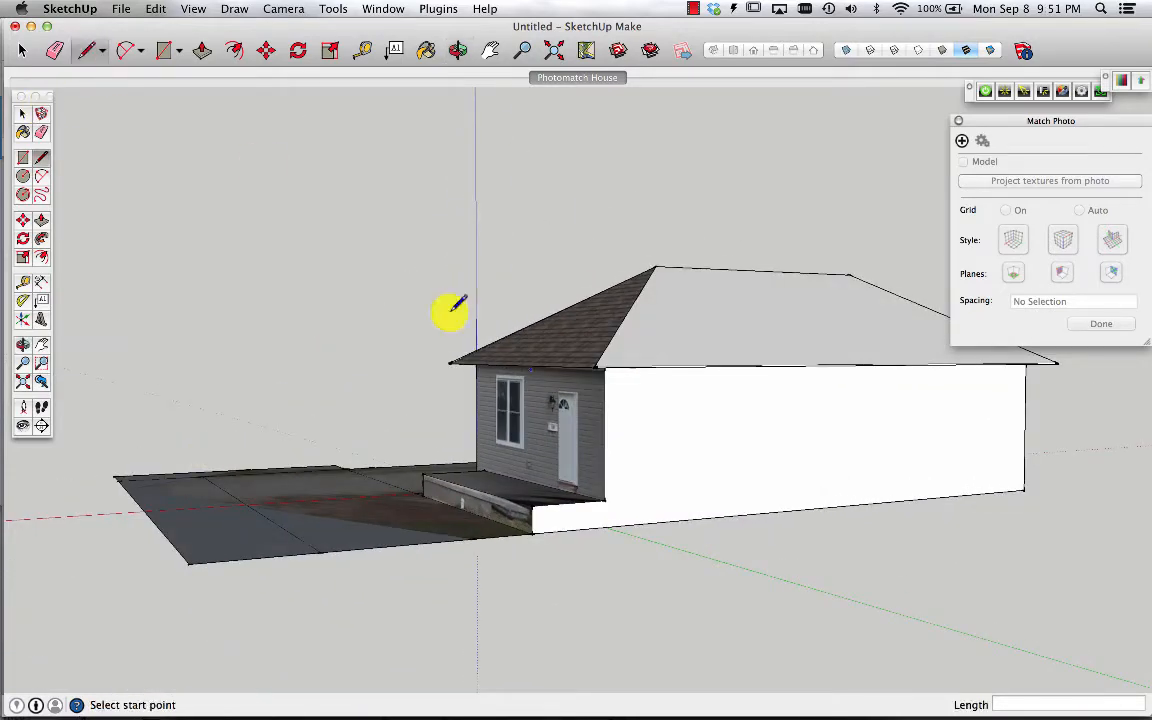
click(605, 498)
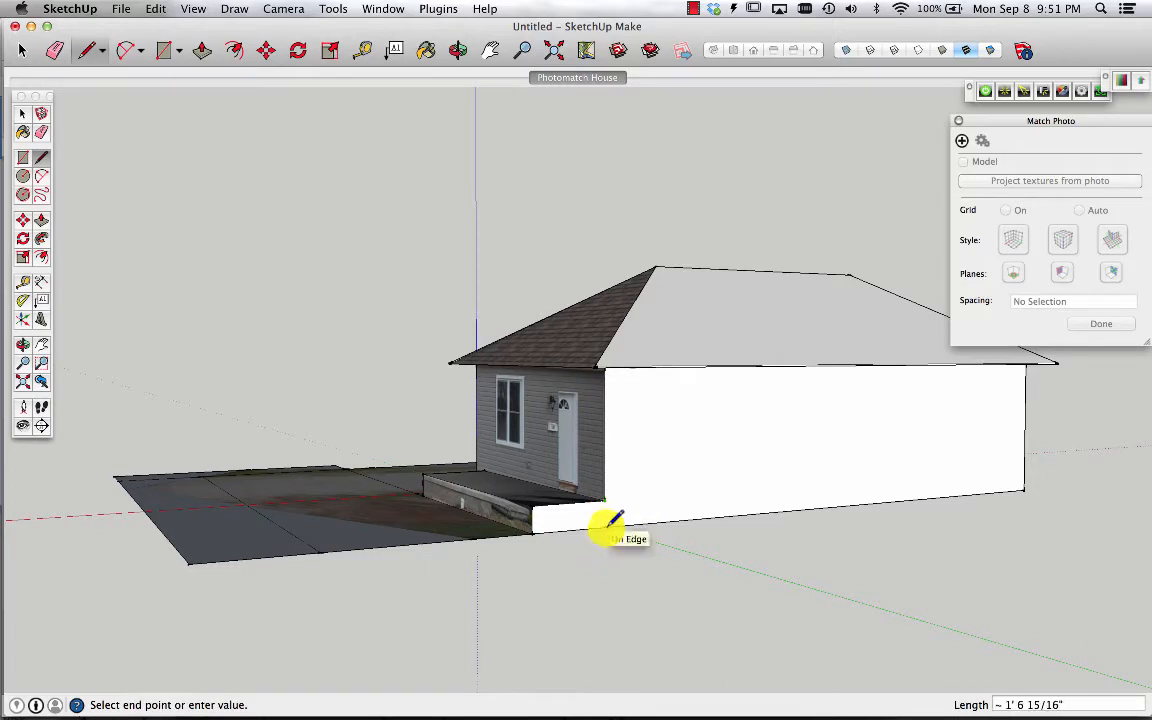
click(605, 525)
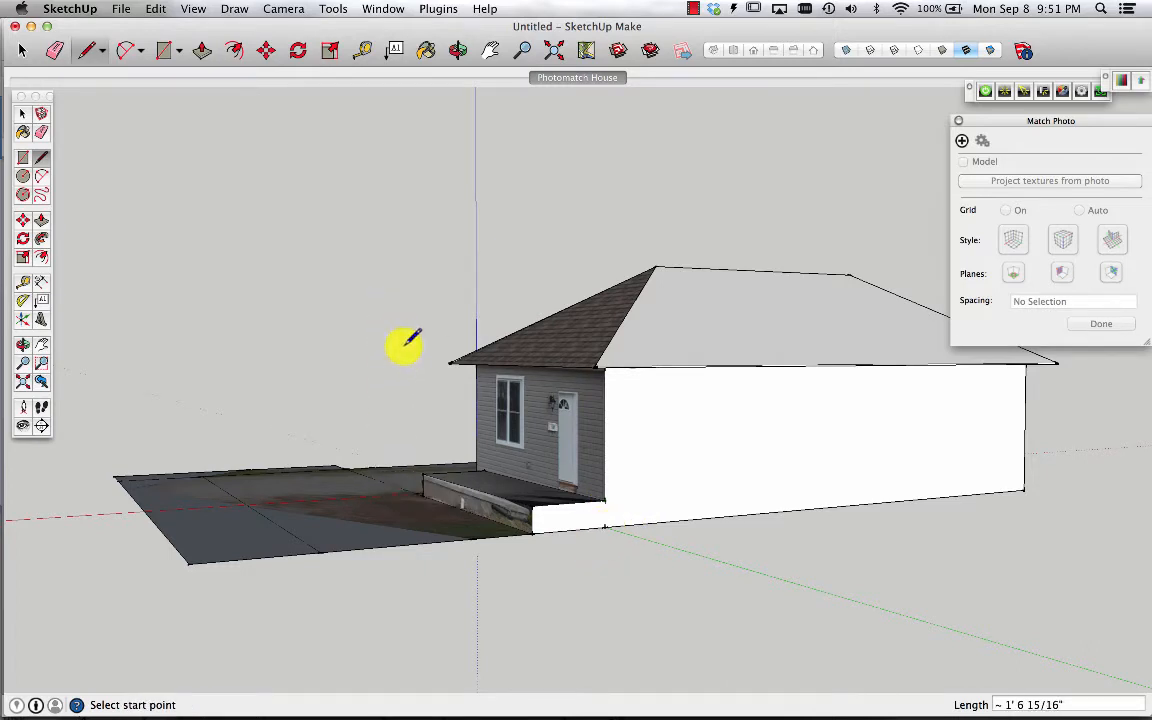
Paint the remaining back and end roof faces with the shingle texture
key(b)
click(652, 332)
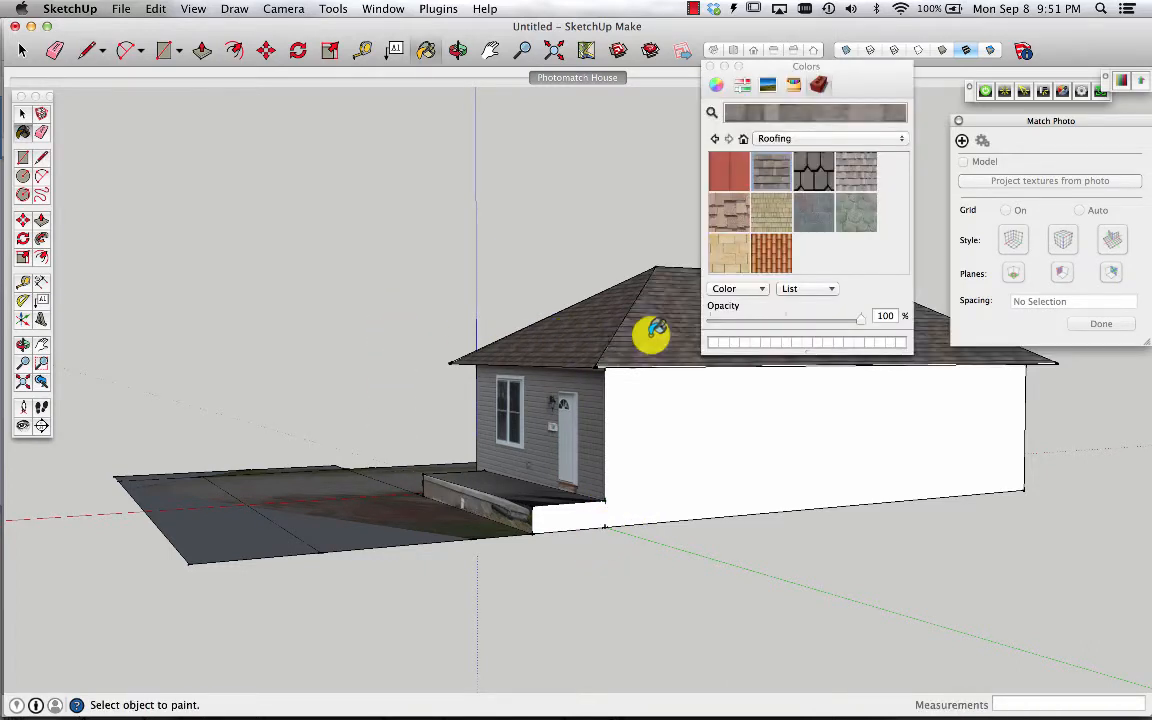
middle_drag(1004, 527, 608, 617)
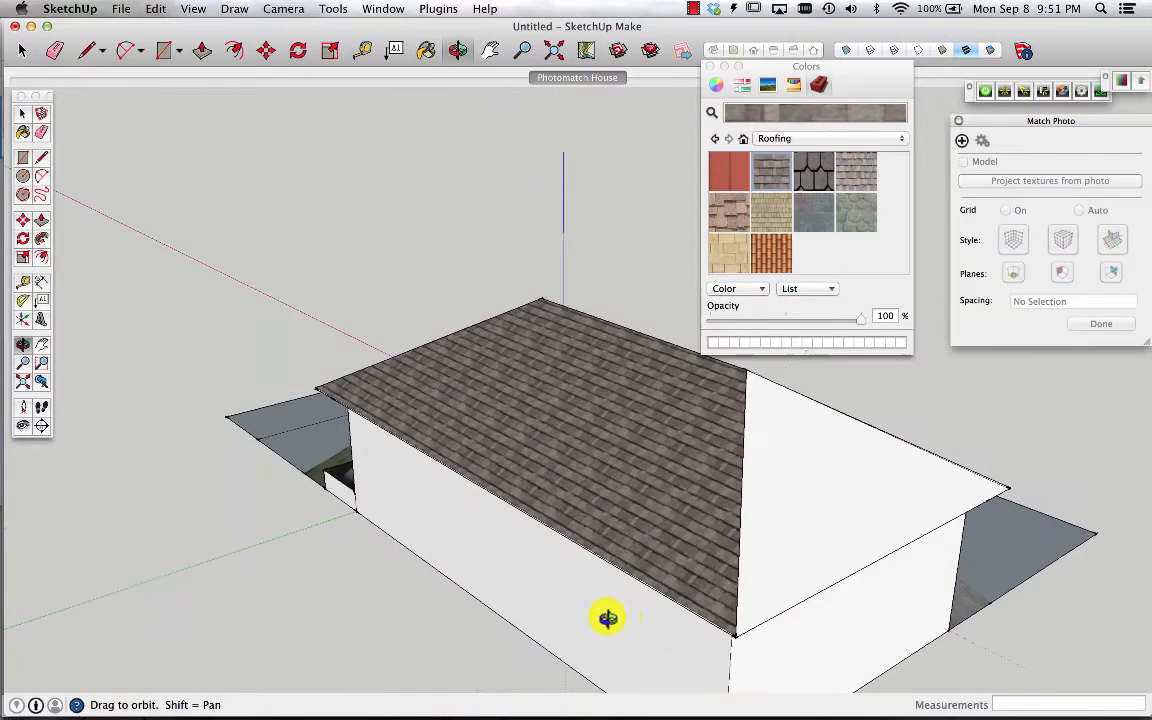
click(797, 447)
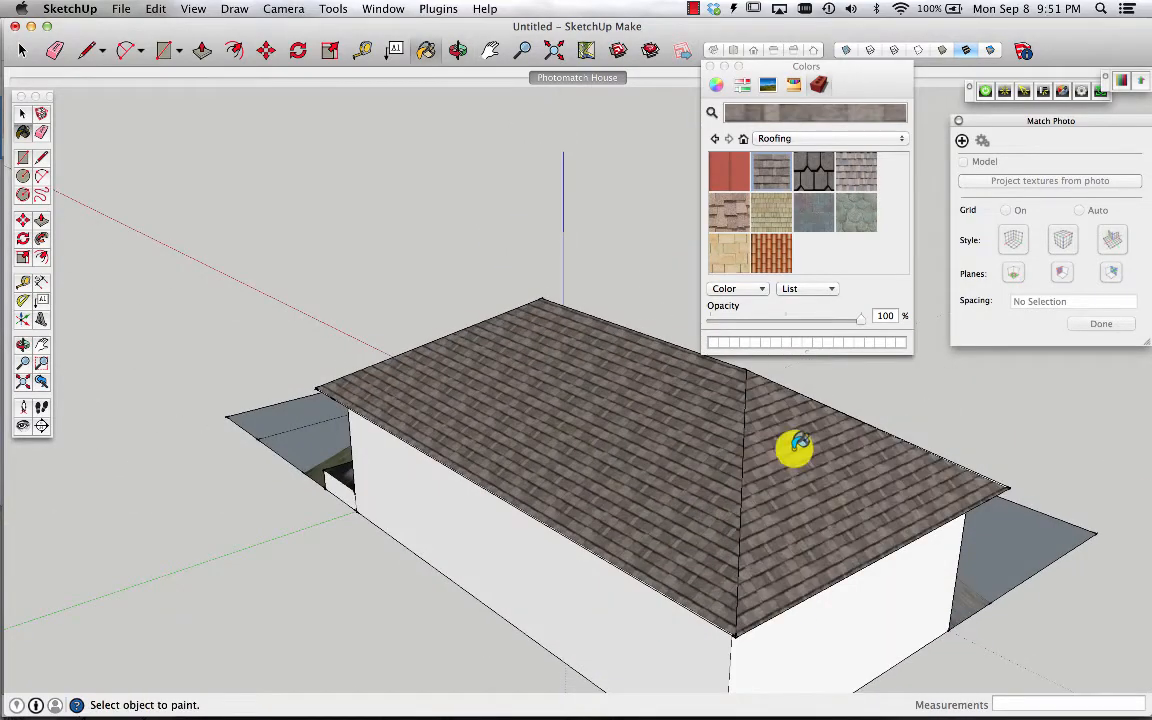
Sample the projected siding texture from the side wall and paint the untextured back wall with it
key(o)
drag(931, 481, 391, 388)
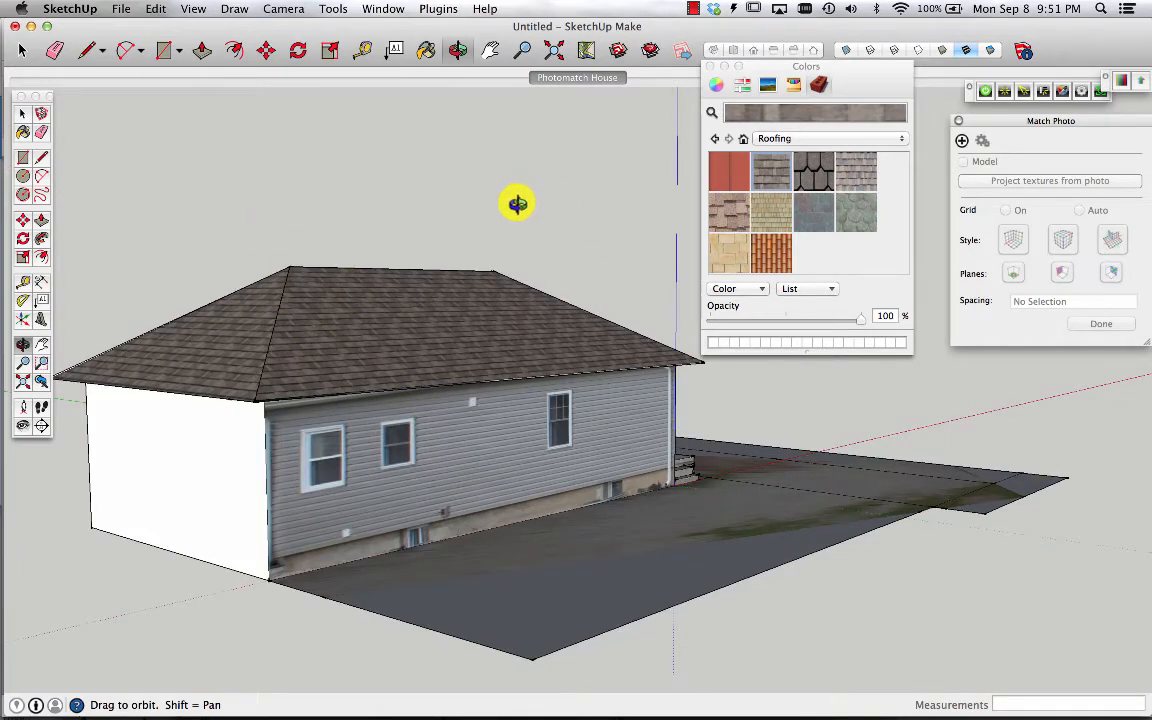
click(426, 50)
key(super)
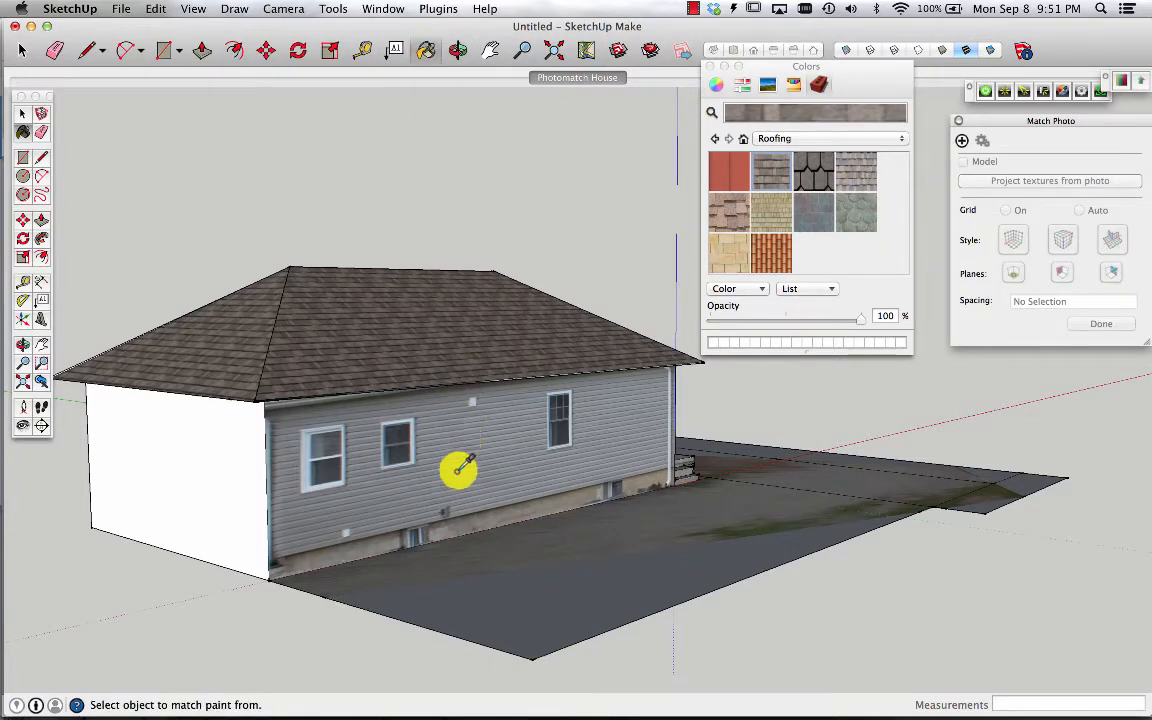
super+click(455, 484)
key(o)
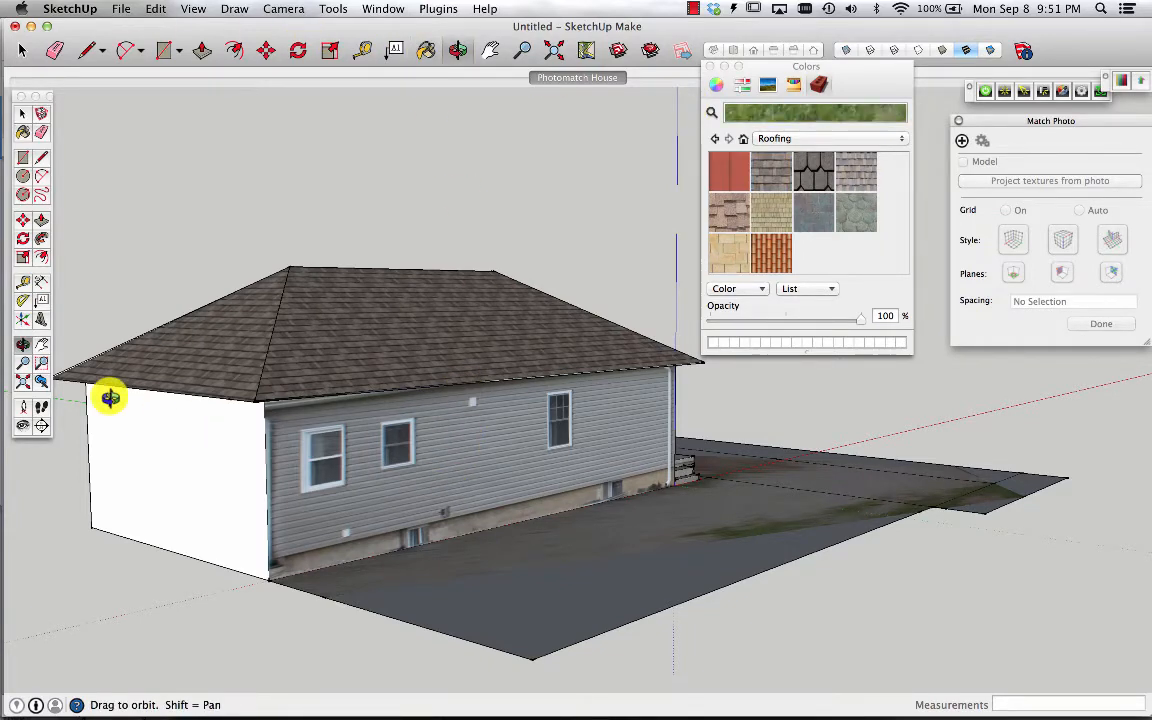
drag(108, 393, 778, 431)
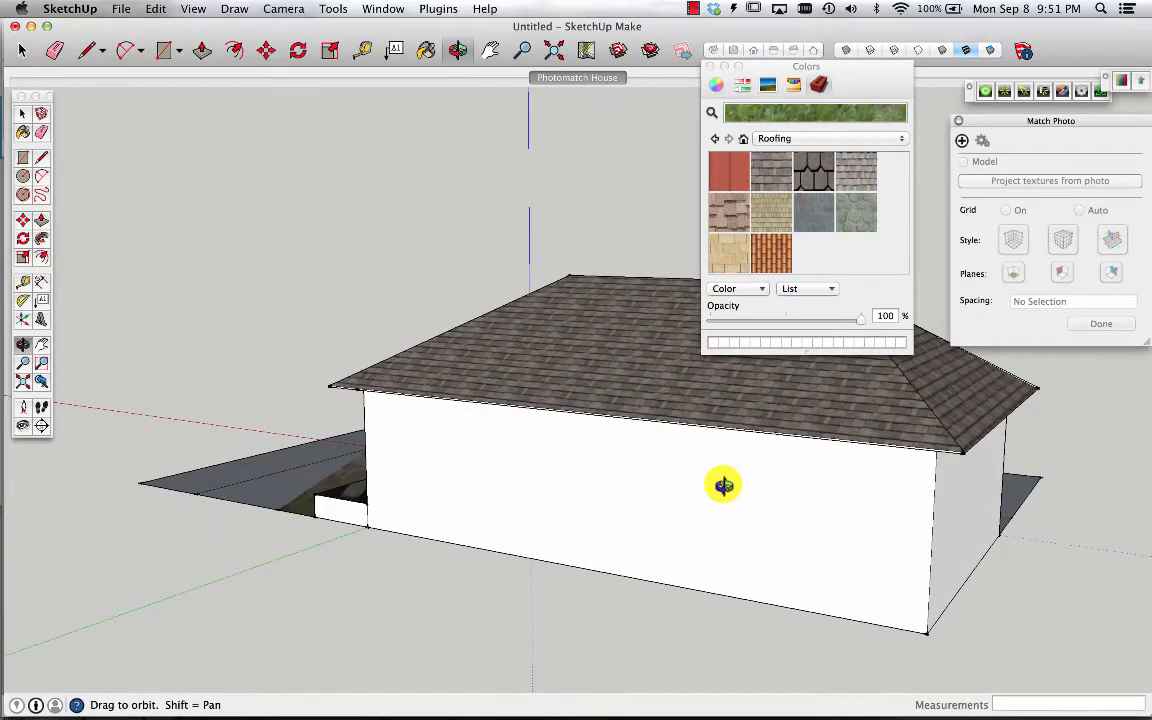
click(426, 50)
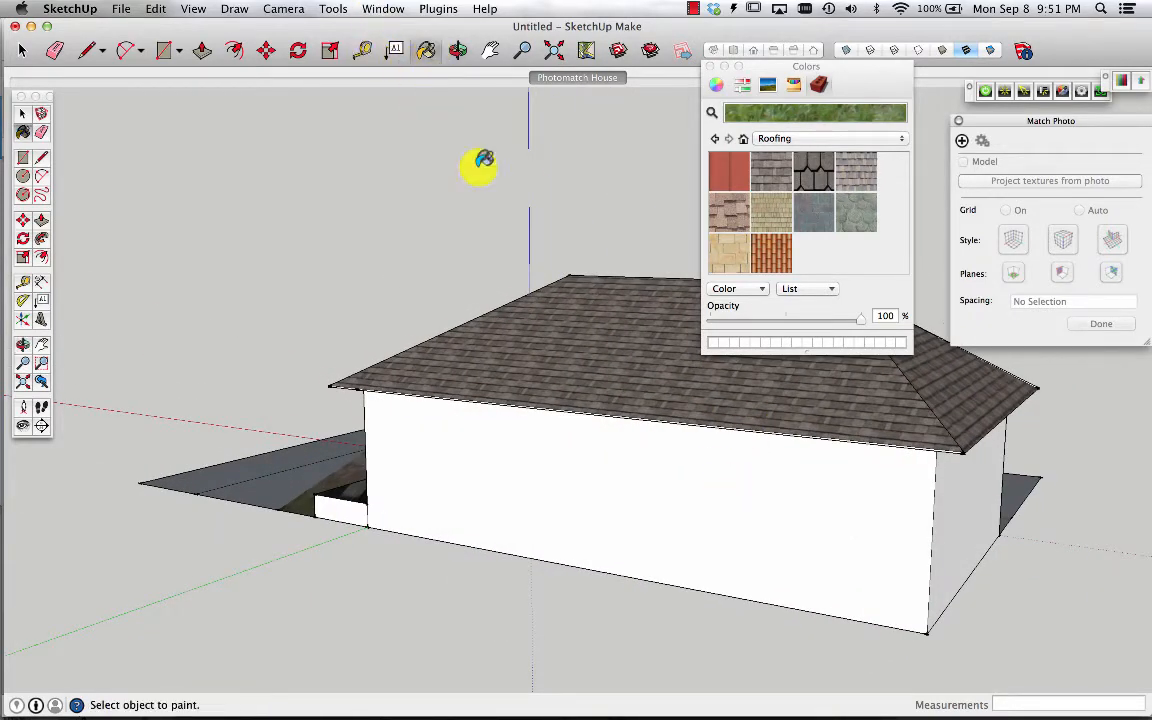
click(570, 518)
Paint the white wall face below the porch with the sampled photo texture
key(o)
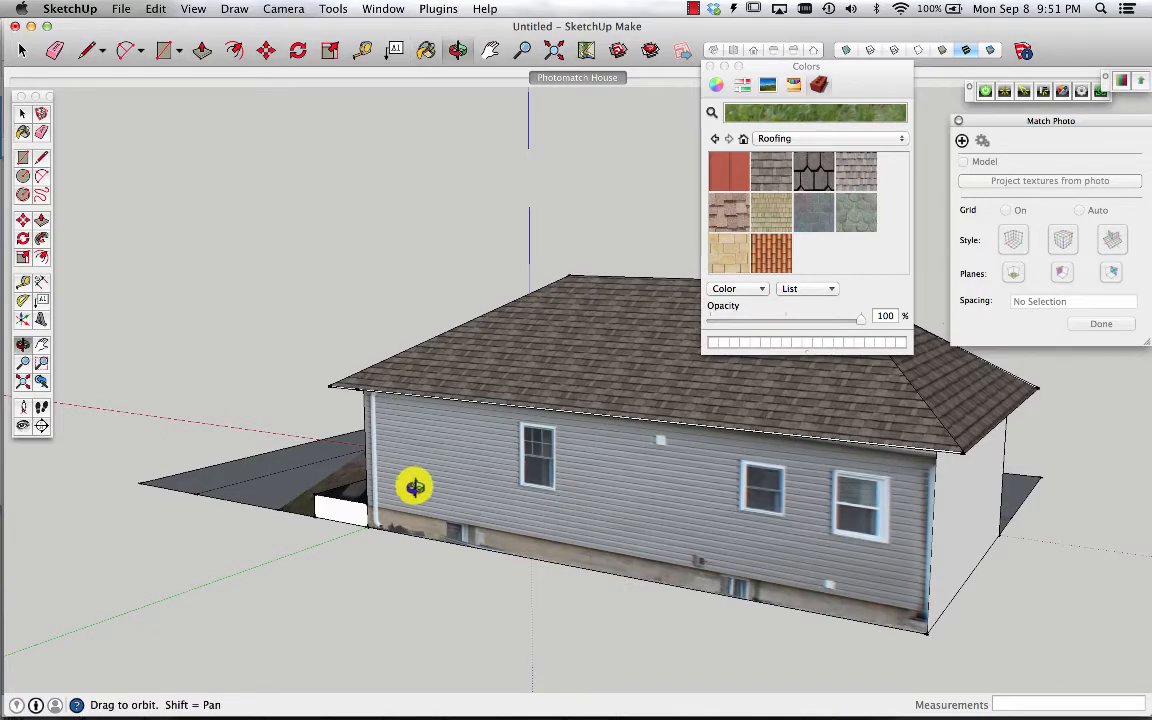
mouse_move(411, 483)
mouse_down()
mouse_move(514, 548)
mouse_move(920, 568)
mouse_move(857, 562)
mouse_up()
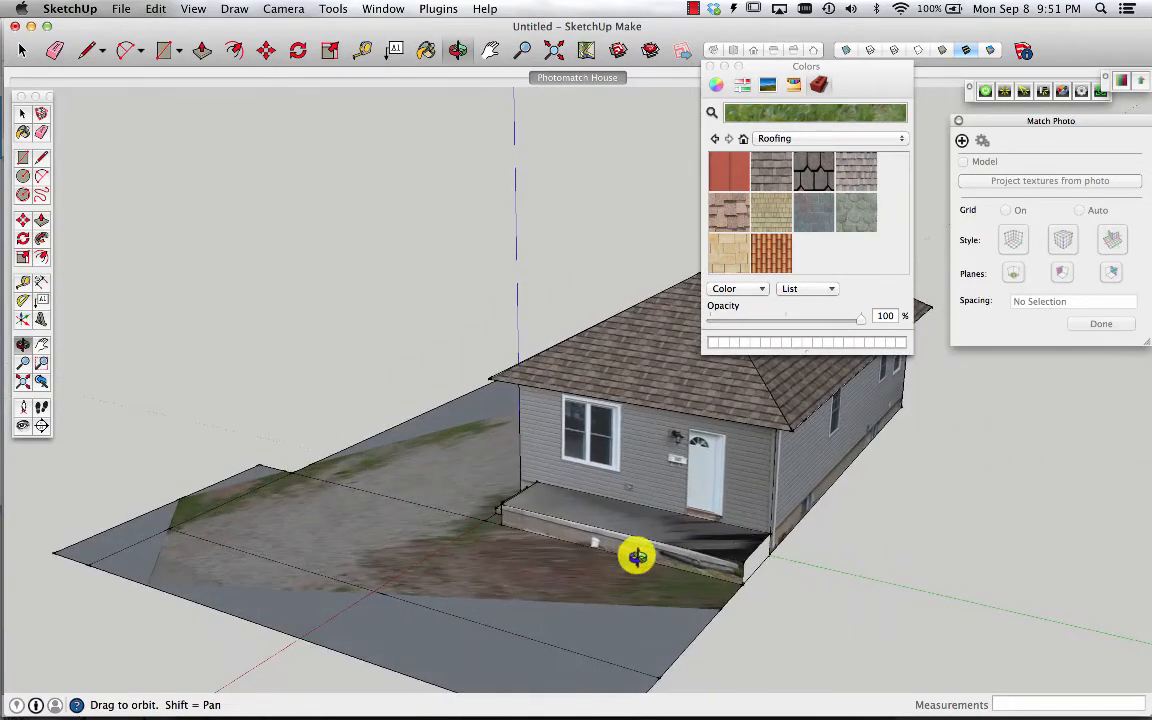
drag(571, 517, 1058, 511)
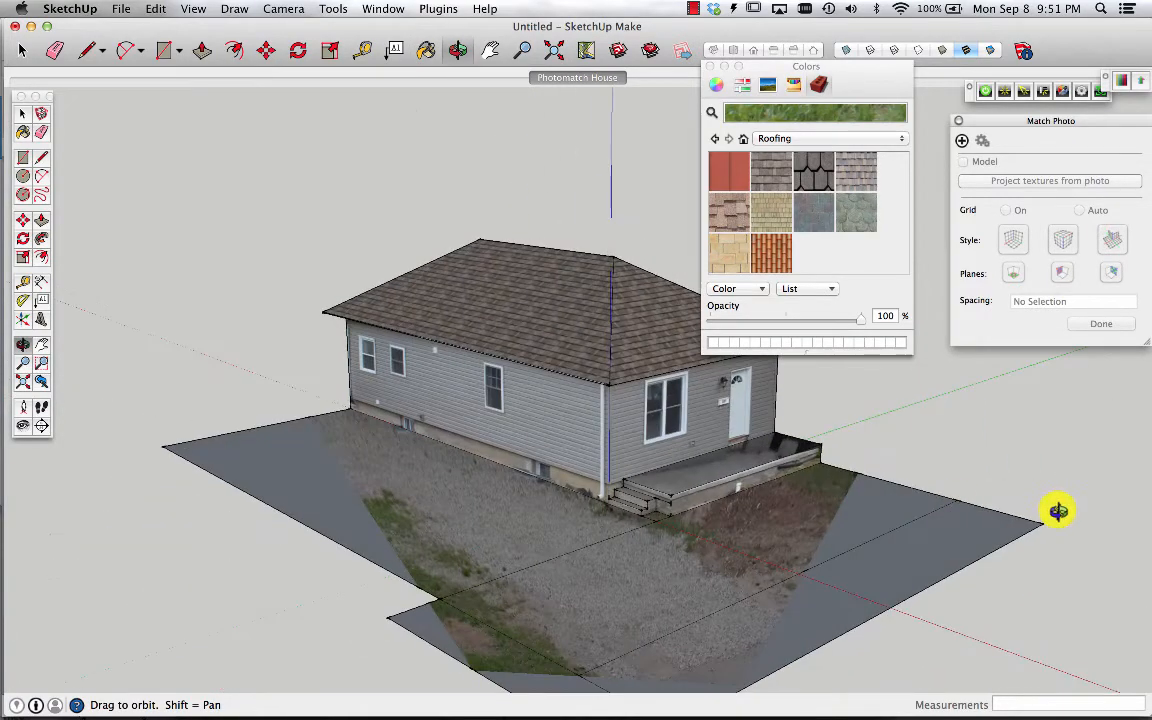
scroll(635, 481, up, 5)
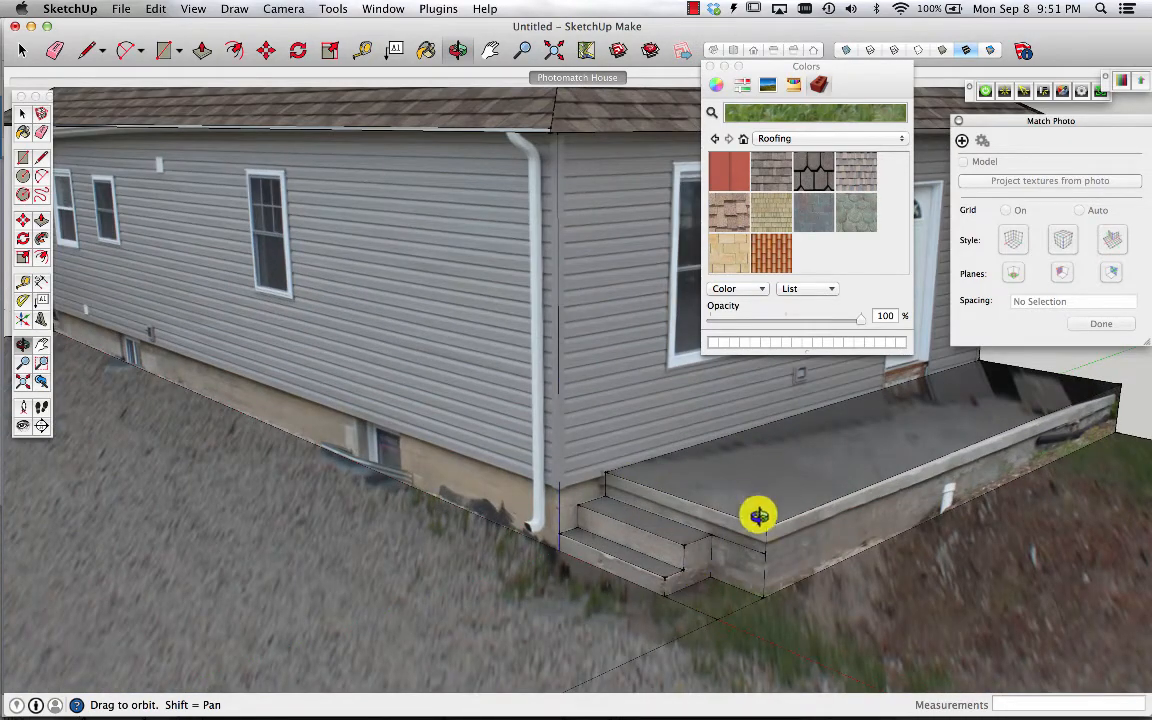
key(b)
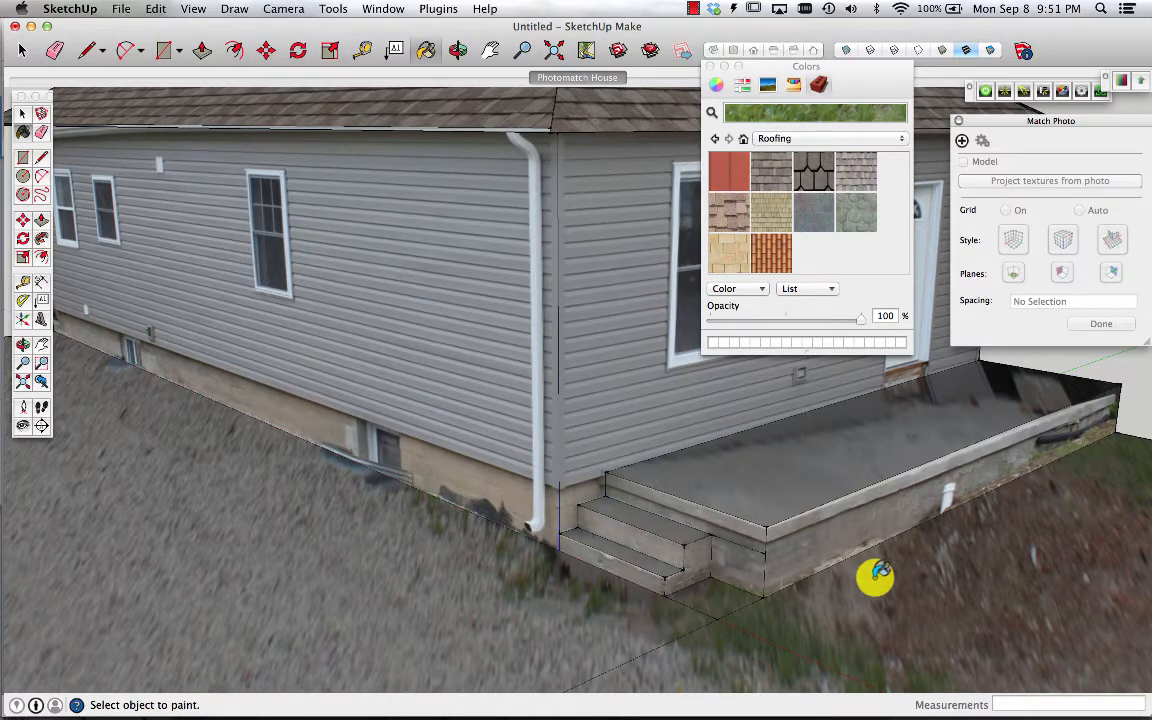
key(o)
mouse_move(974, 568)
mouse_down()
mouse_move(539, 586)
mouse_move(342, 489)
mouse_move(805, 604)
mouse_move(607, 576)
mouse_move(557, 611)
mouse_move(884, 597)
mouse_up()
key(b)
click(850, 598)
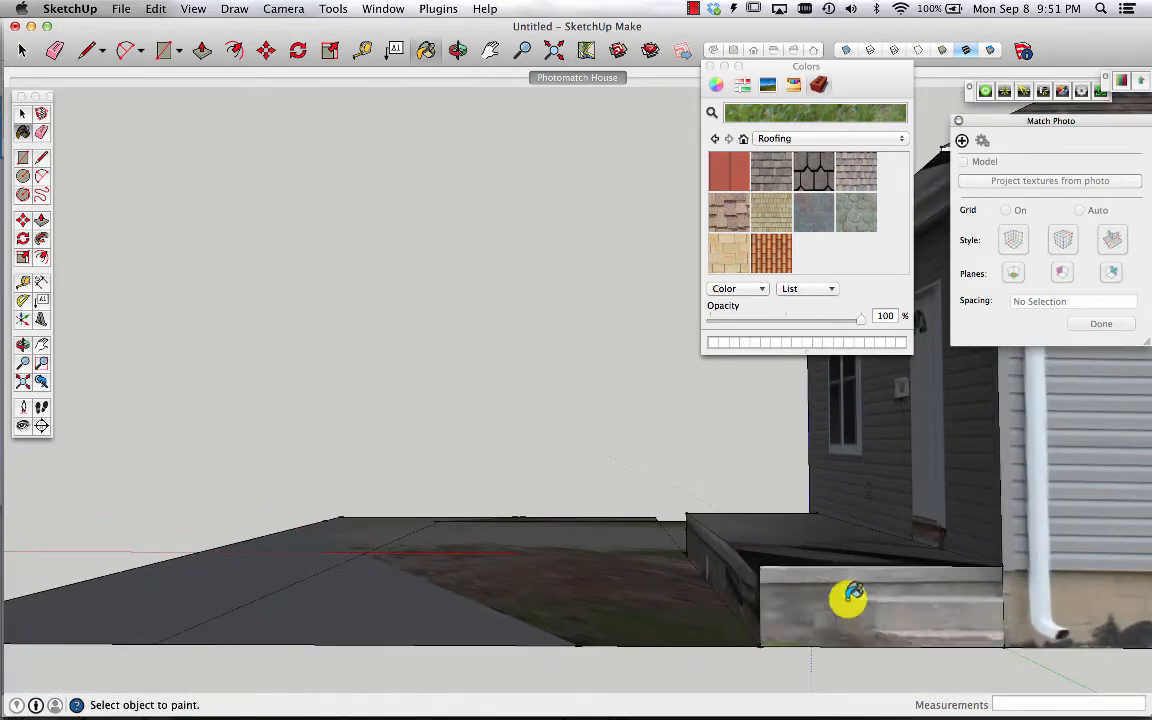
Orbit and zoom around the model to inspect the newly textured walls, porch and ground
key(o)
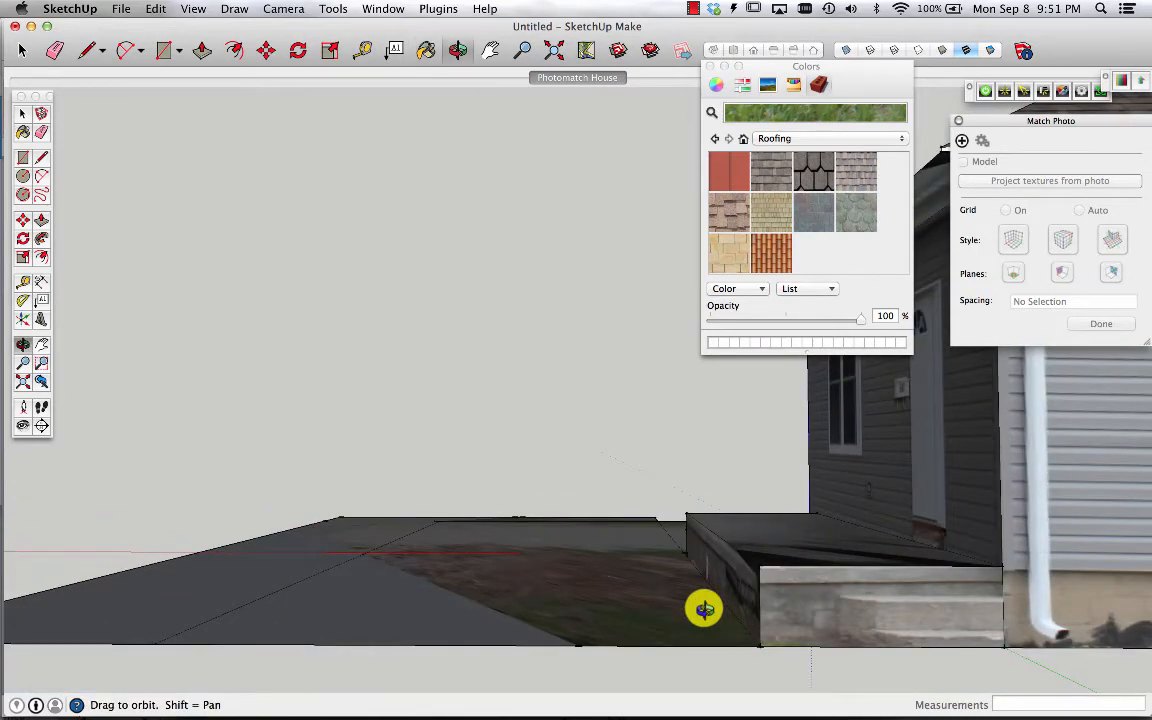
drag(457, 476, 949, 602)
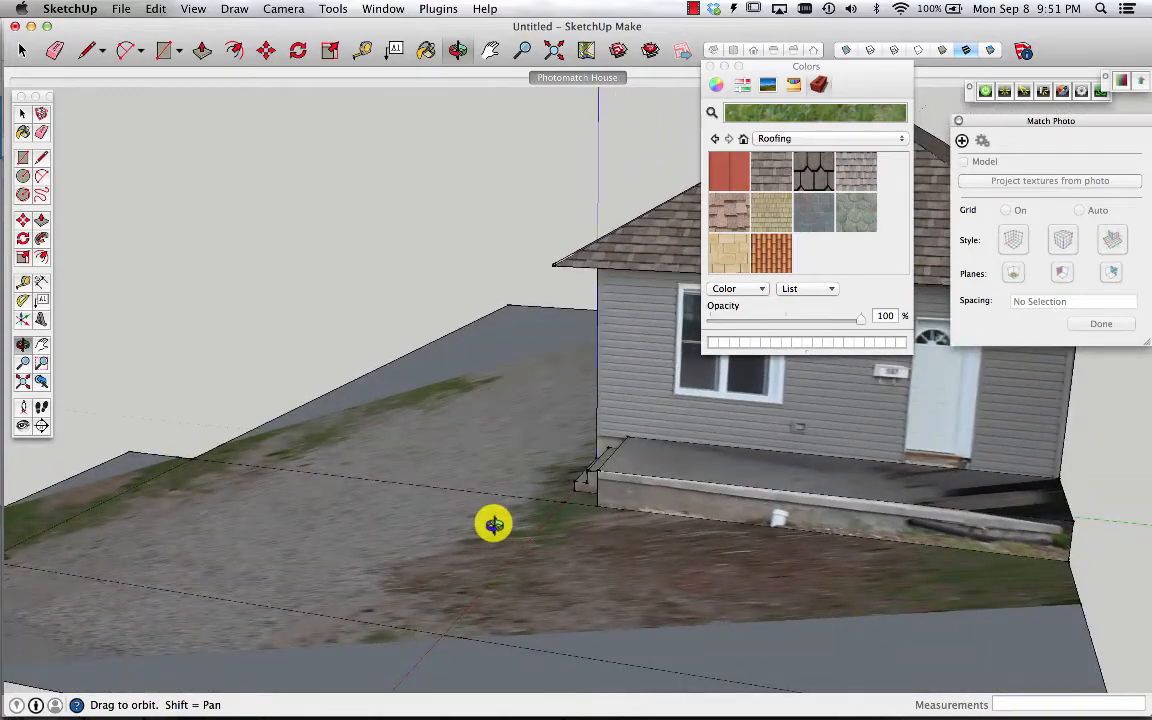
drag(491, 525, 953, 520)
scroll(955, 510, down, 5)
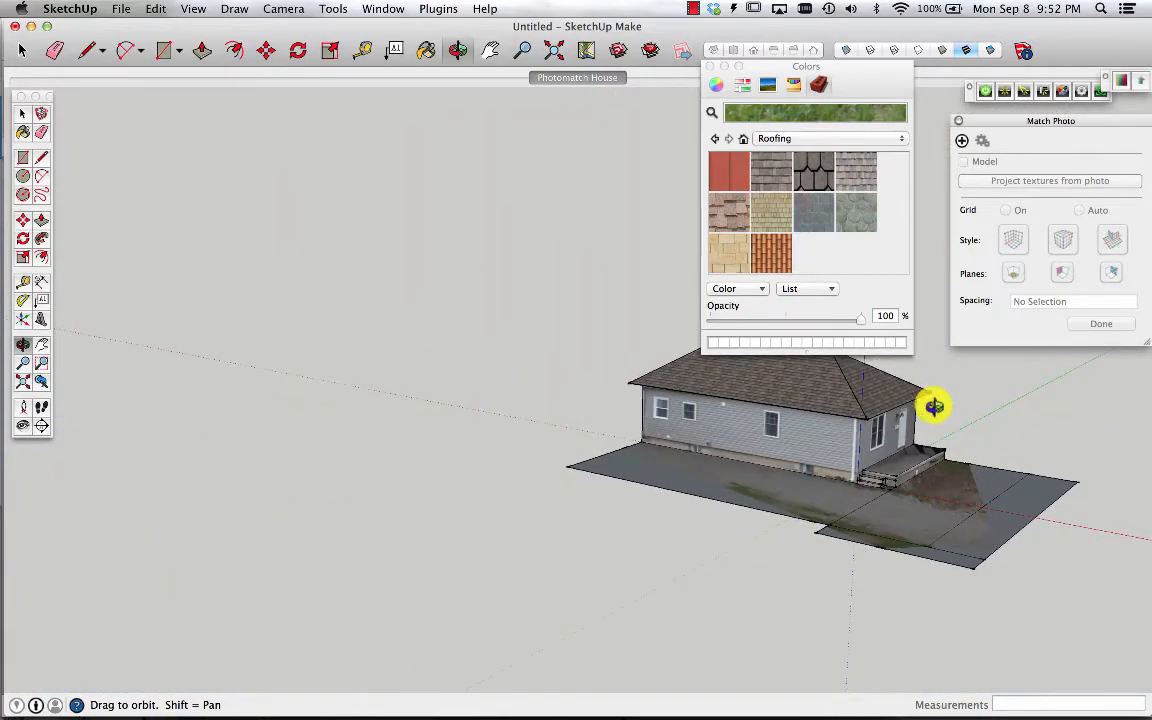
scroll(930, 395, up, 4)
scroll(927, 383, up, 1)
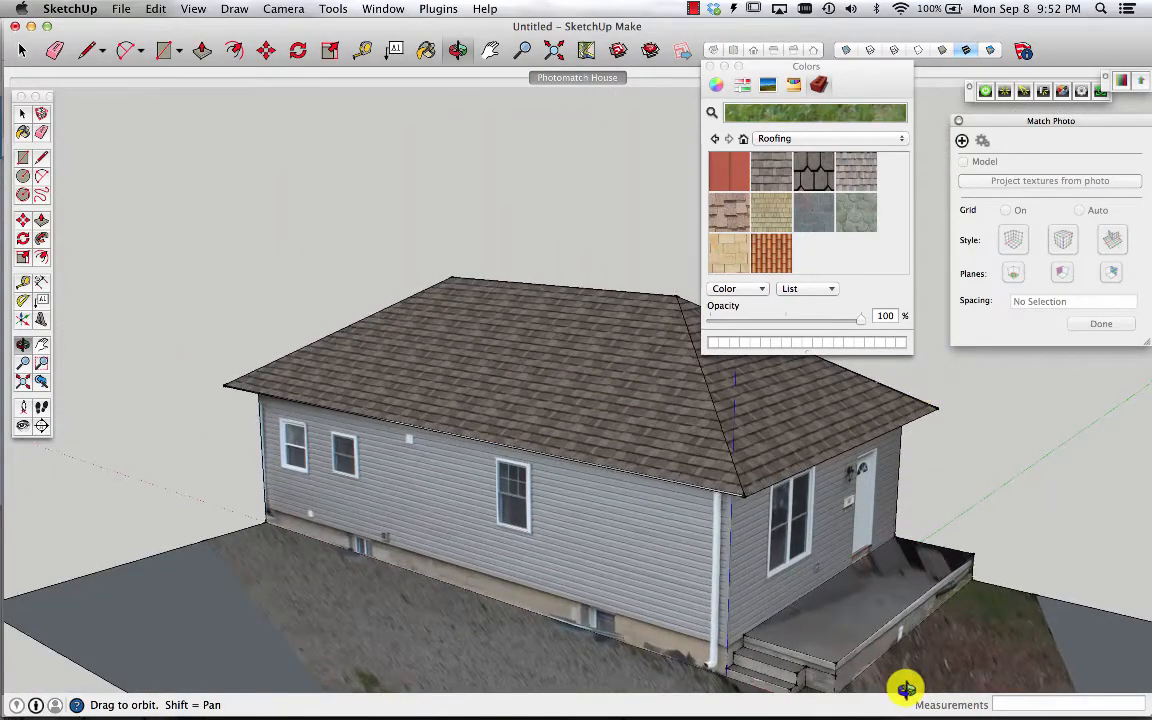
drag(902, 684, 802, 661)
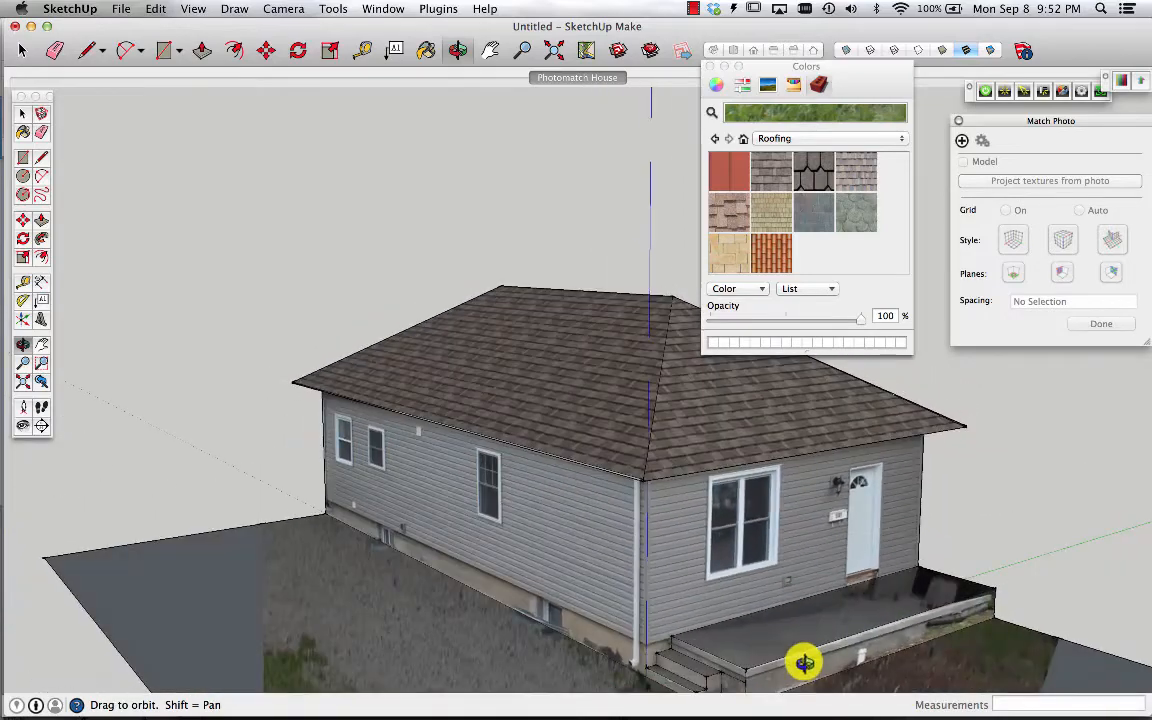
Switch to the Brick and Cladding collection and paint the porch top and front face with a light grey material
click(886, 137)
scroll(836, 110, up, 3)
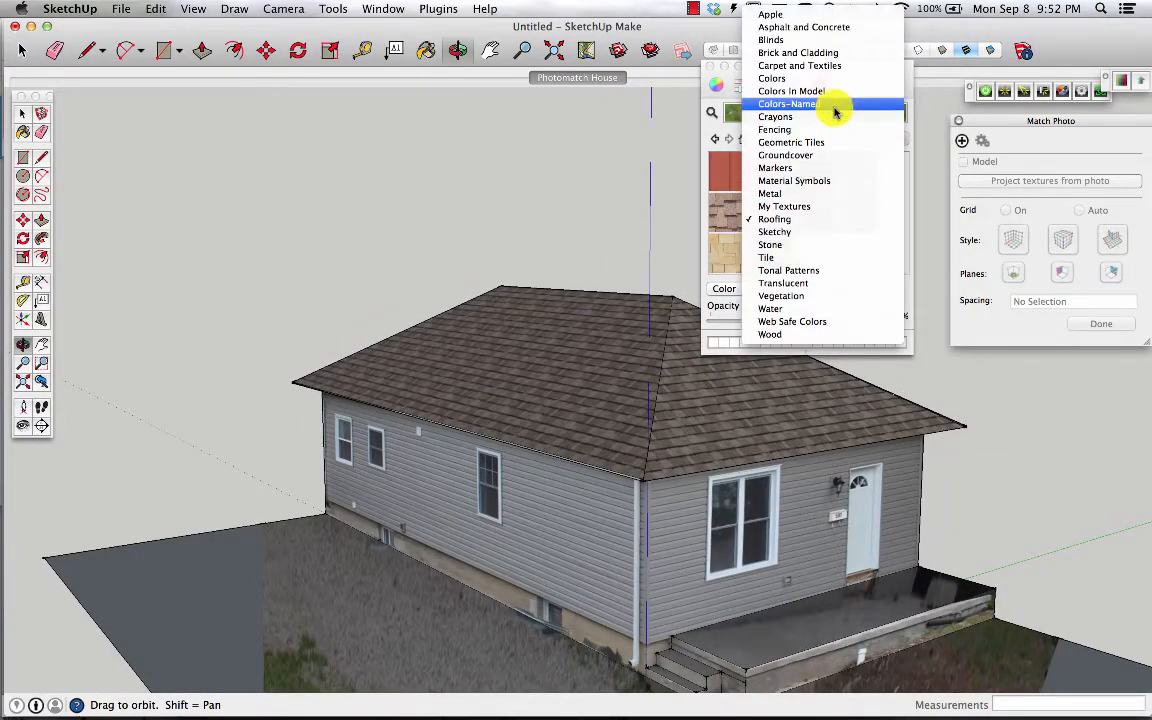
click(816, 50)
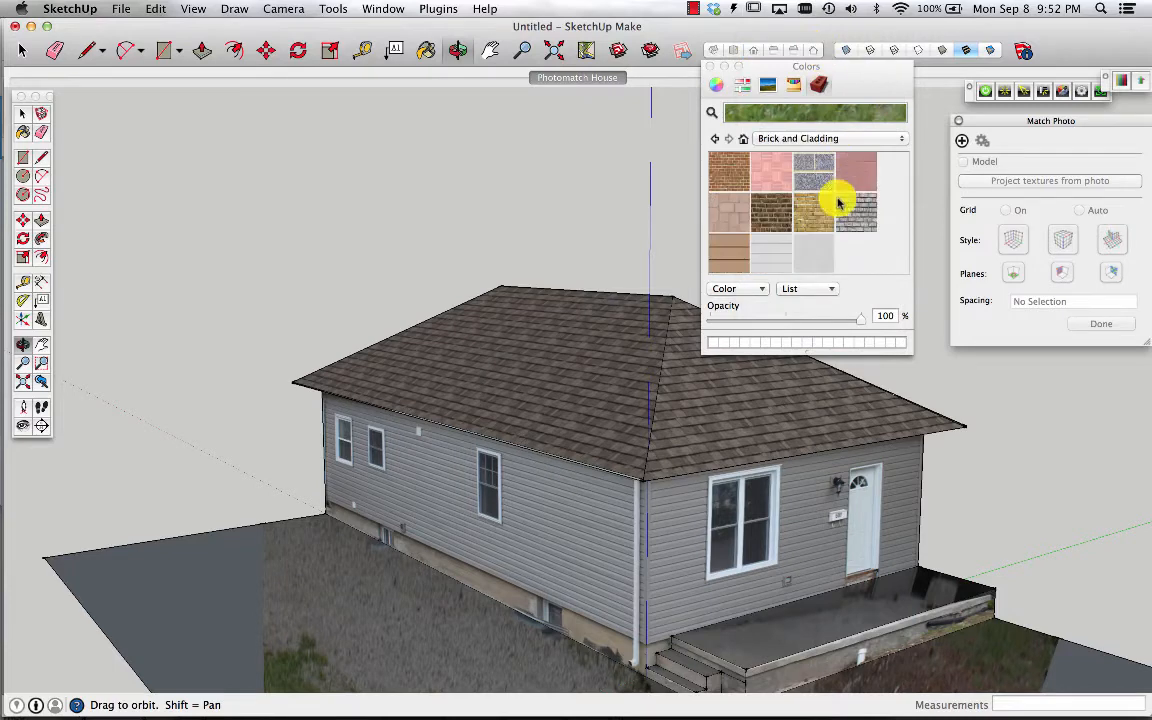
click(814, 260)
click(829, 614)
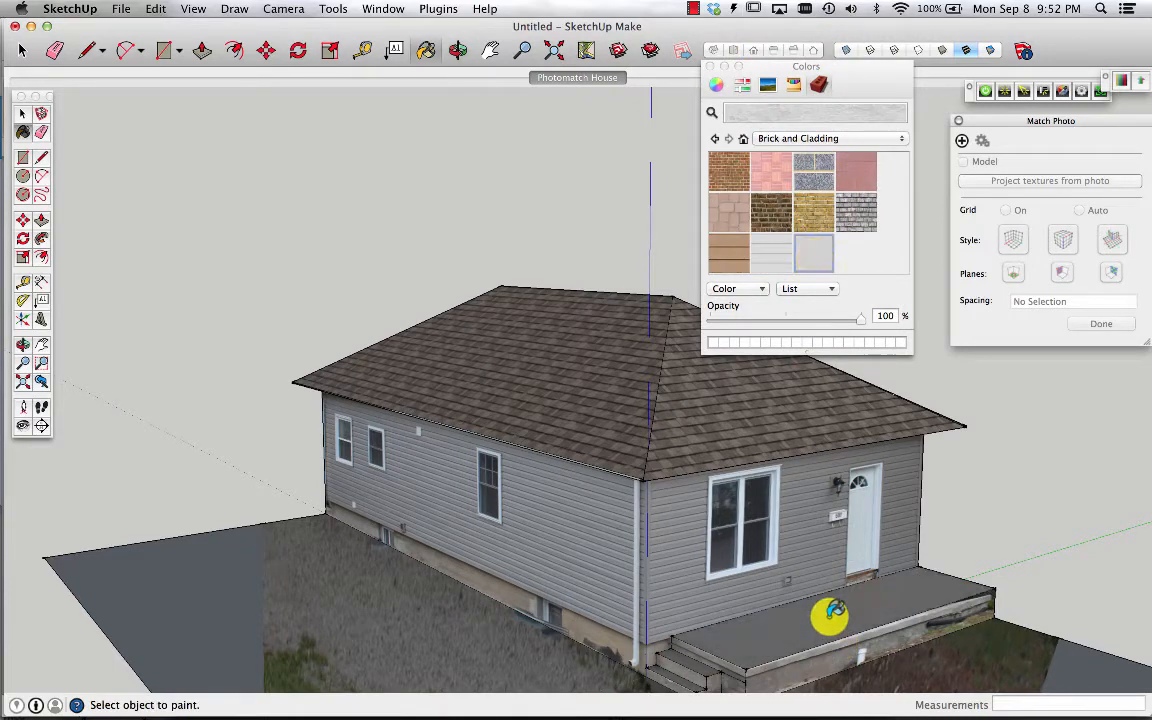
click(957, 620)
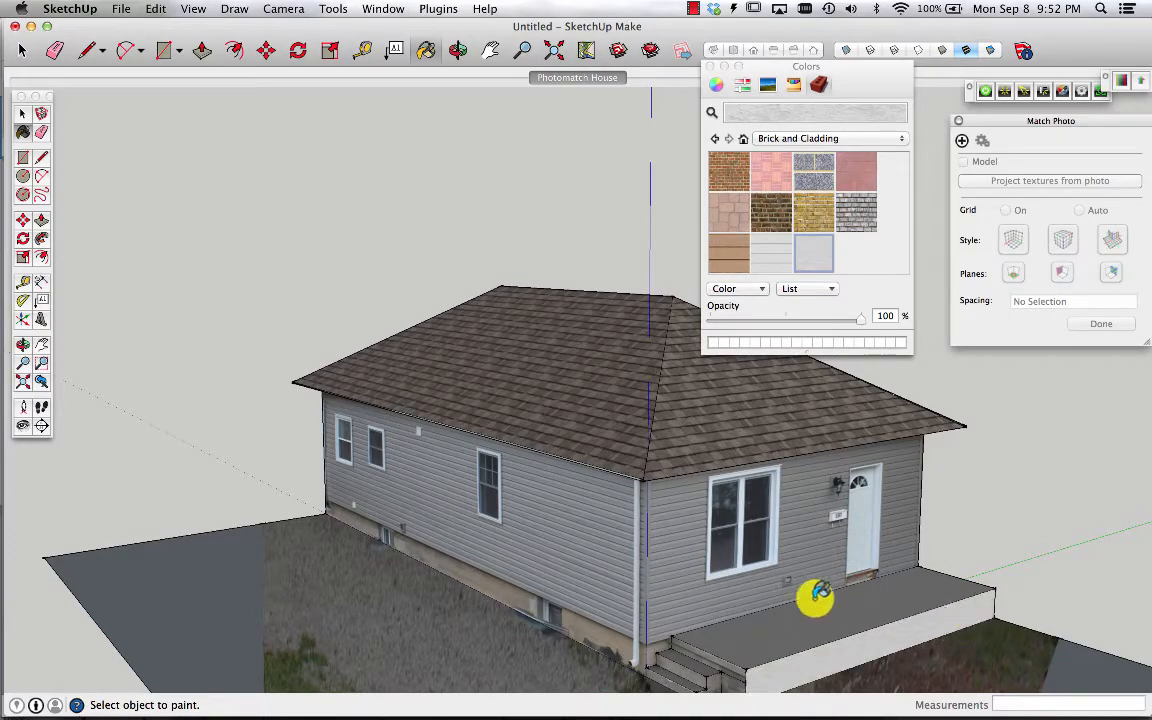
Select the back-facing ground face beyond the front yard and reverse its faces
key(o)
mouse_move(812, 599)
mouse_down()
mouse_move(756, 622)
mouse_move(810, 545)
mouse_move(590, 563)
mouse_up()
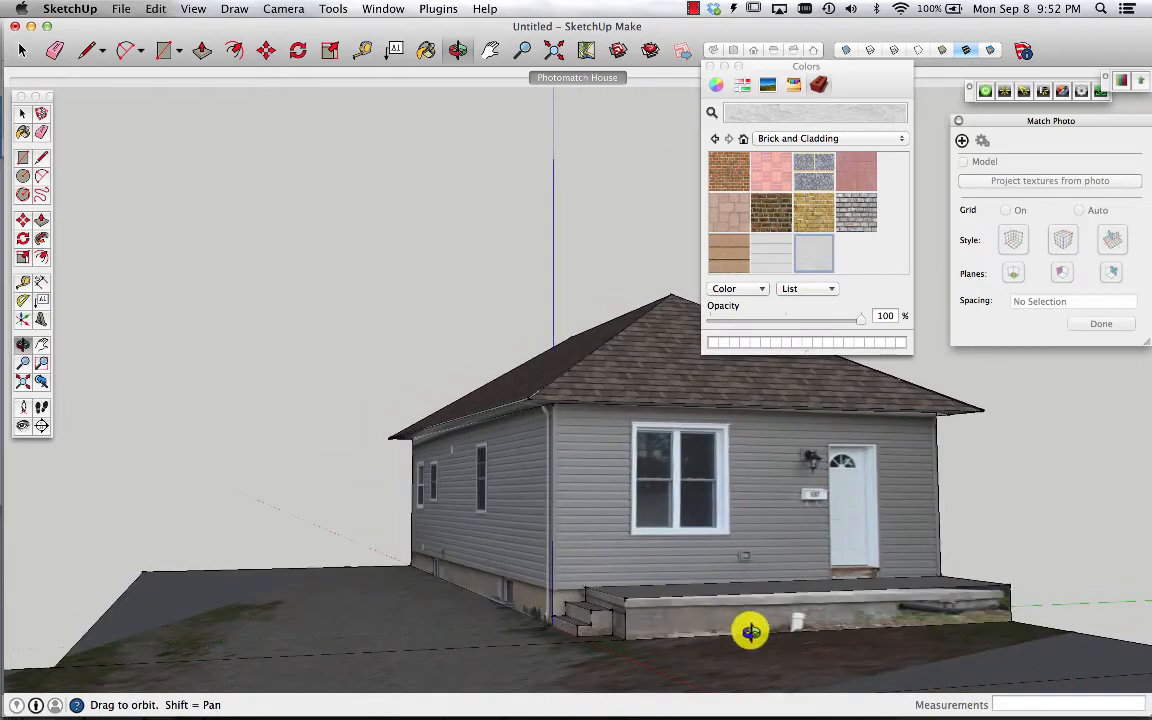
drag(633, 612, 787, 676)
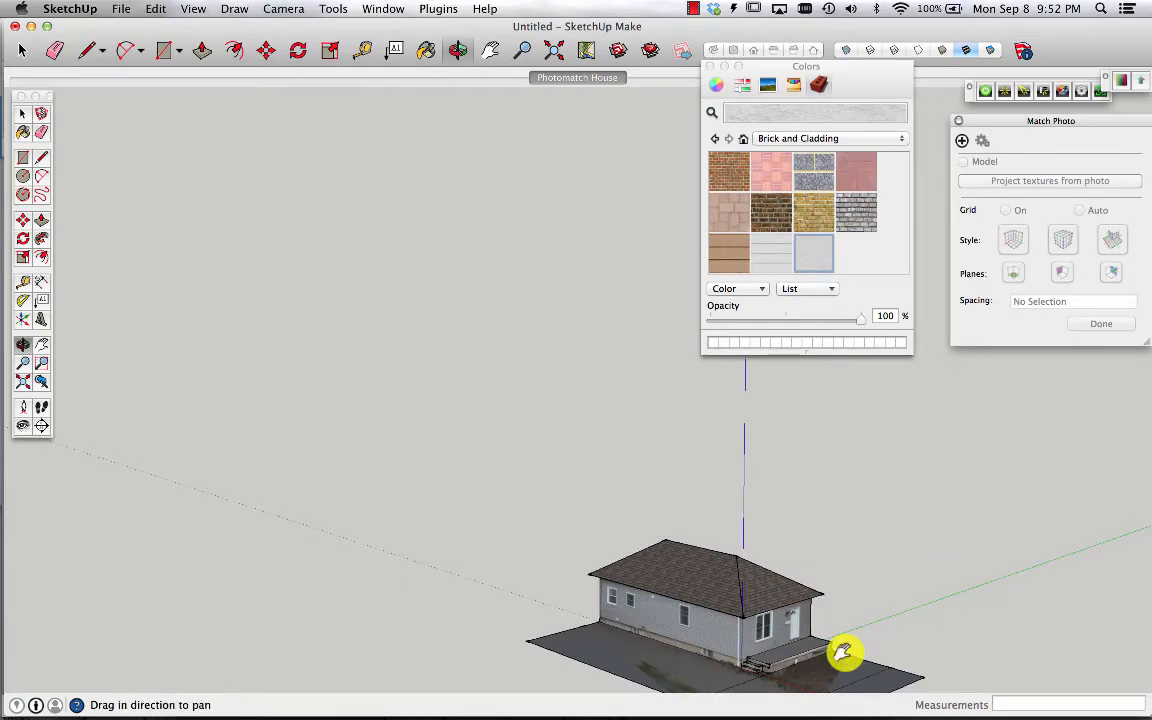
drag(751, 674, 566, 430)
scroll(563, 444, up, 5)
key(o)
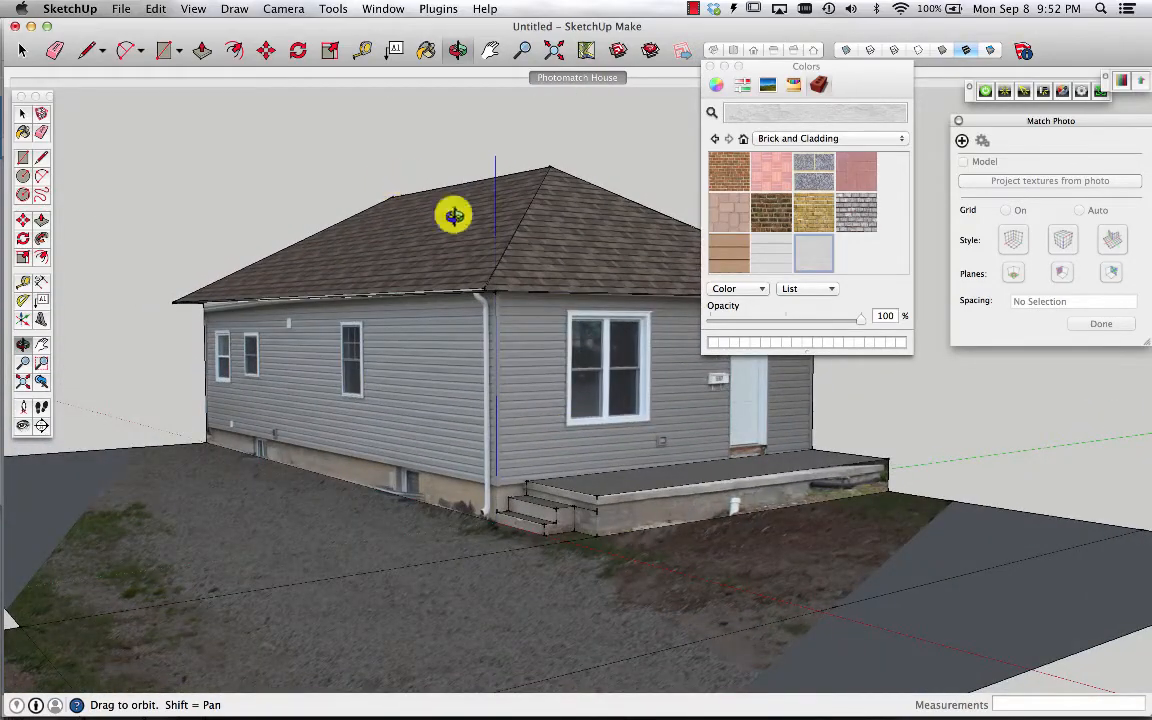
key(space)
click(963, 545)
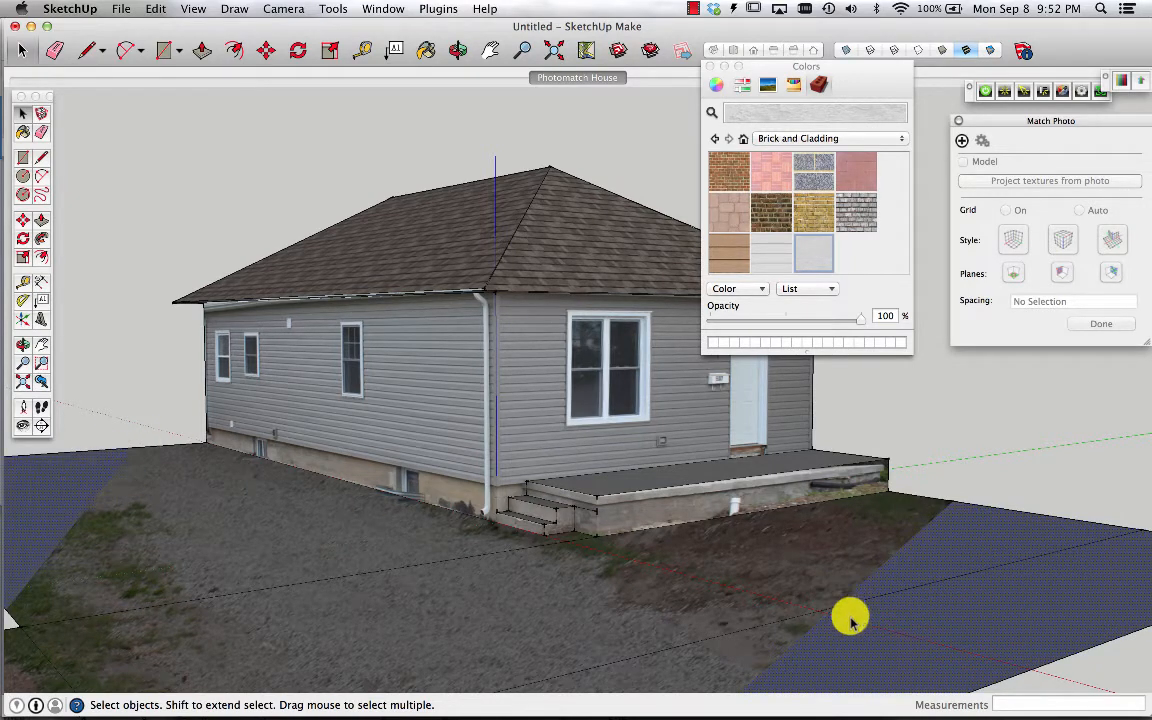
right_click(897, 643)
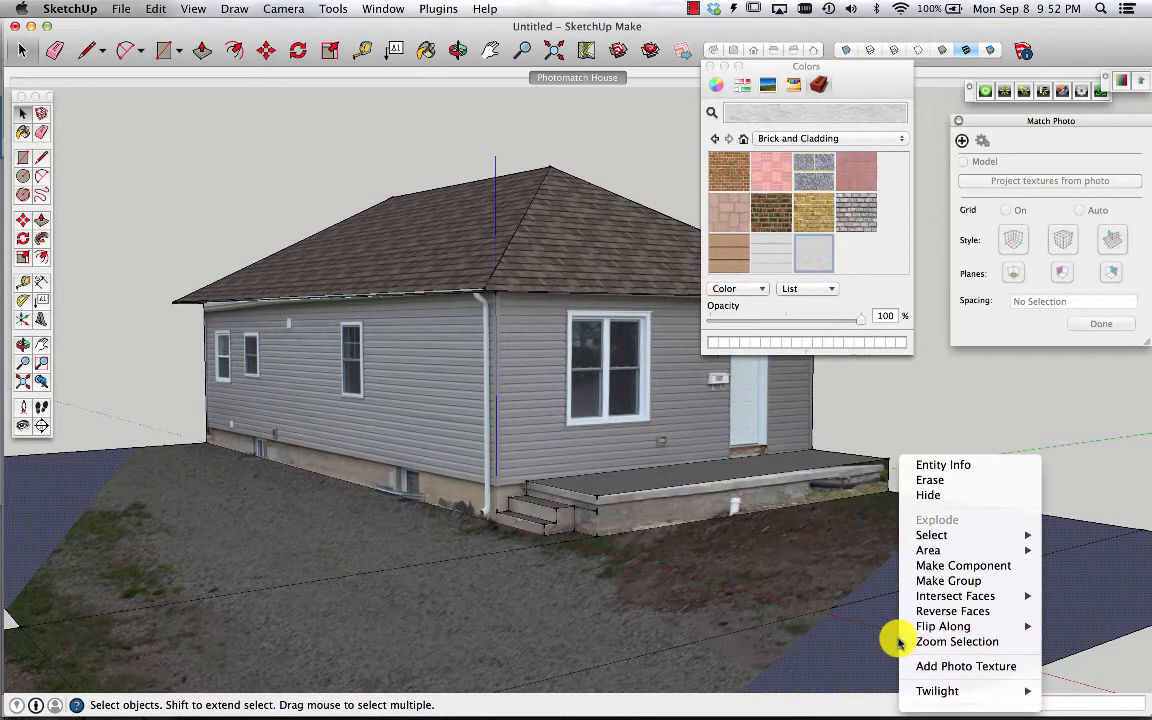
click(969, 621)
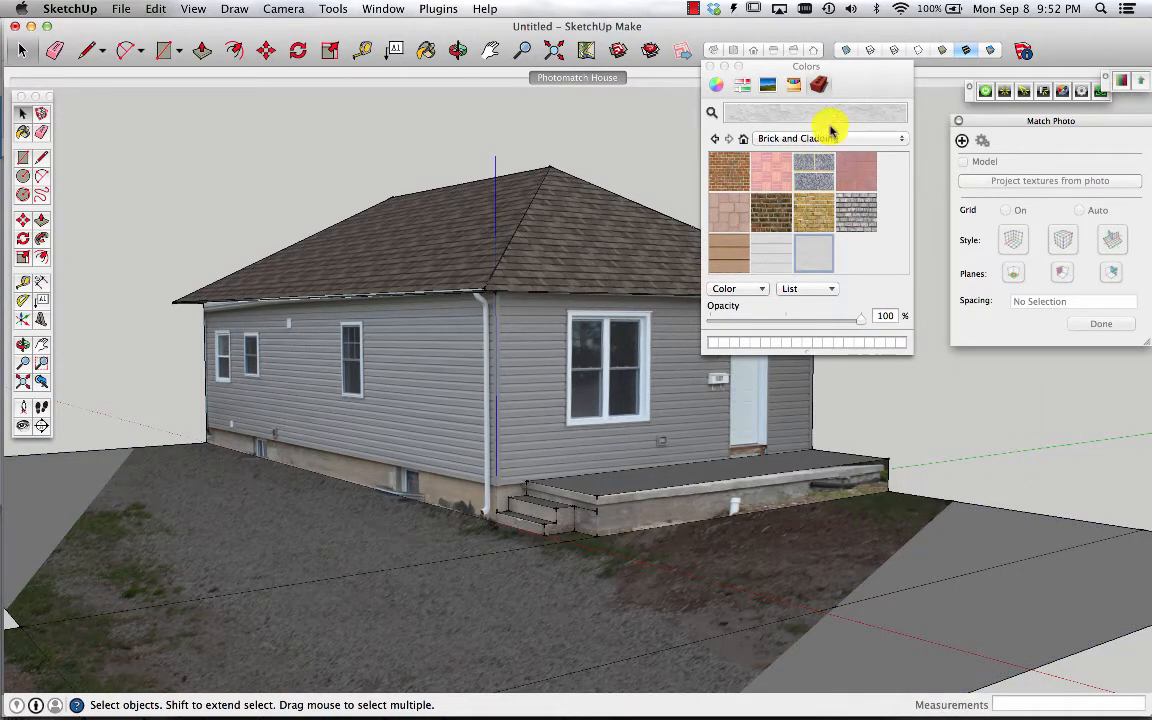
Close the Colors window and start saving the model under the name Match Photo Demo
click(711, 67)
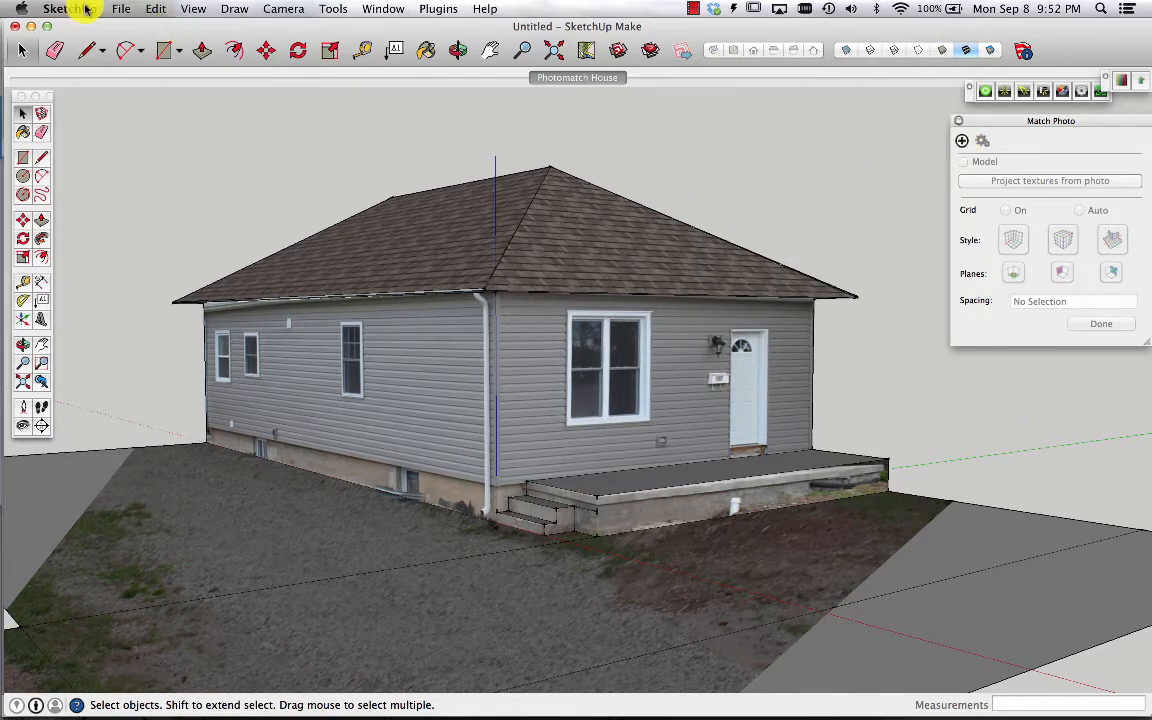
click(118, 11)
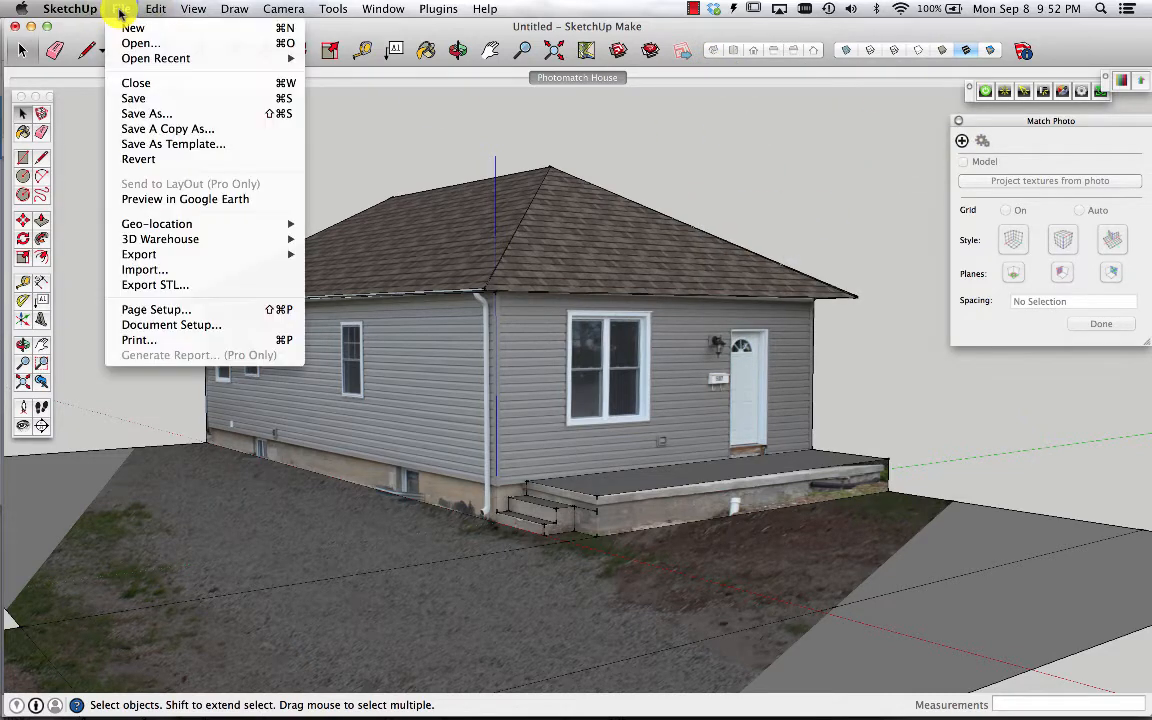
click(163, 113)
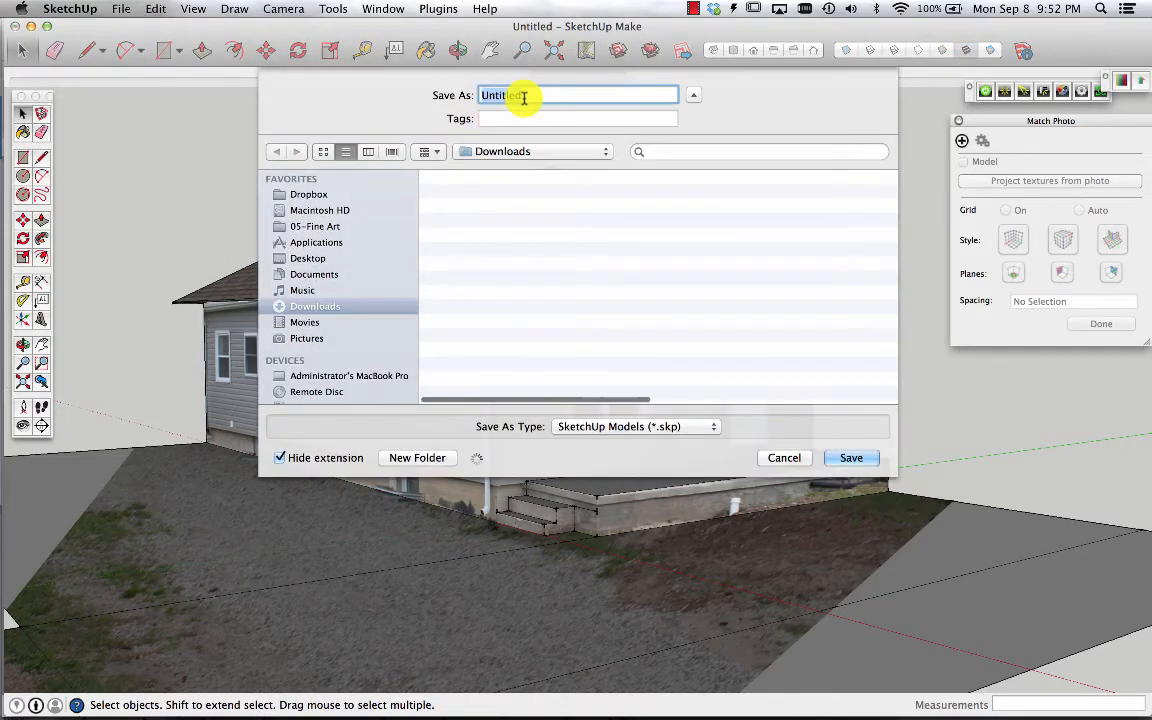
text(Match Photo Demo)
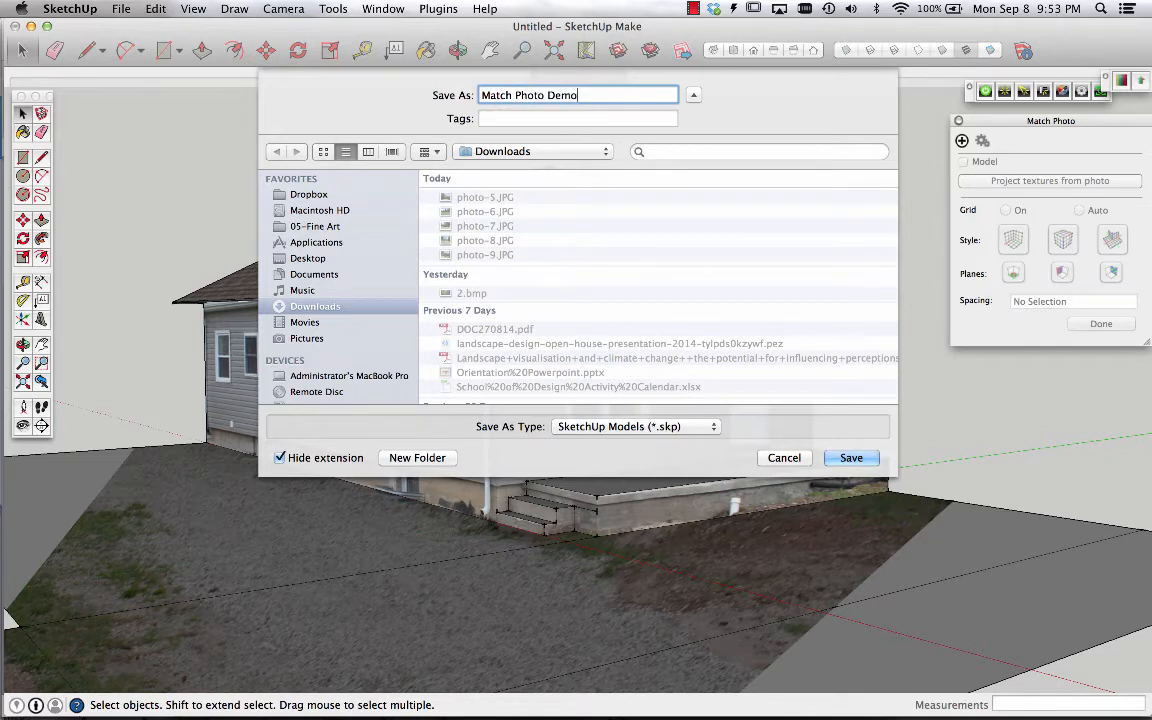
Save the model into Macintosh HD > 01-Fanshawe Teaching > Teaching 2014/15 > DLS 2014/15 > 2014 ARTS-3043 > Class 2
click(318, 210)
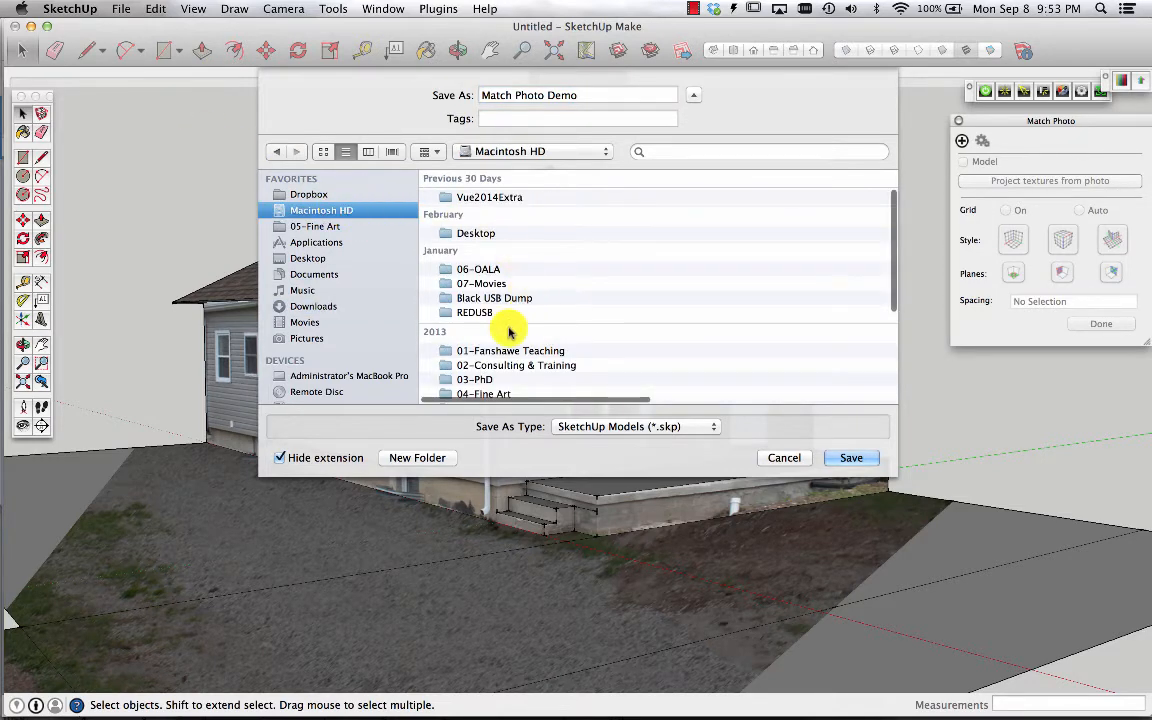
scroll(508, 332, down, 3)
double_click(506, 296)
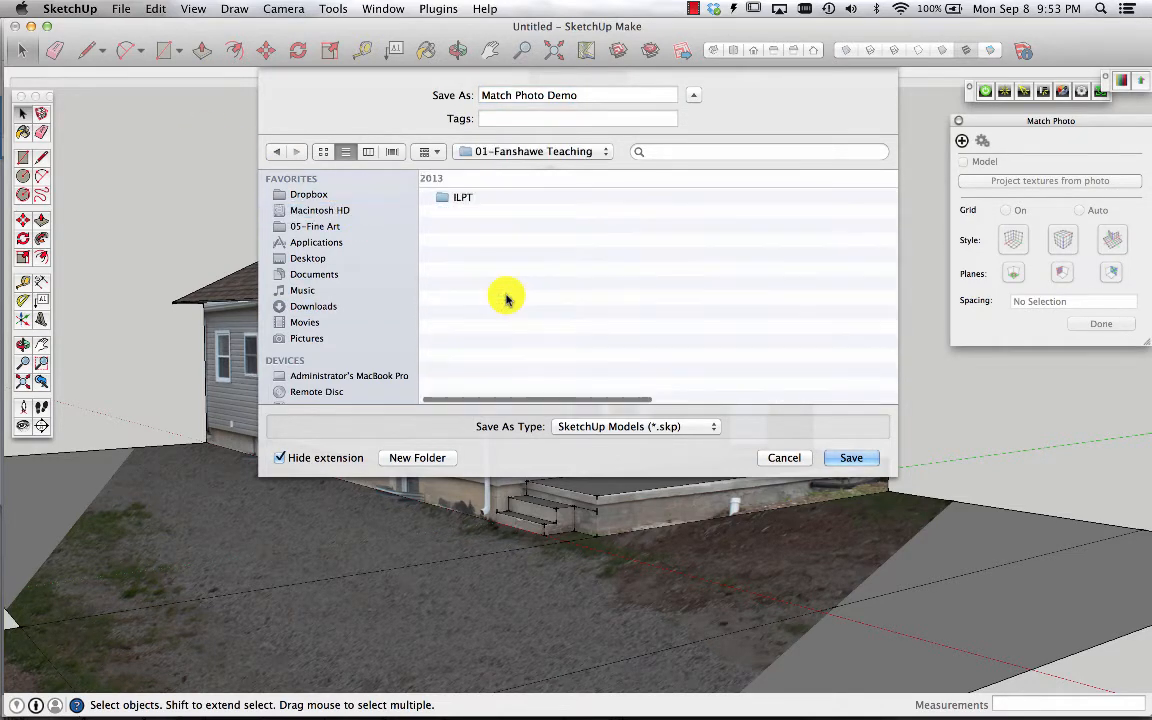
scroll(506, 296, up, 5)
double_click(472, 193)
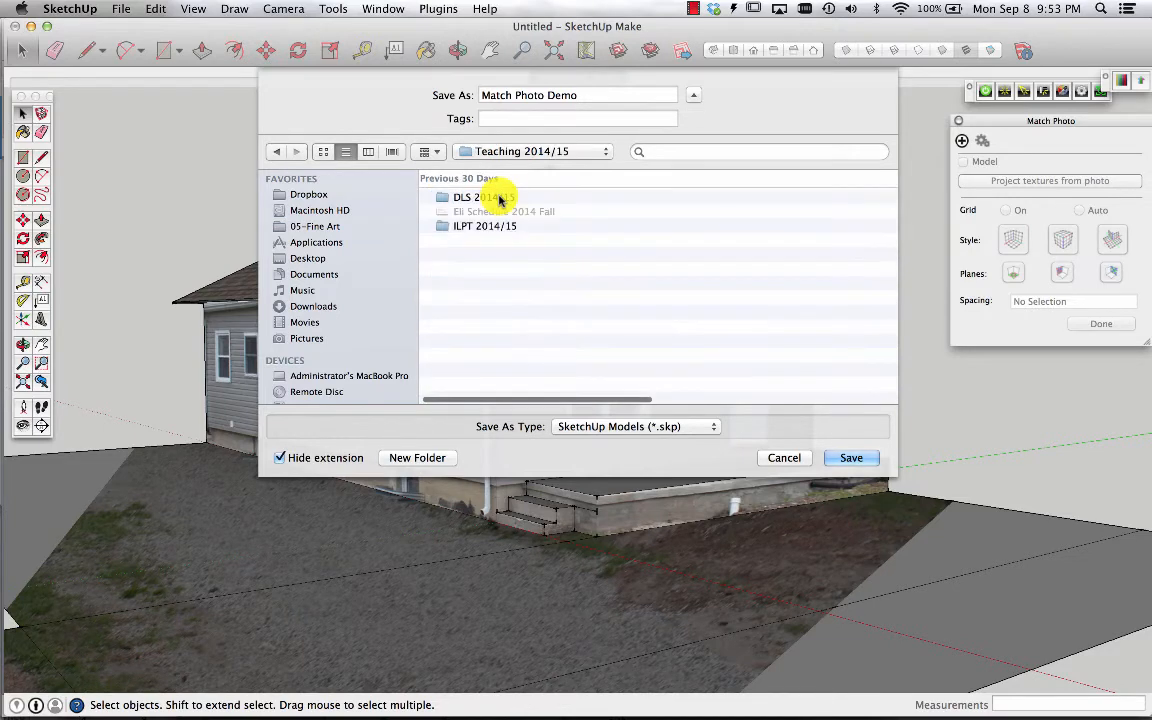
double_click(497, 196)
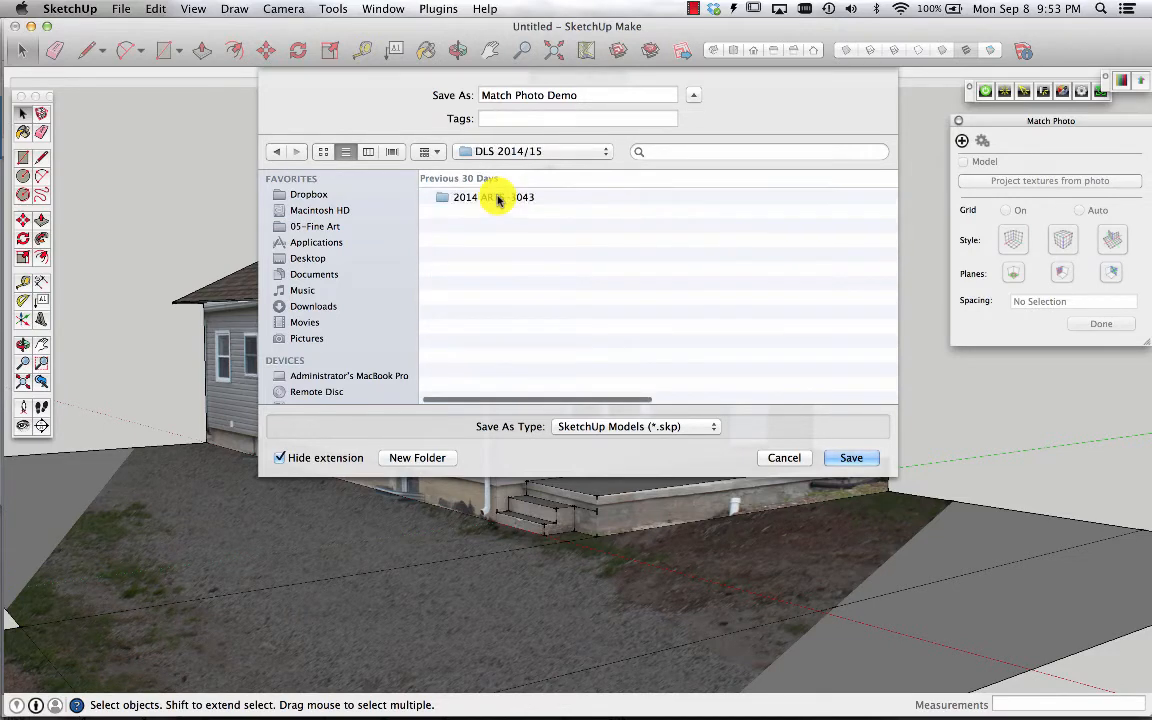
double_click(497, 198)
scroll(586, 310, down, 3)
scroll(586, 314, up, 1)
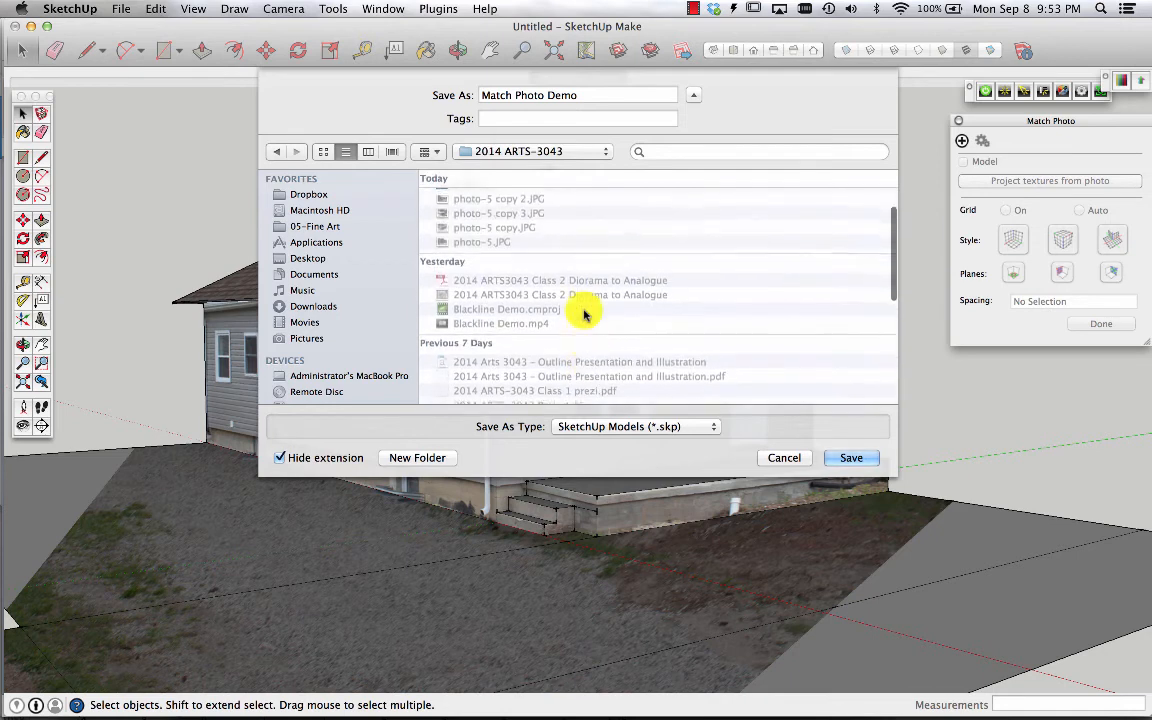
scroll(575, 300, up, 2)
click(487, 215)
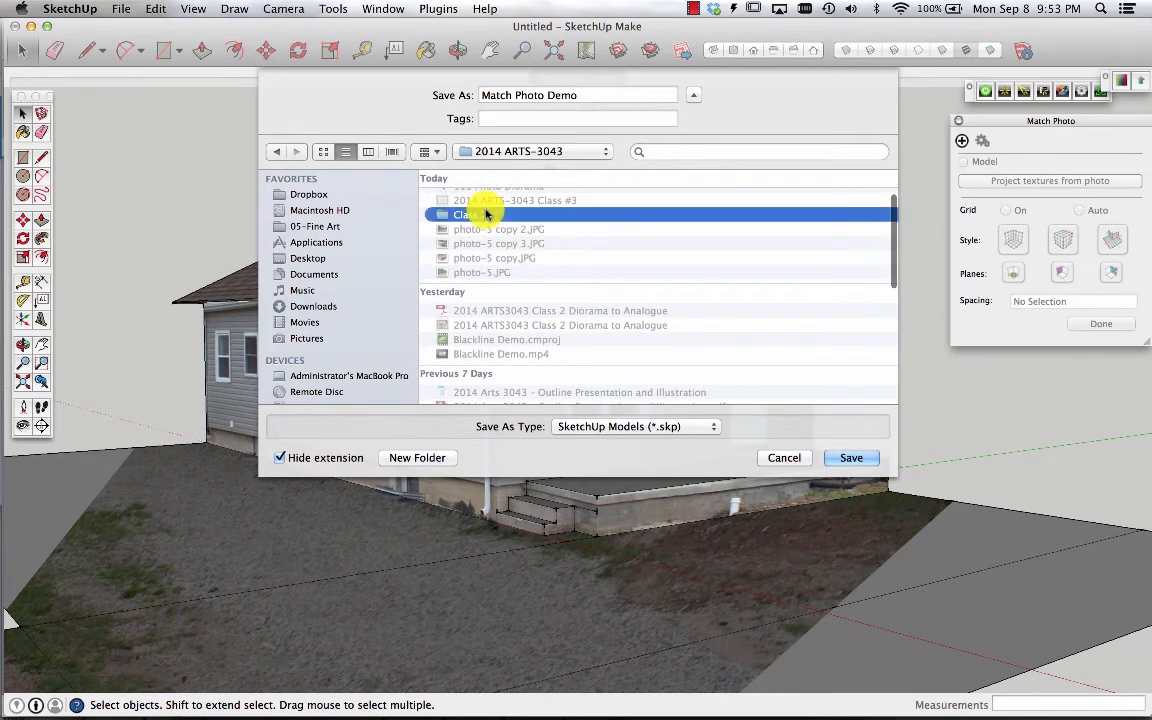
double_click(487, 215)
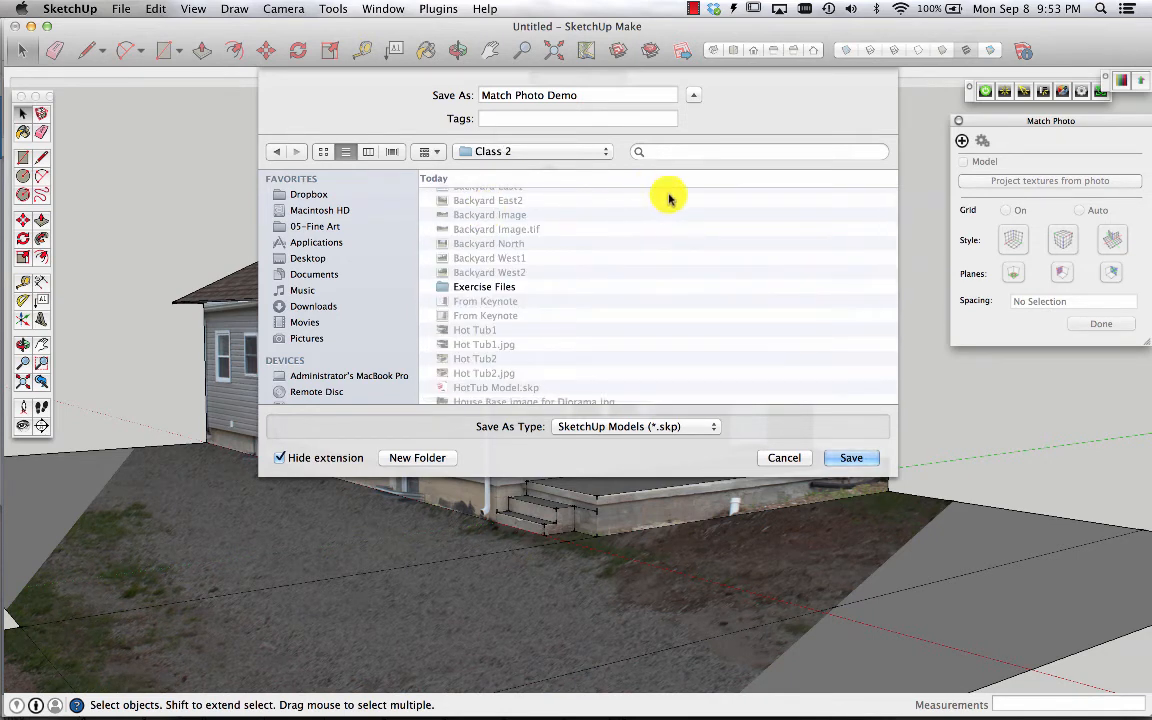
click(852, 457)
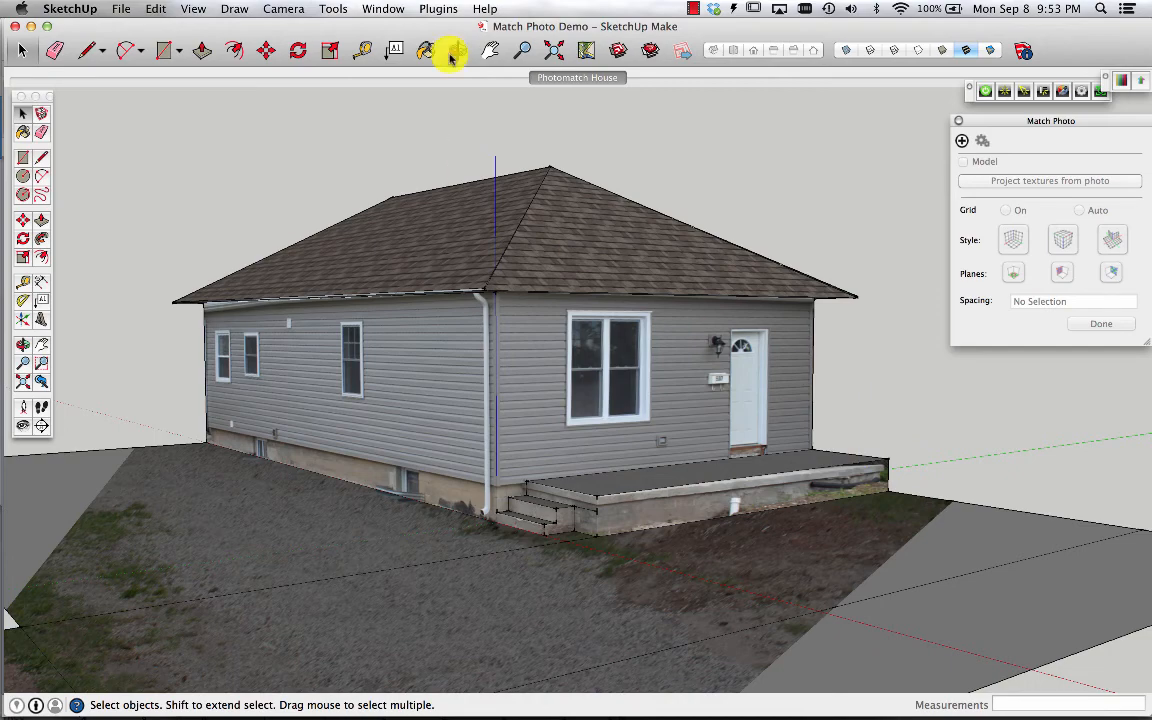
click(694, 8)
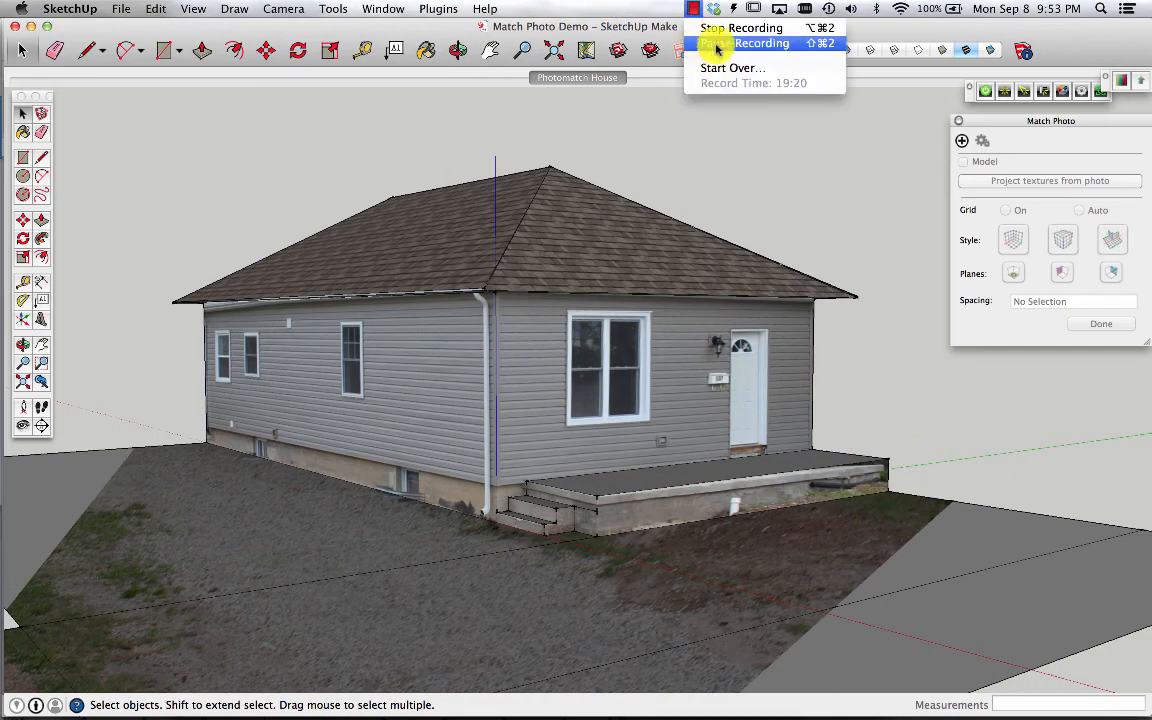
click(712, 27)
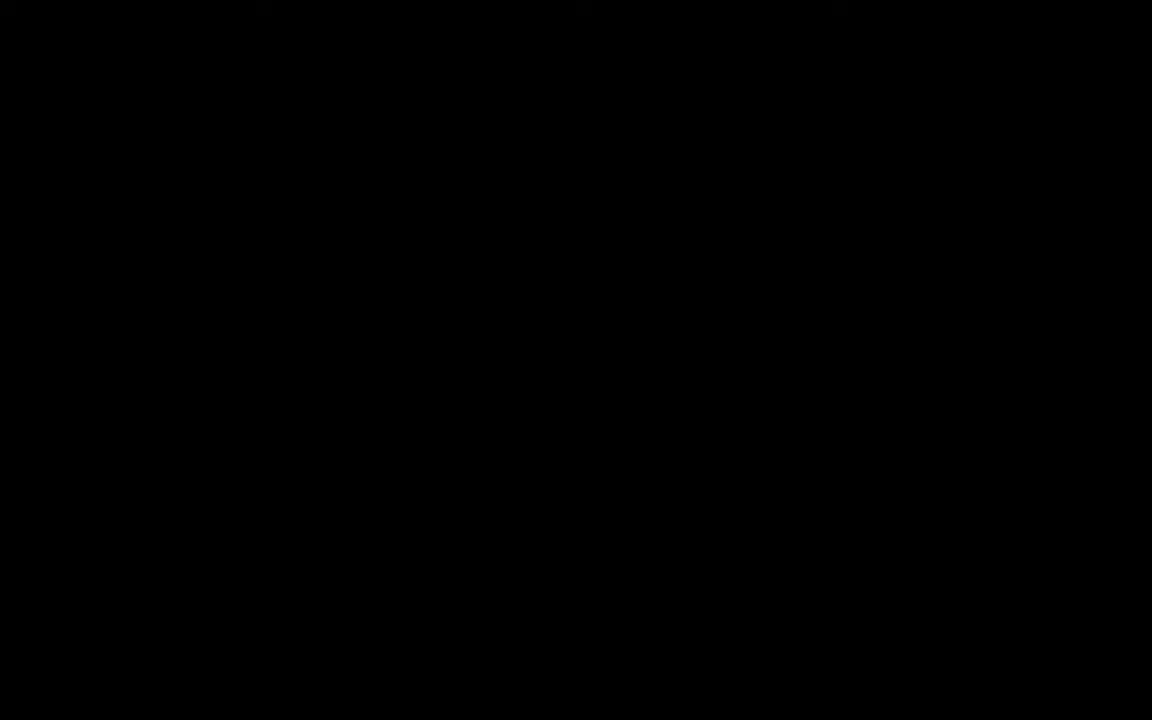